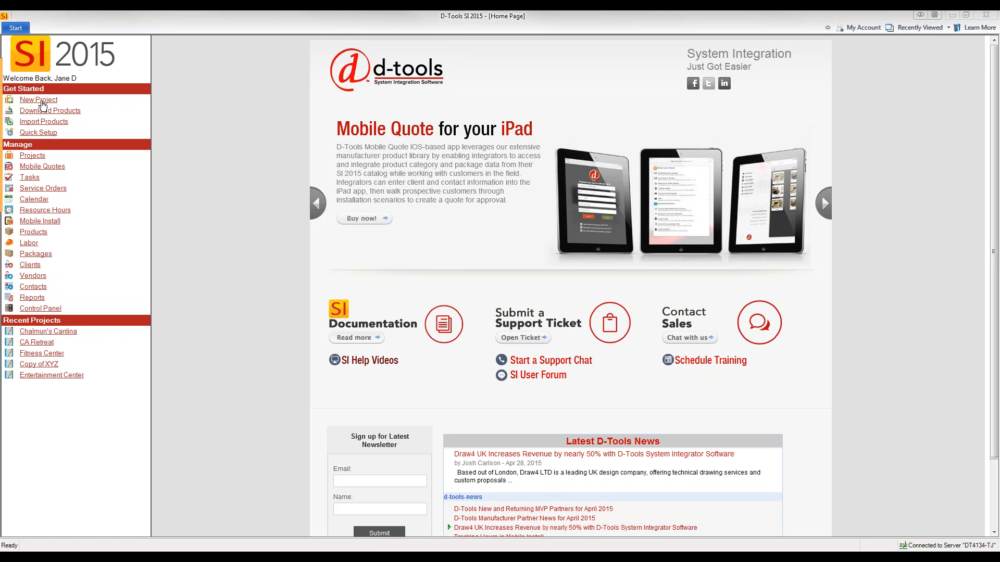
- Start a new project and select Acme Insurance as its client
click(16, 29)
mouse_move(23, 62)
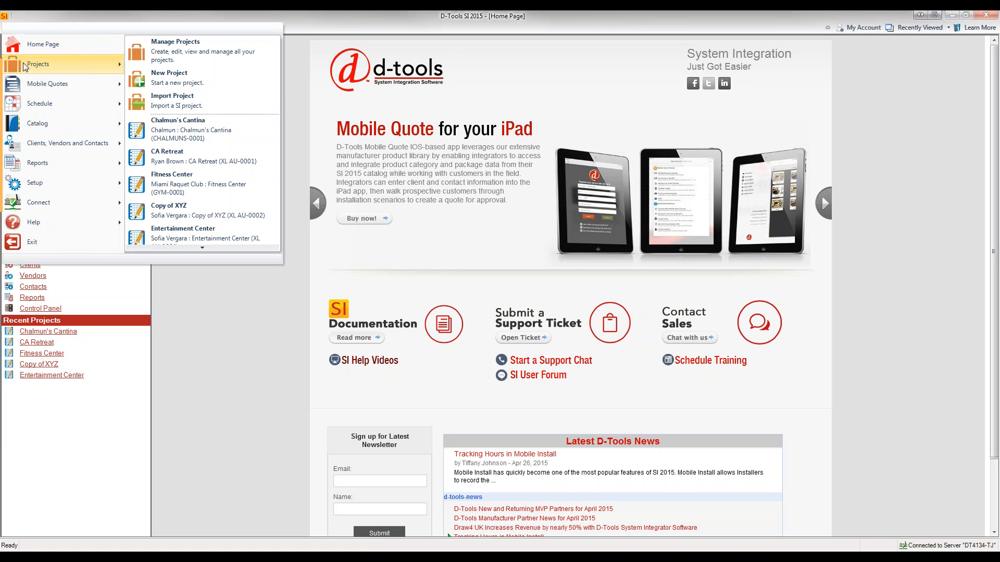
click(195, 86)
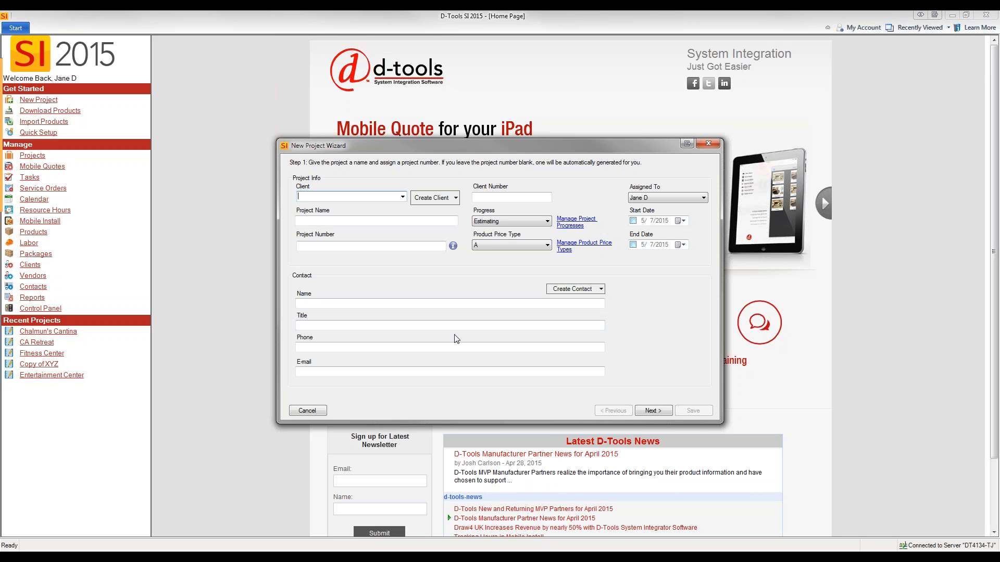
click(403, 197)
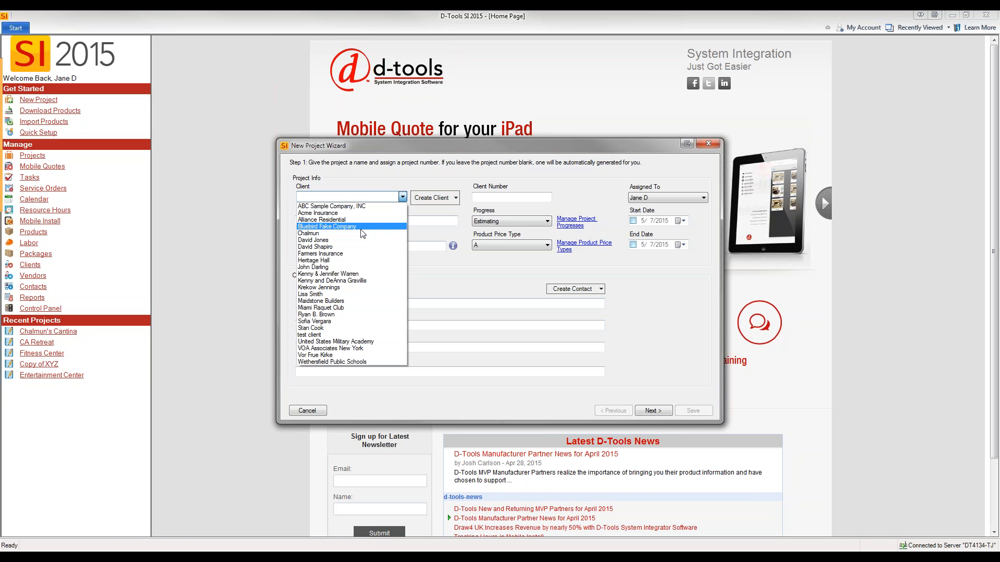
click(356, 214)
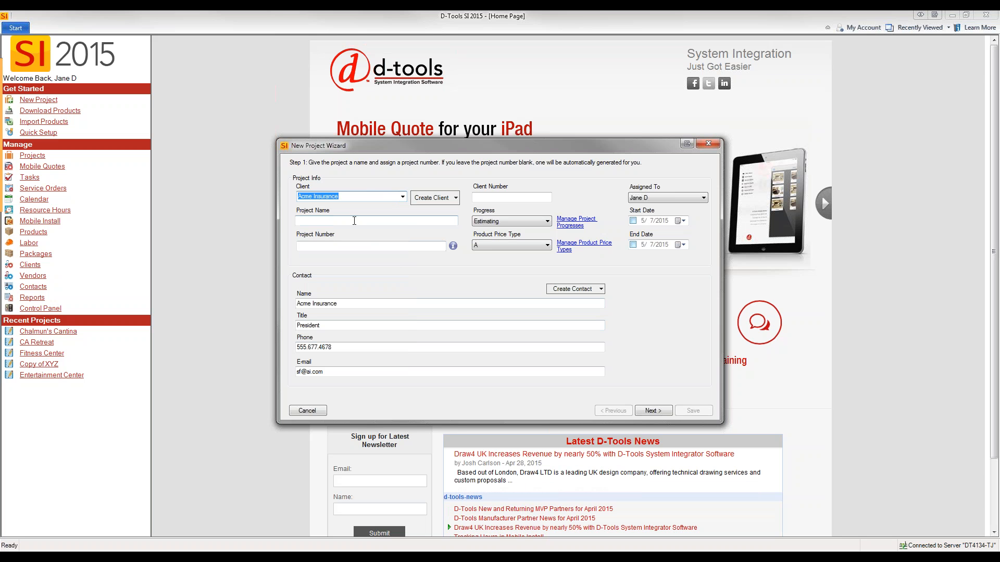
- Name the project Home Theater and leave its project number blank
click(354, 220)
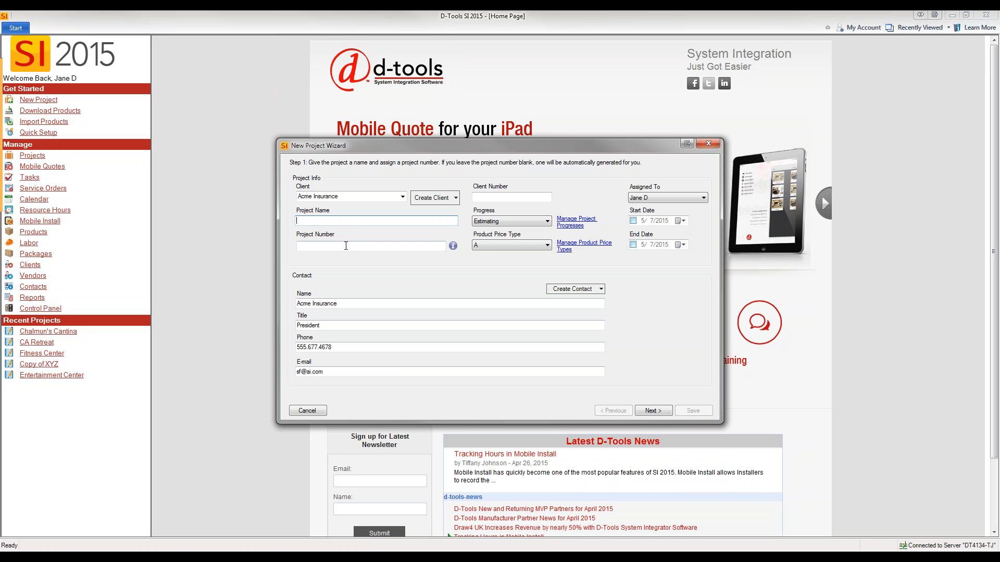
click(368, 244)
click(397, 220)
text(Home Theater)
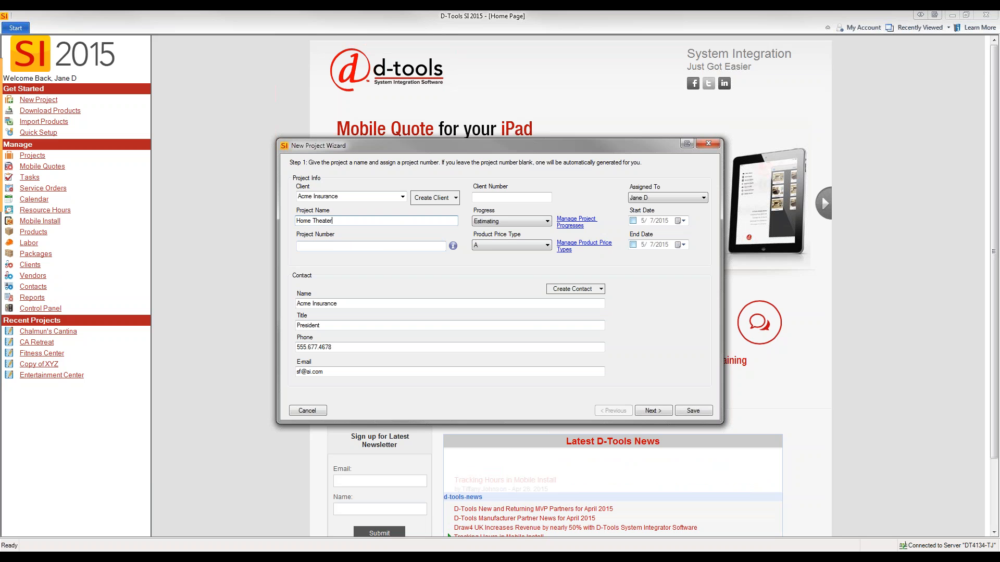
click(389, 246)
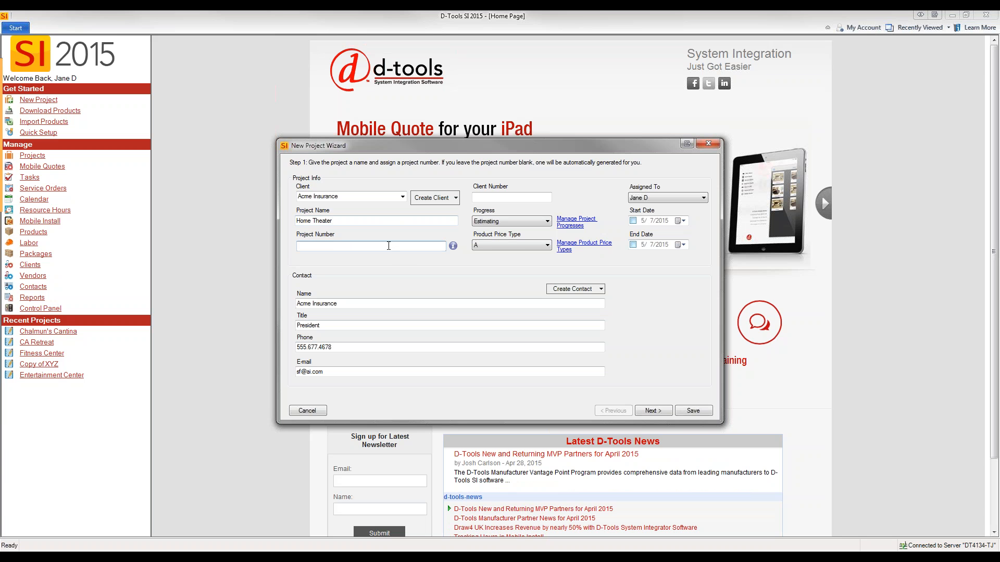
- Check the progress, product price type and assignee choices, keeping Estimating, price type A and the current assignee
click(506, 199)
click(517, 223)
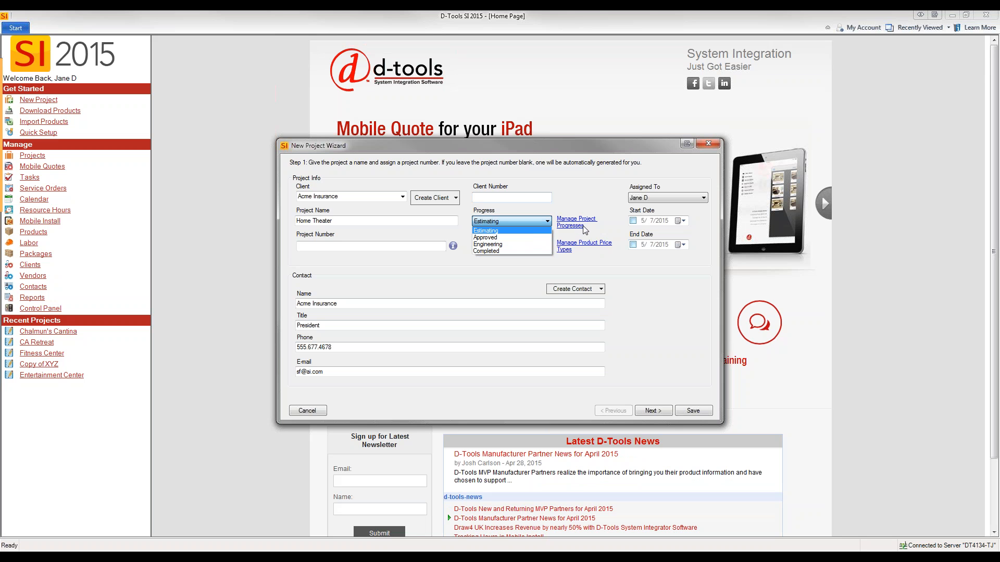
click(535, 230)
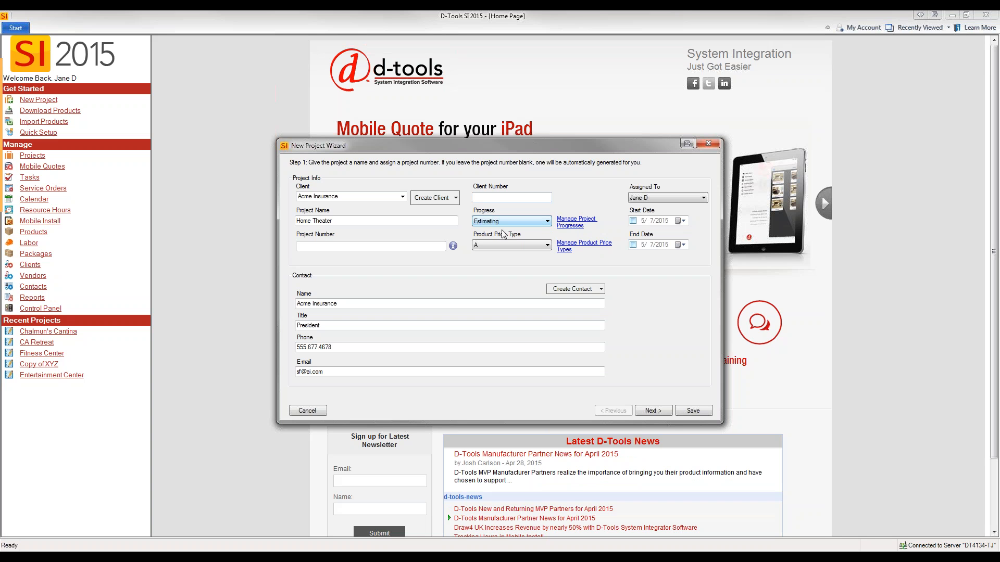
click(535, 245)
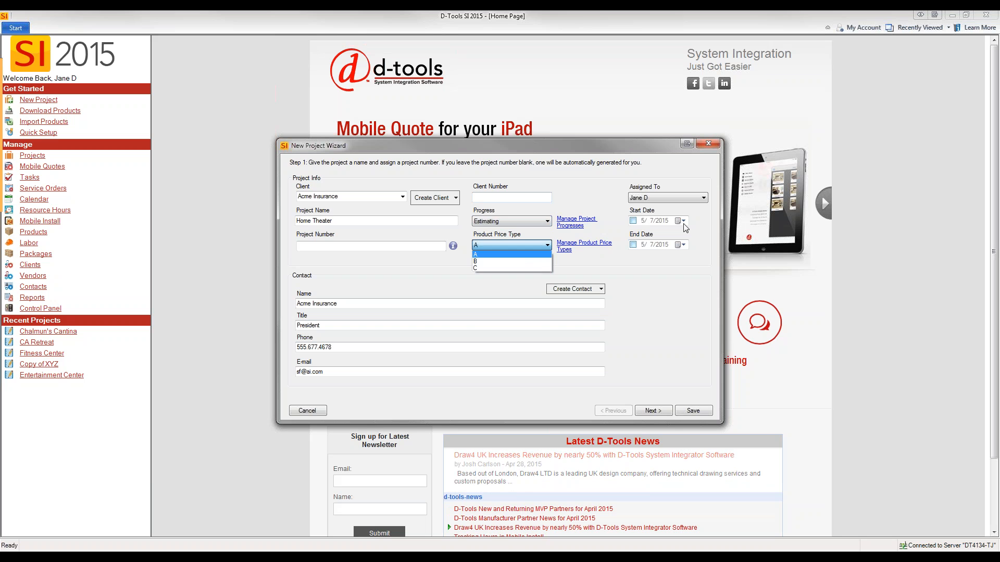
click(694, 199)
click(694, 199)
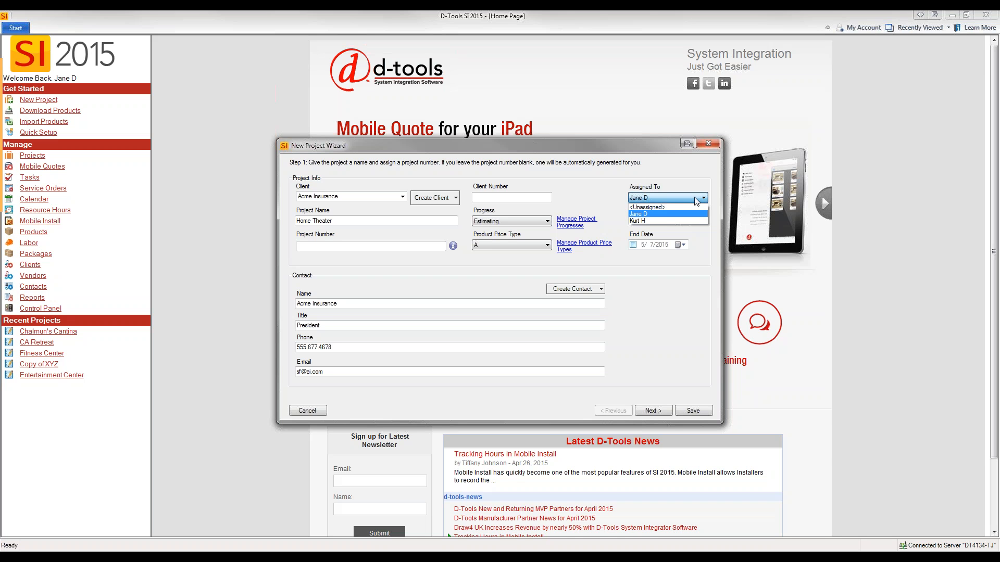
click(695, 198)
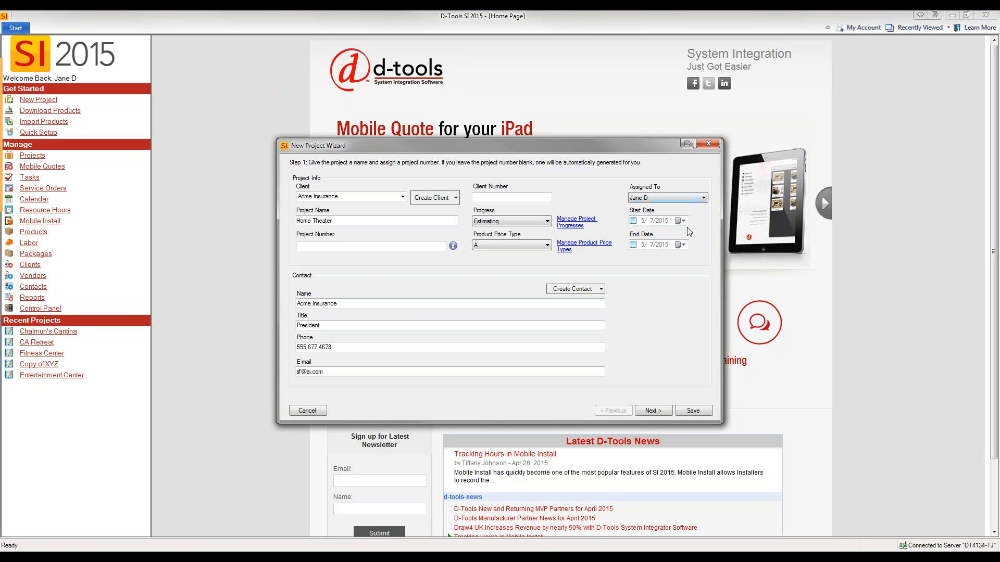
- Enable the project's start date of 5/7/2015 and leave the end date unset
click(632, 221)
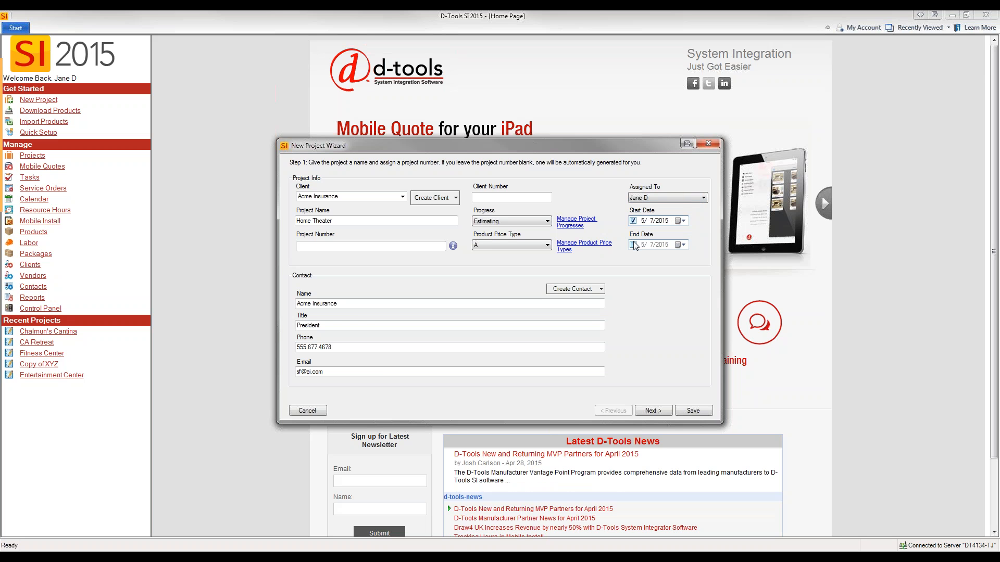
click(633, 245)
click(633, 245)
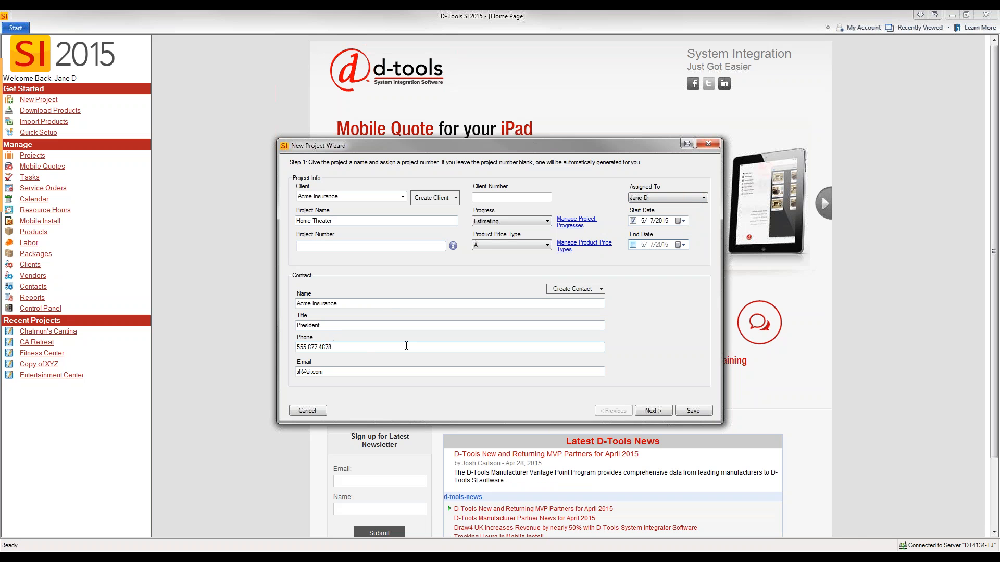
- Look through the available sources for creating a project contact and a client
click(601, 289)
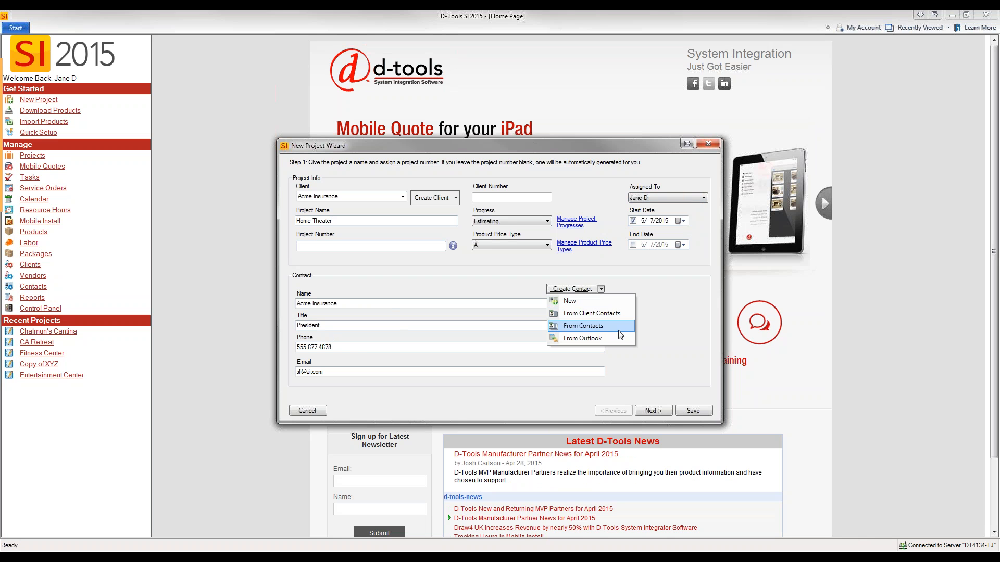
click(653, 342)
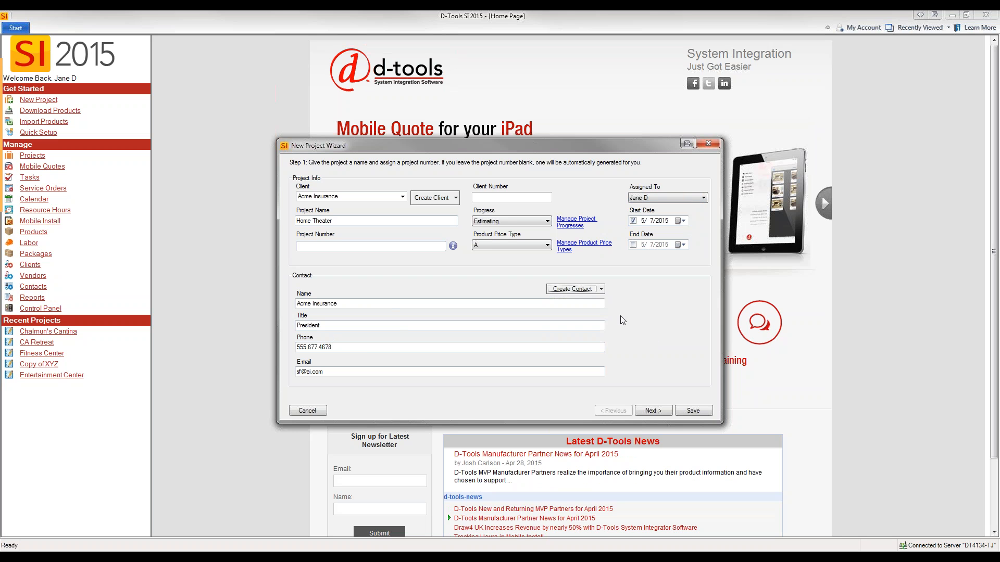
click(456, 198)
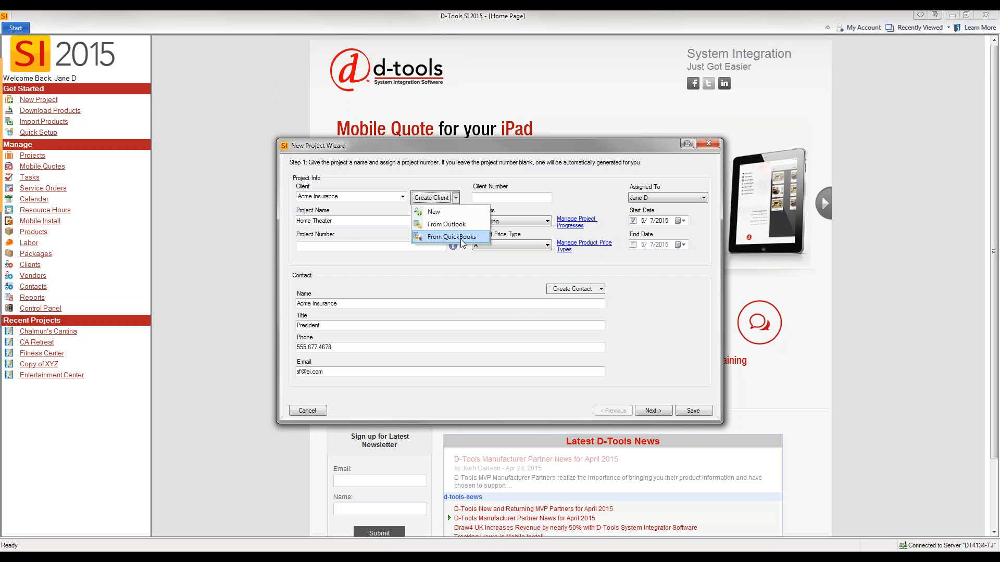
key(Escape)
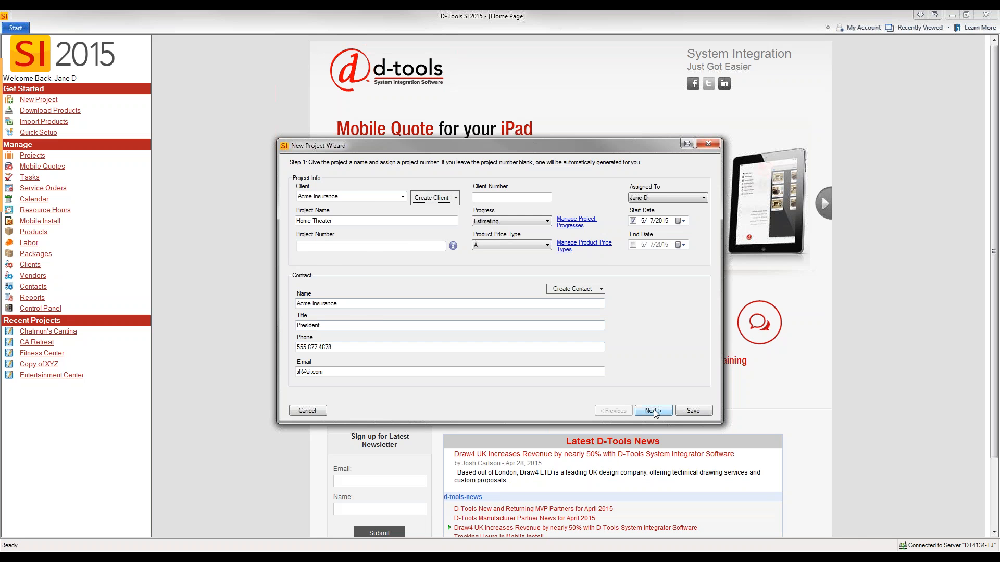
- Accept the prefilled site and billing addresses and continue to the default price rule
click(653, 411)
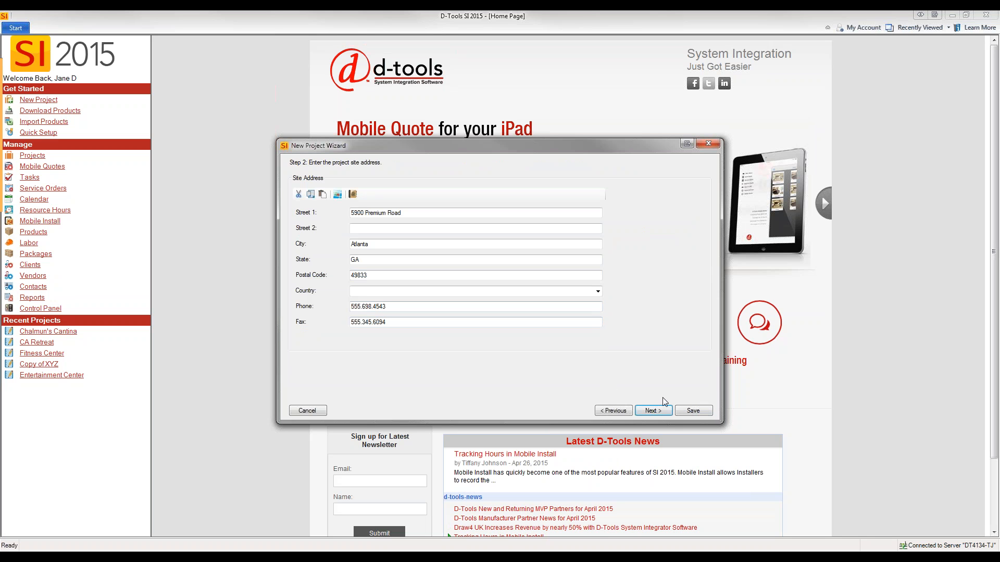
click(659, 412)
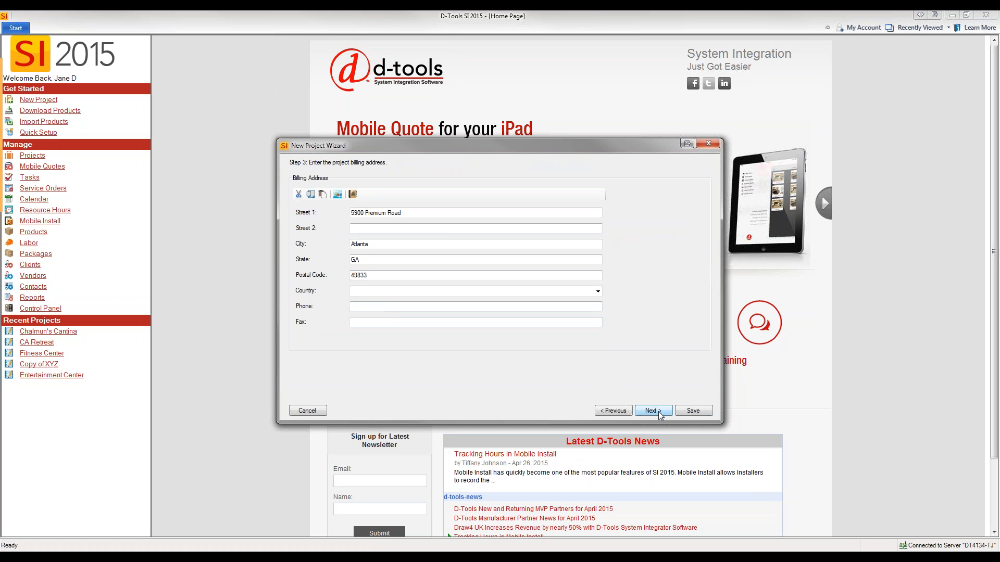
click(659, 413)
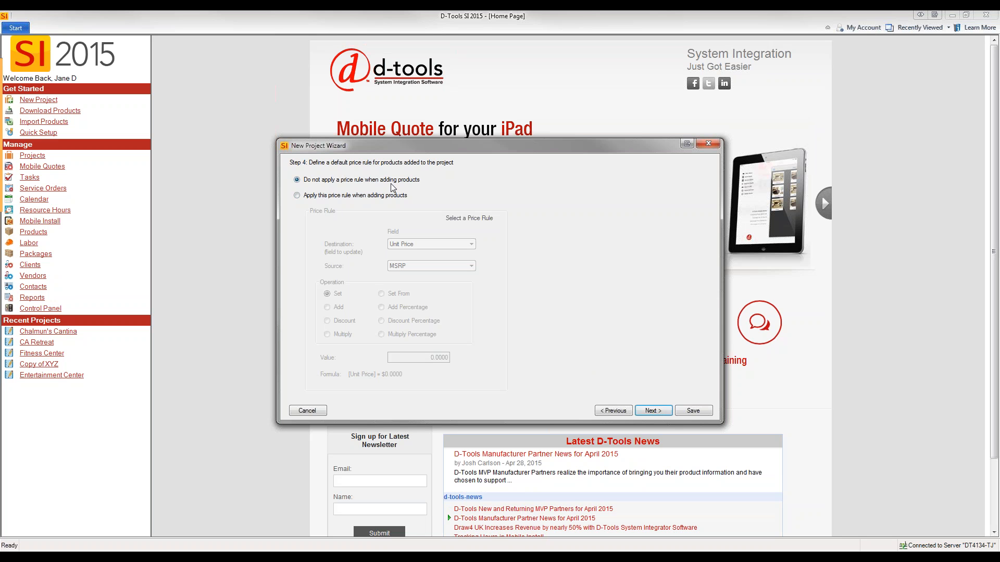
- Apply a default price rule that sets the margin of added products to 20% and continue to the tax settings
click(352, 199)
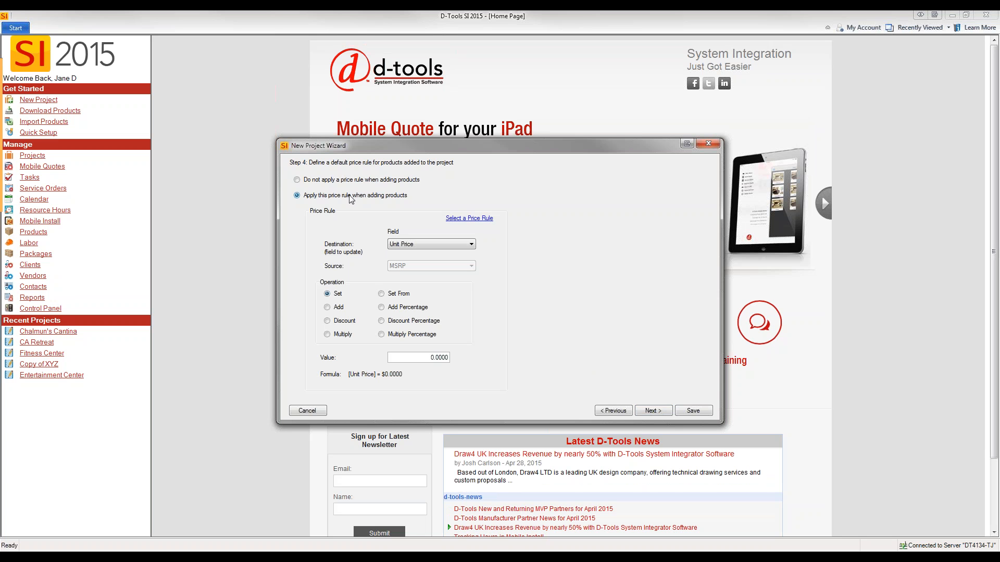
click(404, 244)
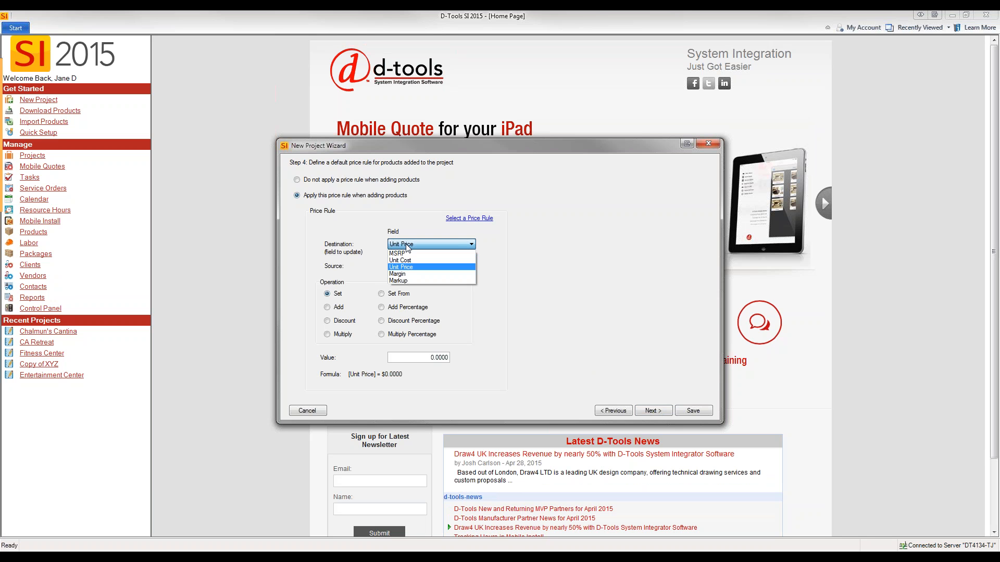
click(412, 274)
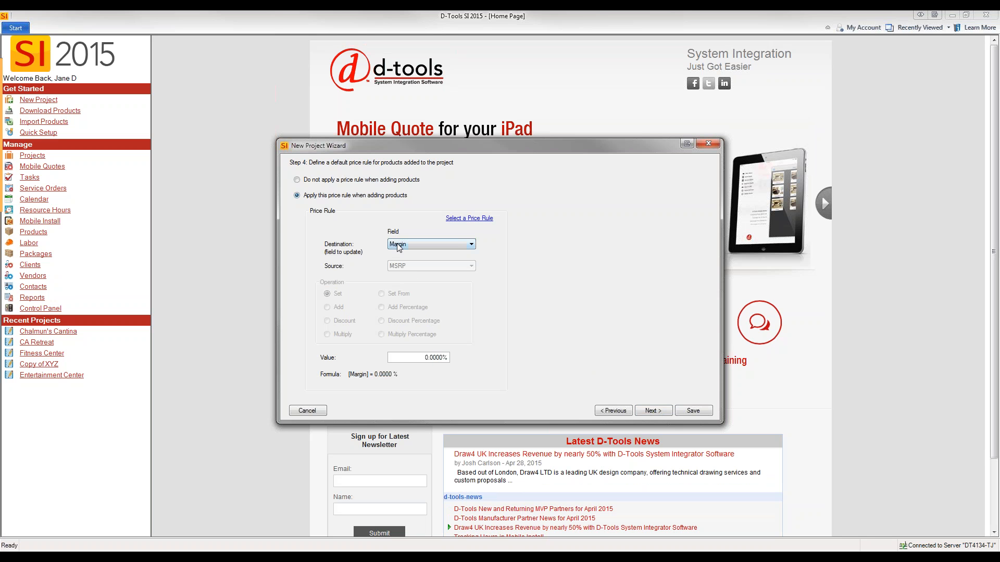
click(424, 357)
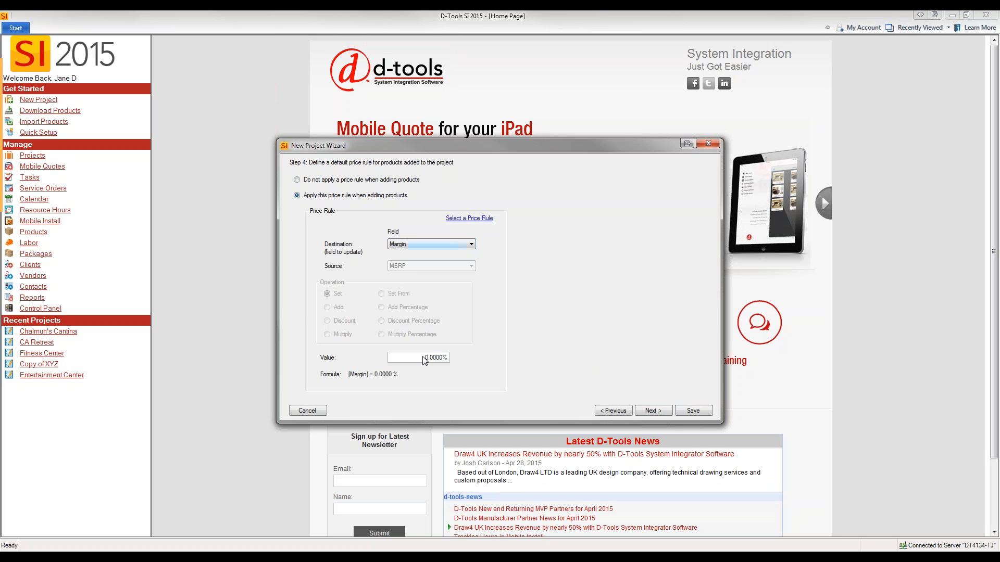
text(2)
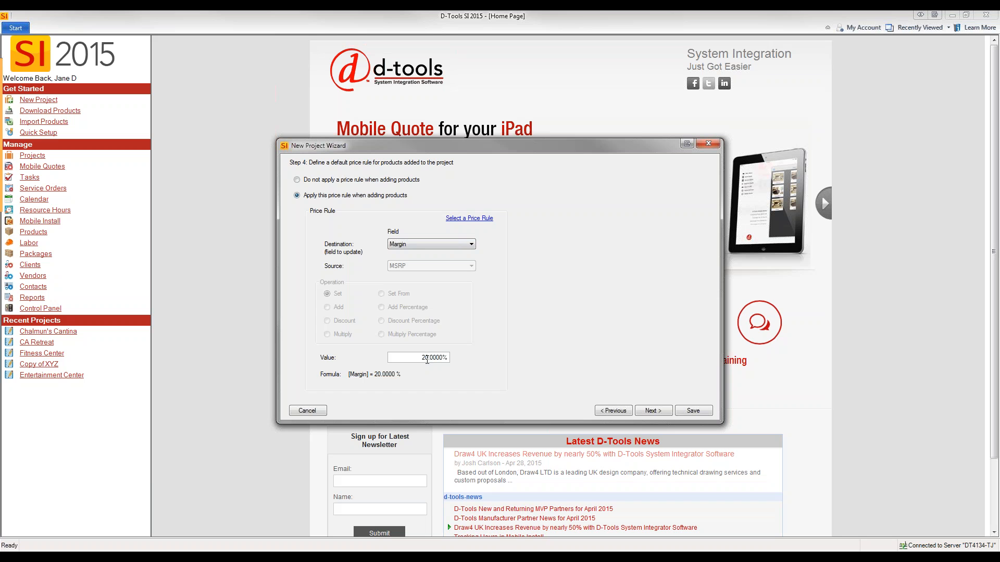
click(653, 411)
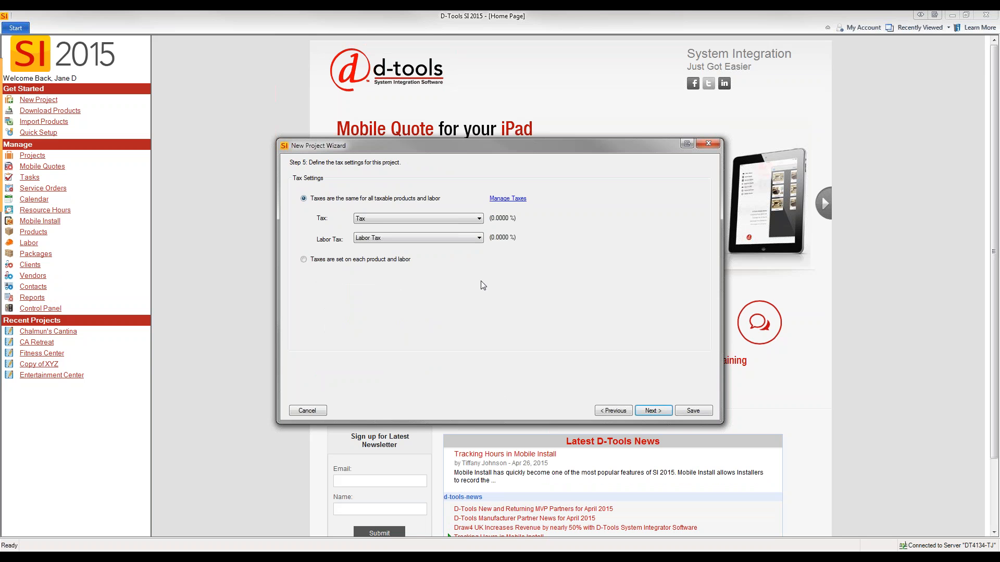
- Add a new tax named Georgia with a rate of 7% to the managed taxes
click(479, 219)
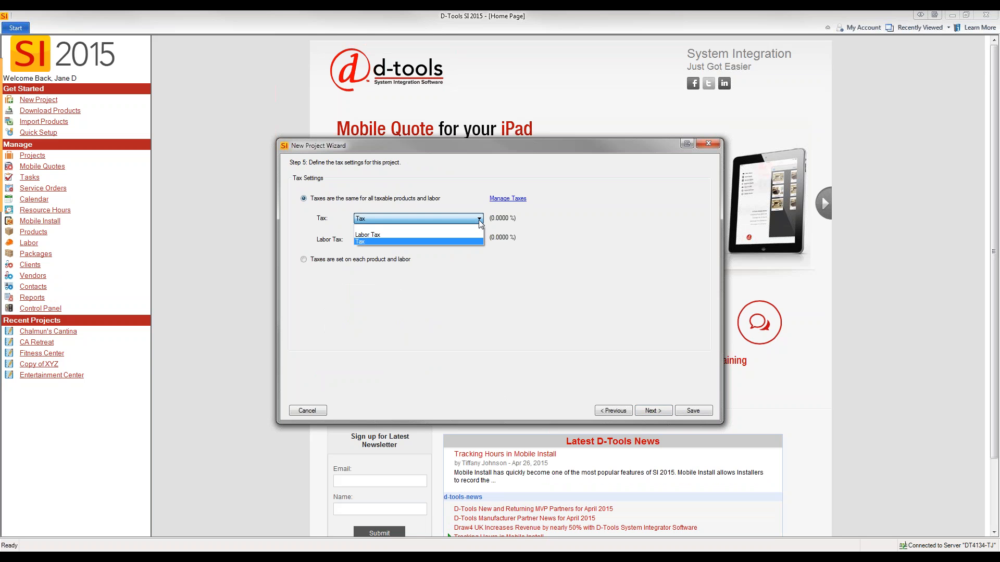
click(458, 240)
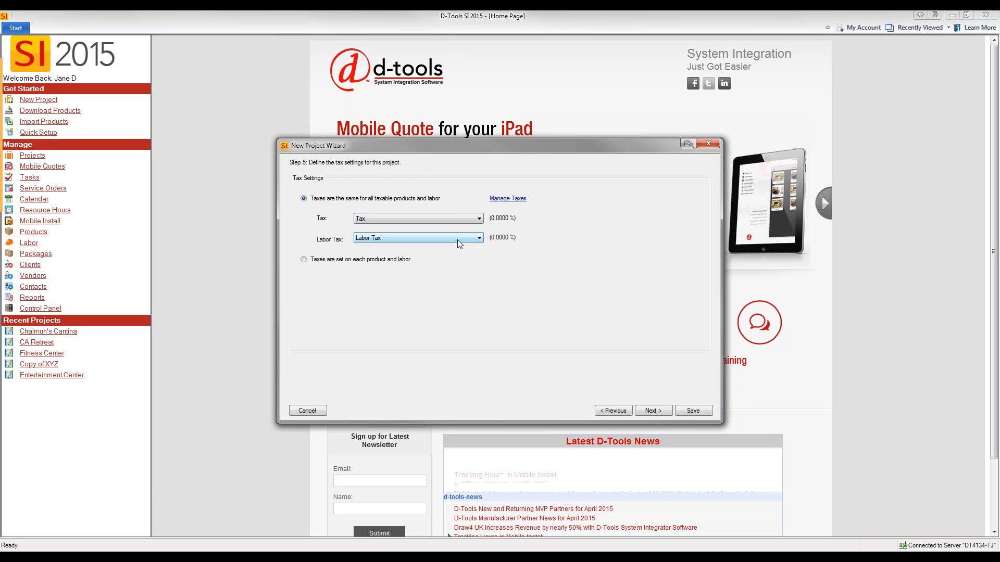
click(508, 199)
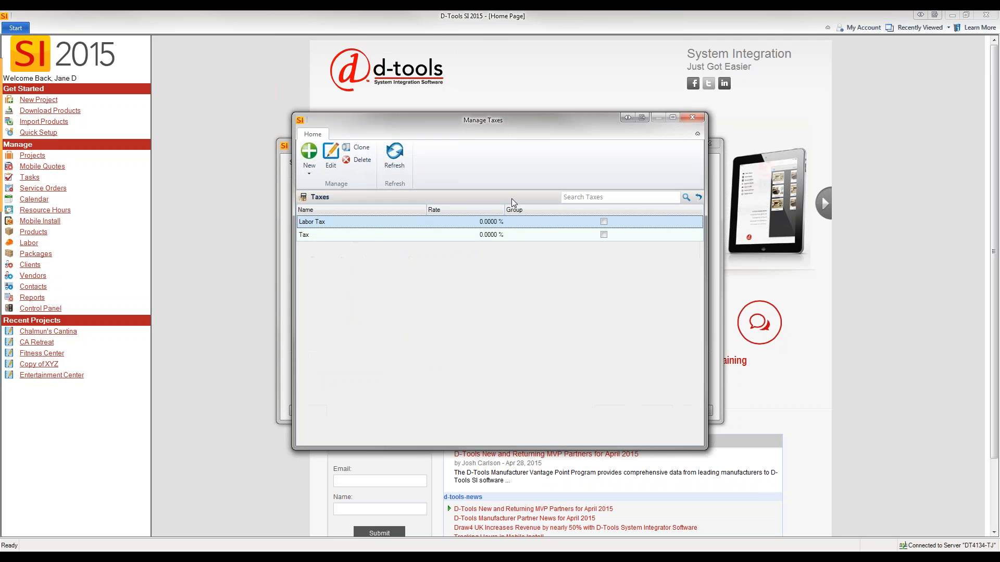
click(328, 235)
click(310, 167)
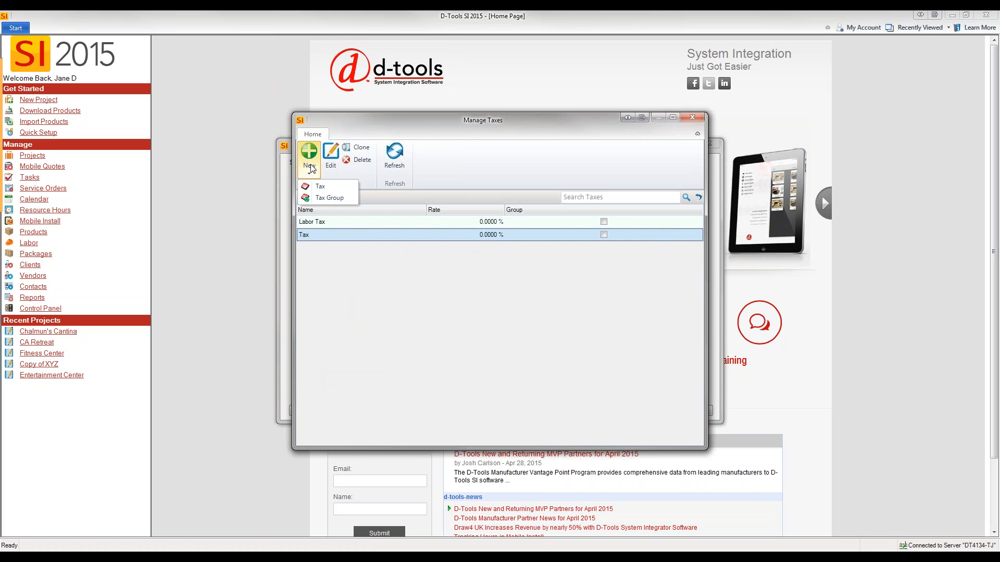
click(311, 186)
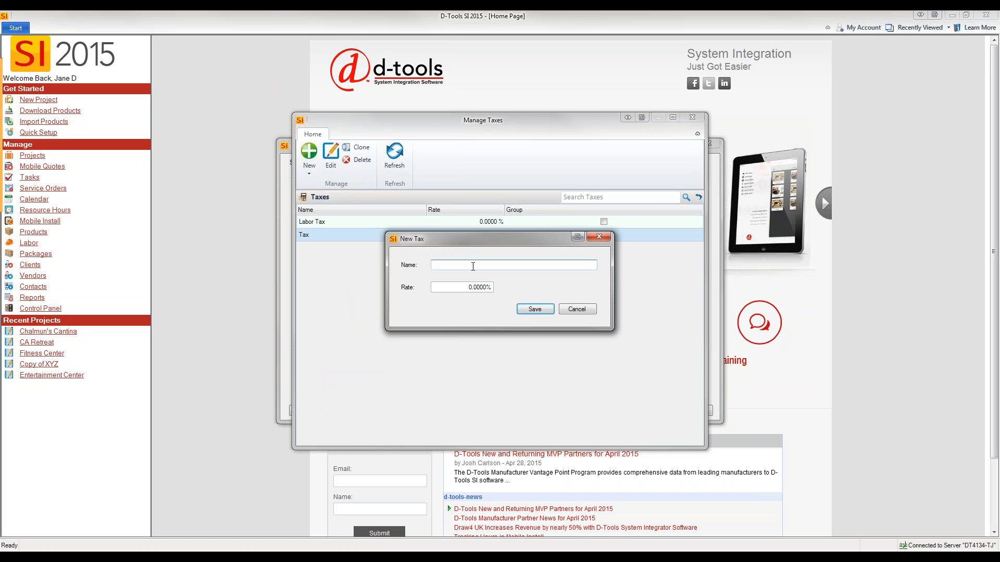
text(Georgia)
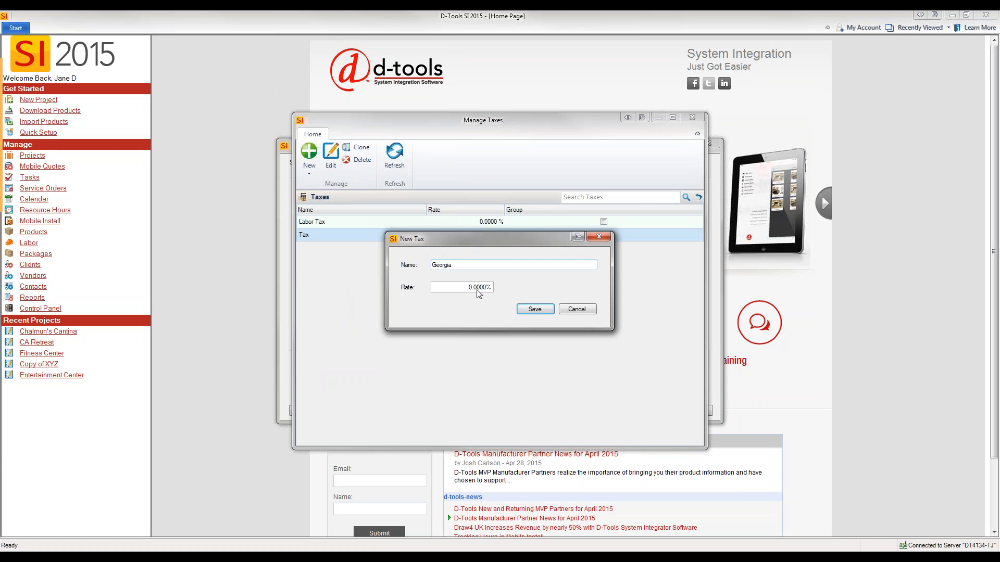
click(470, 288)
double_click(471, 288)
text(7)
click(536, 310)
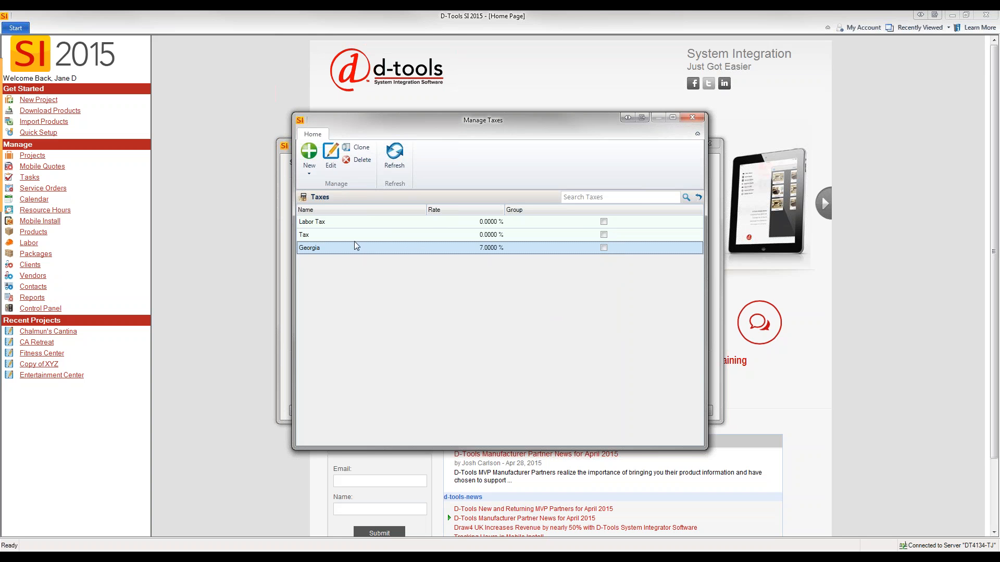
click(692, 117)
- Set the project's product tax to Georgia, keep Labor Tax for labor, and continue to the project resources
click(386, 219)
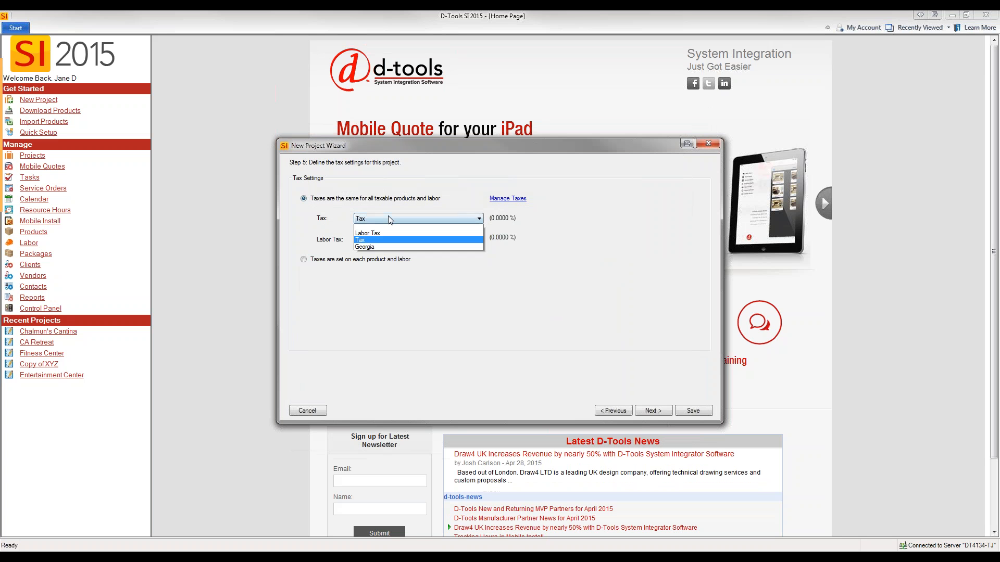
click(380, 250)
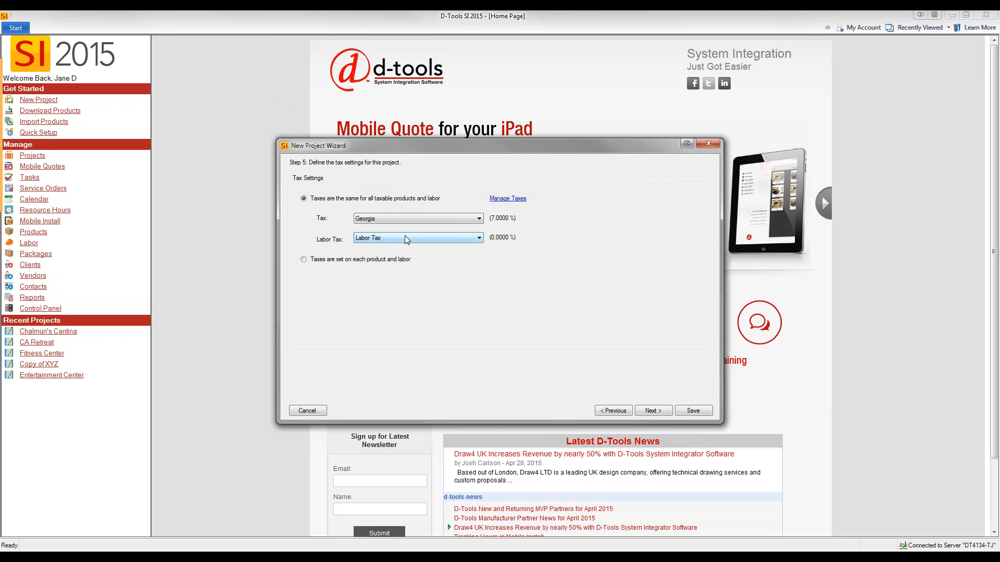
click(479, 220)
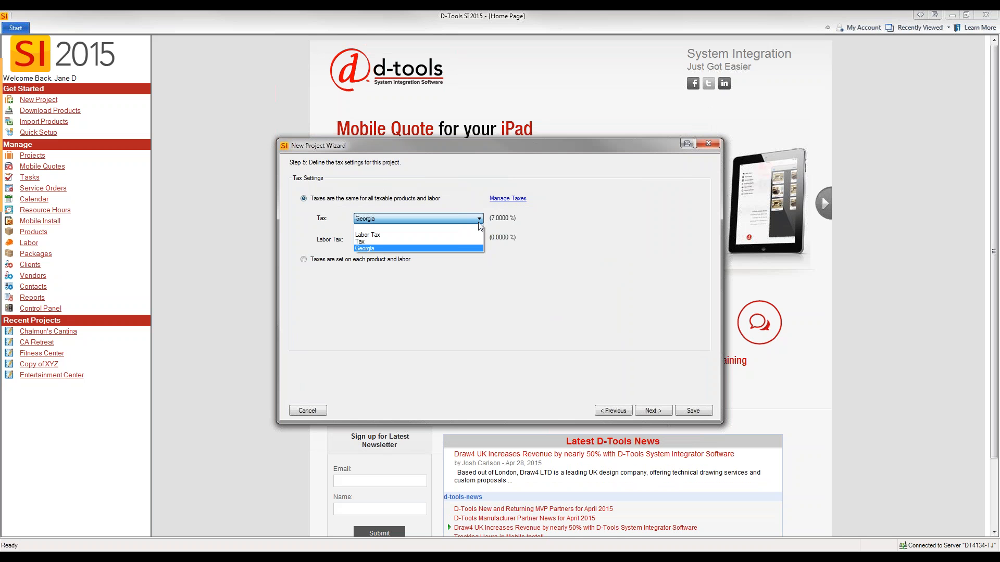
click(479, 223)
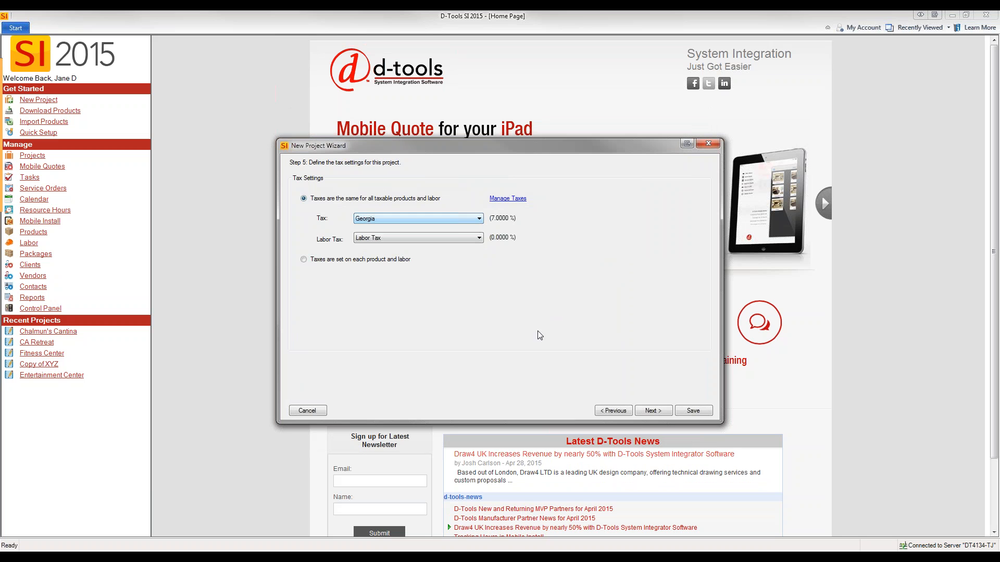
click(652, 411)
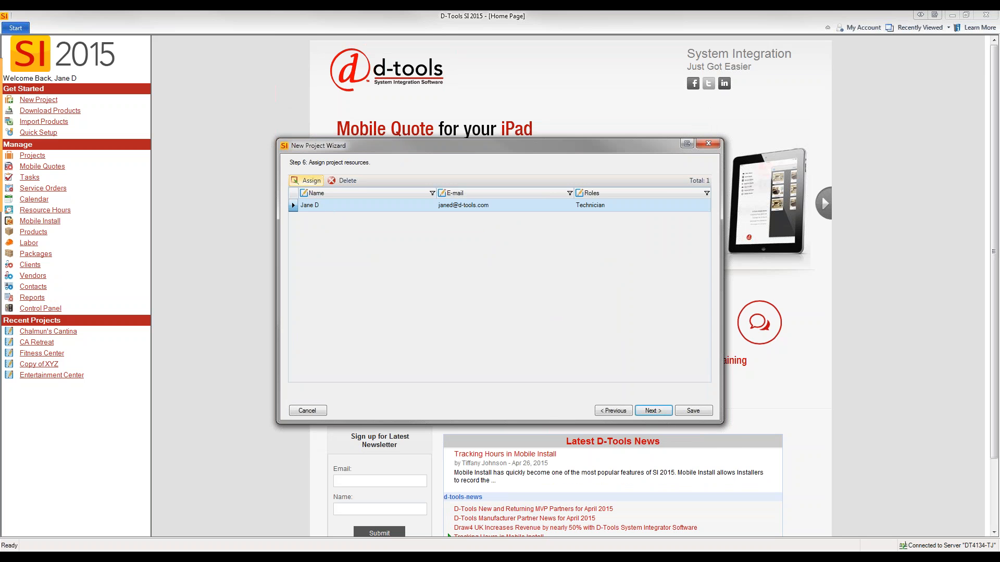
- Look at the blank new user form, assign the technician as a project resource, and continue to the project contacts
click(305, 181)
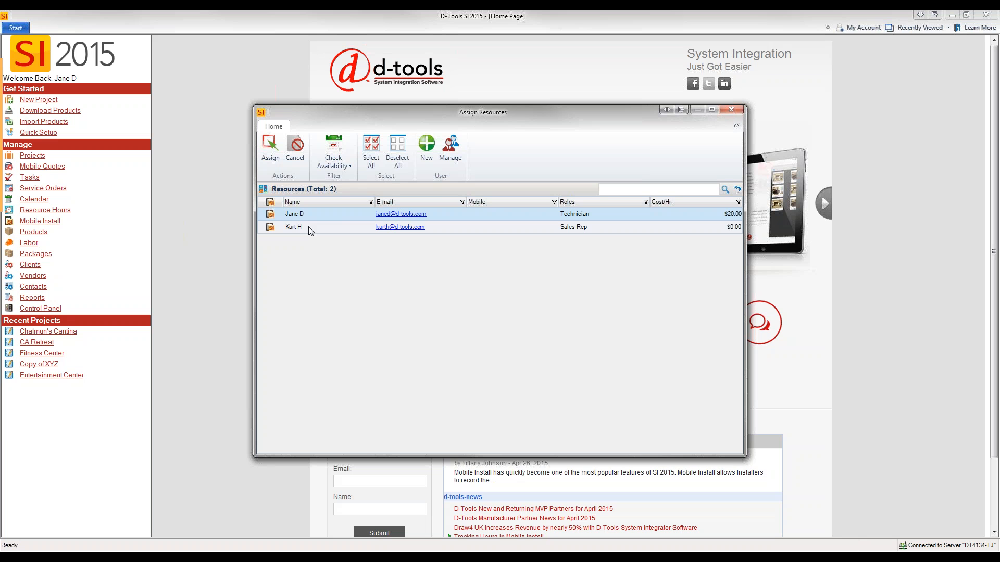
click(433, 164)
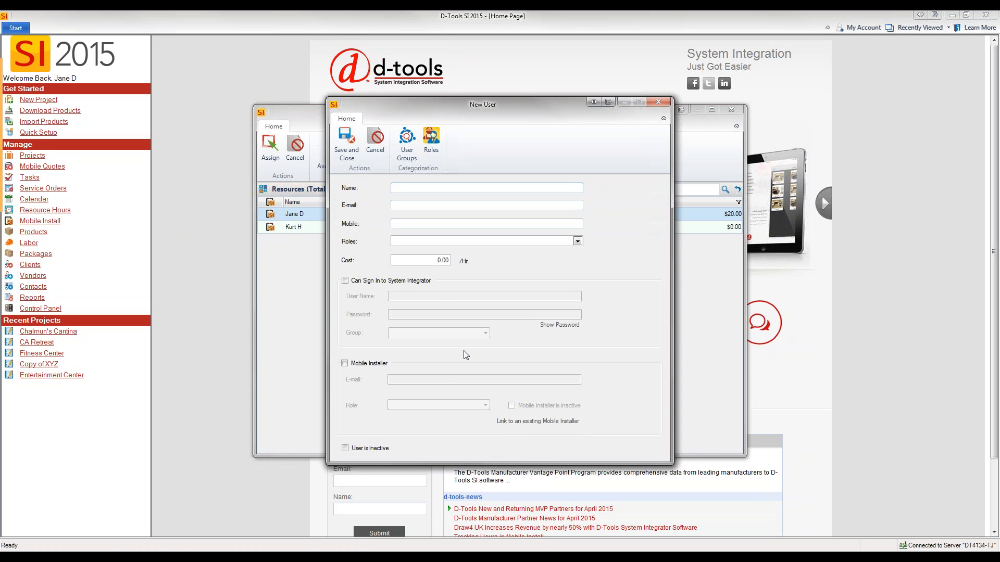
click(659, 102)
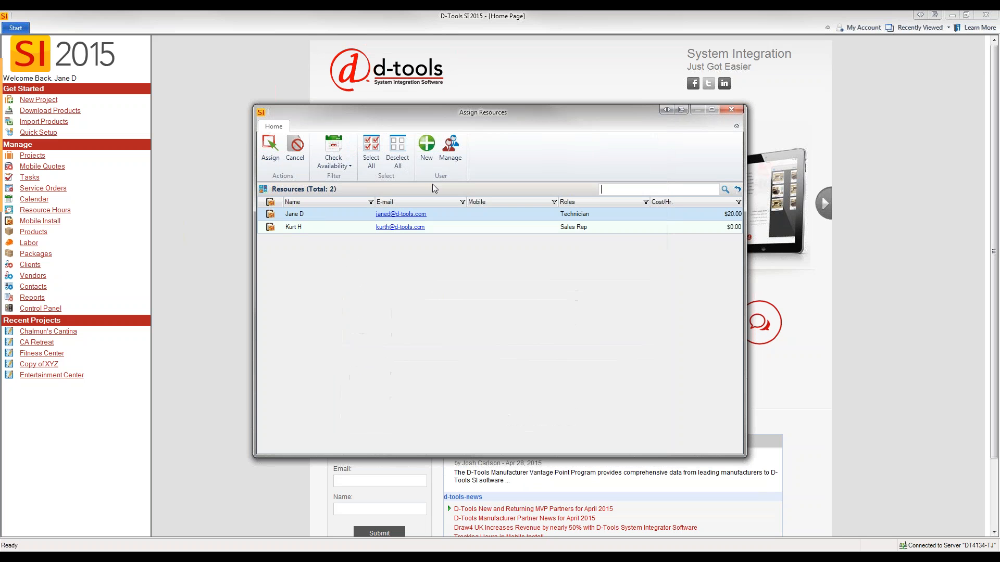
click(271, 147)
click(658, 411)
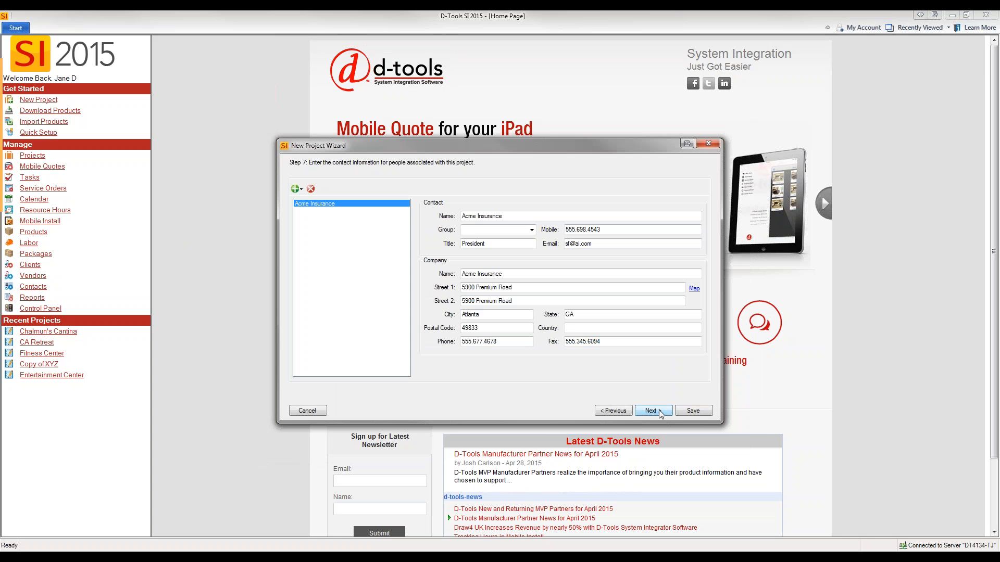
- Review the sources for adding a project contact, keep only the Acme Insurance contact, and continue to the scope of work
click(300, 189)
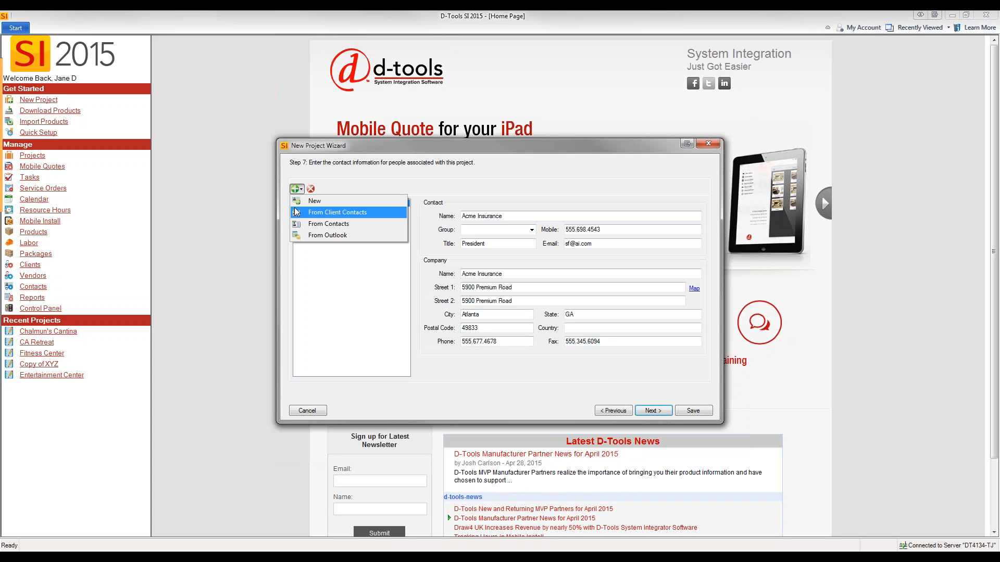
click(298, 237)
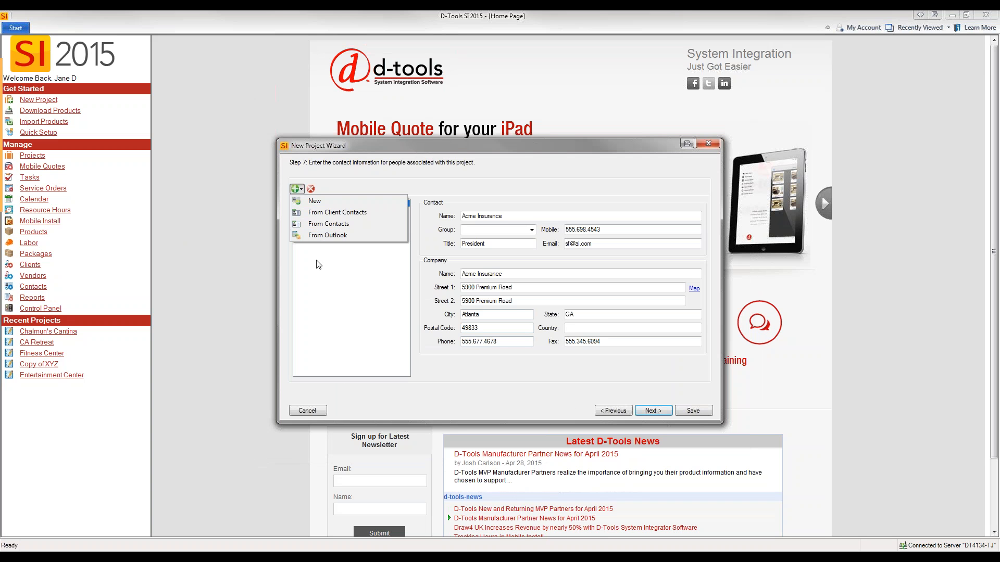
click(652, 411)
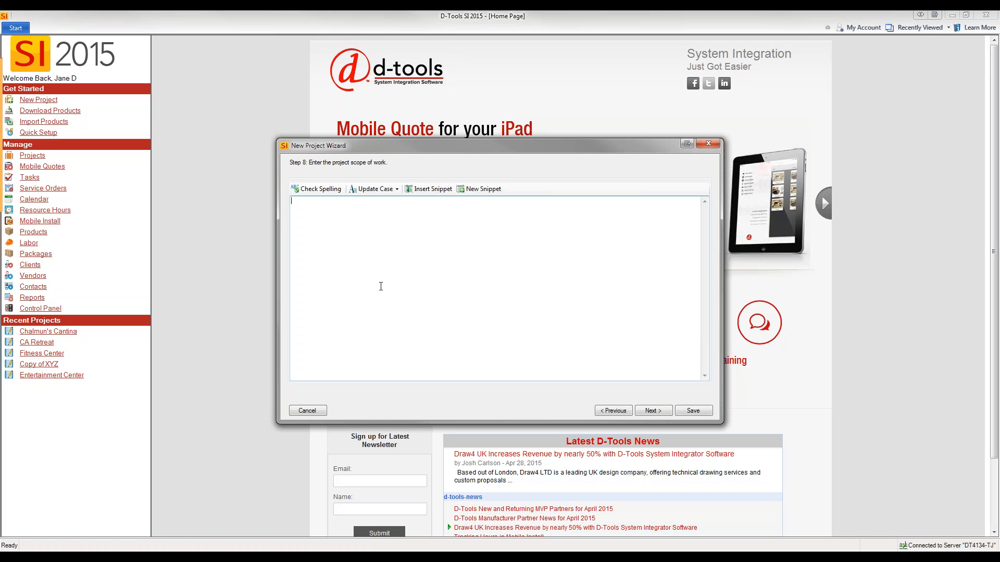
- Insert the SOW snippet from the SOWs group as the scope of work and continue to the project locations
click(432, 191)
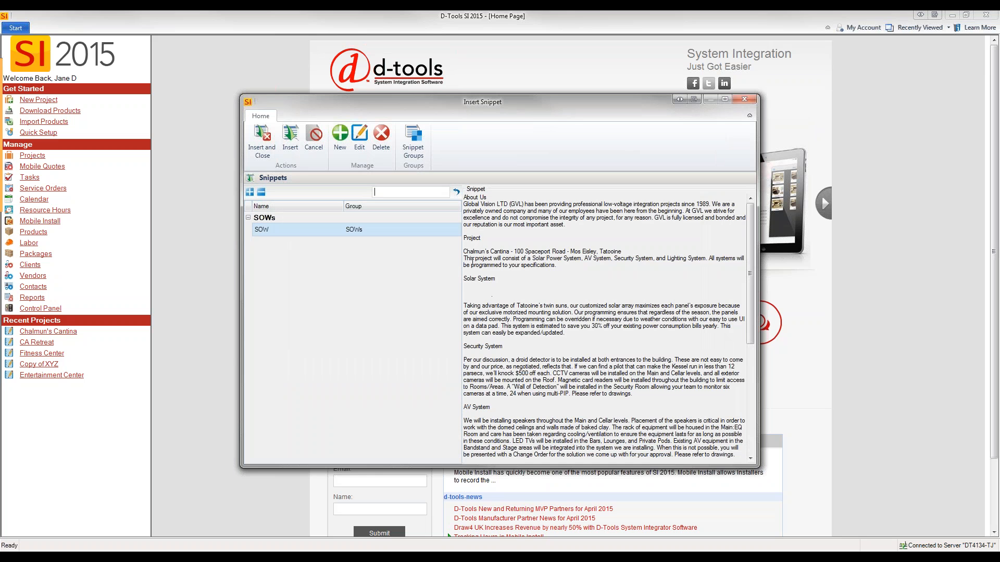
click(327, 230)
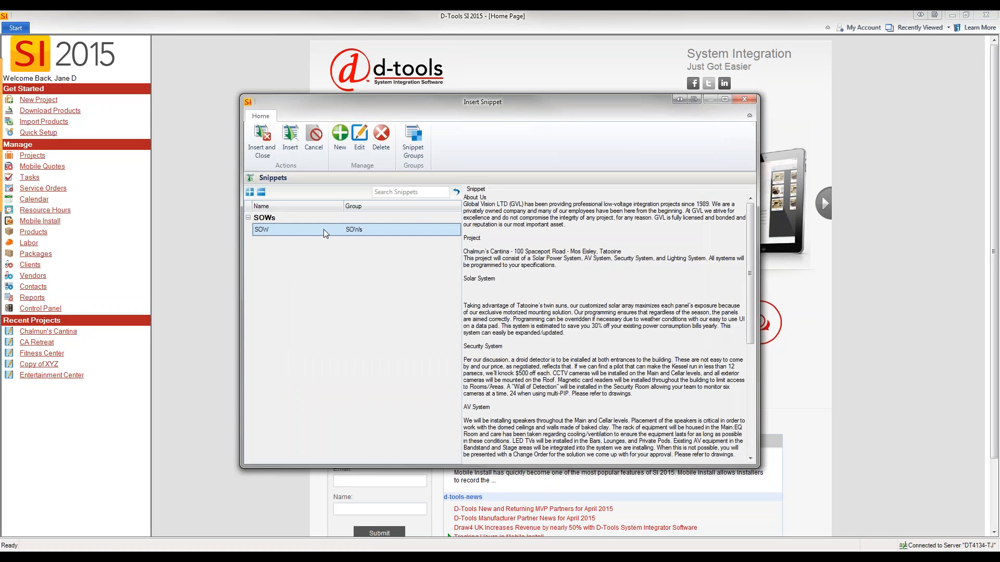
click(268, 151)
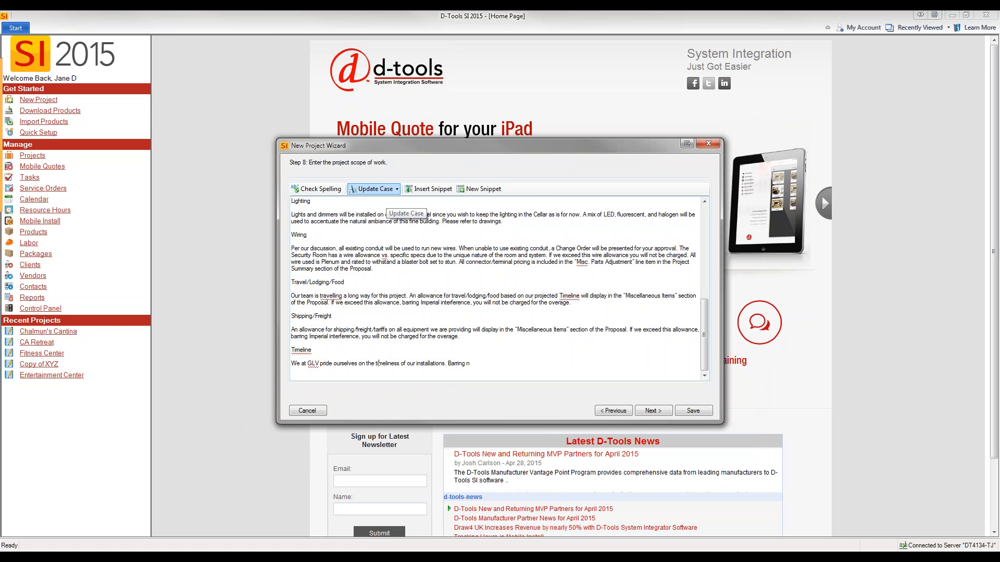
click(659, 412)
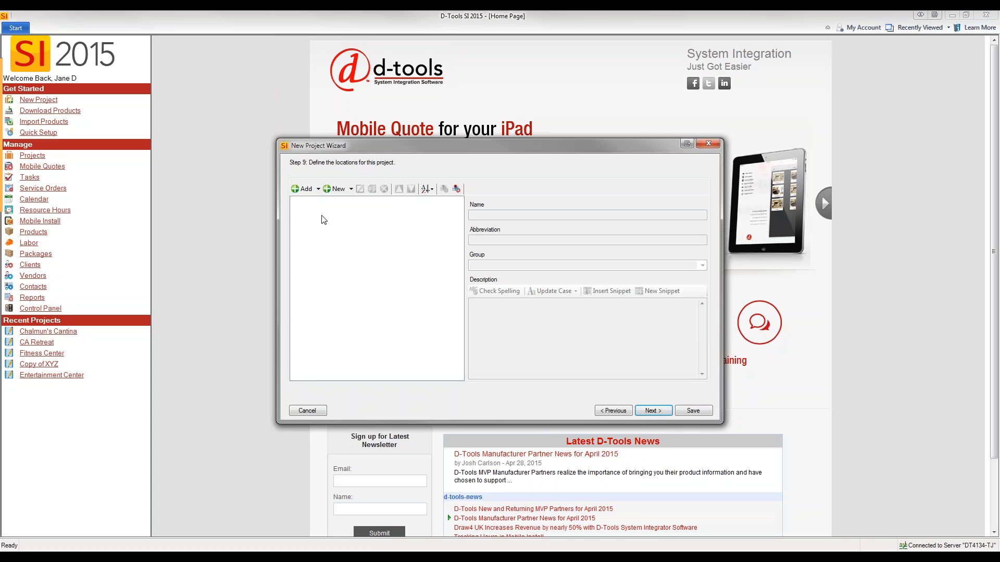
- Add the existing locations Main House, Basement, Bar, Closet and Den to the project
click(318, 190)
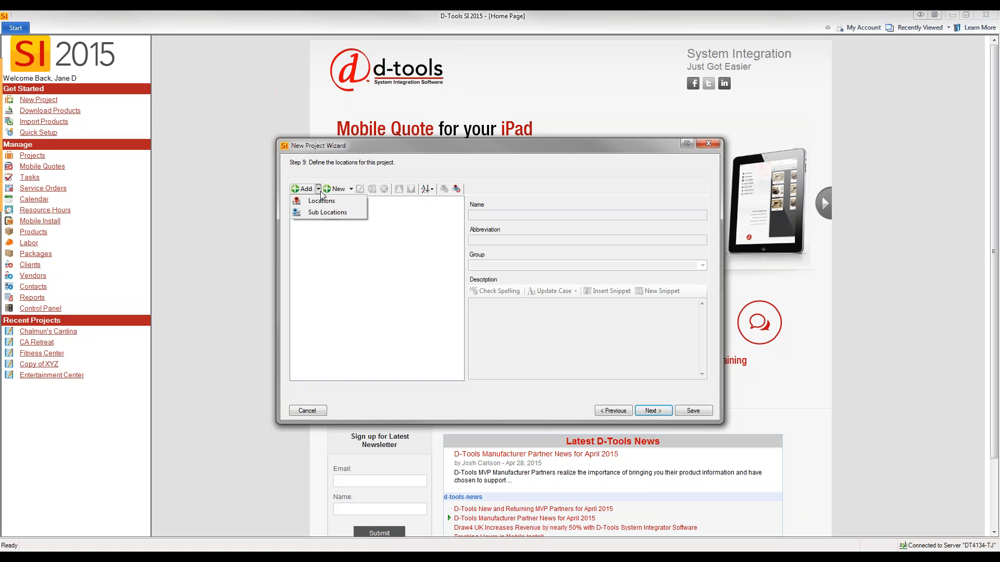
click(320, 201)
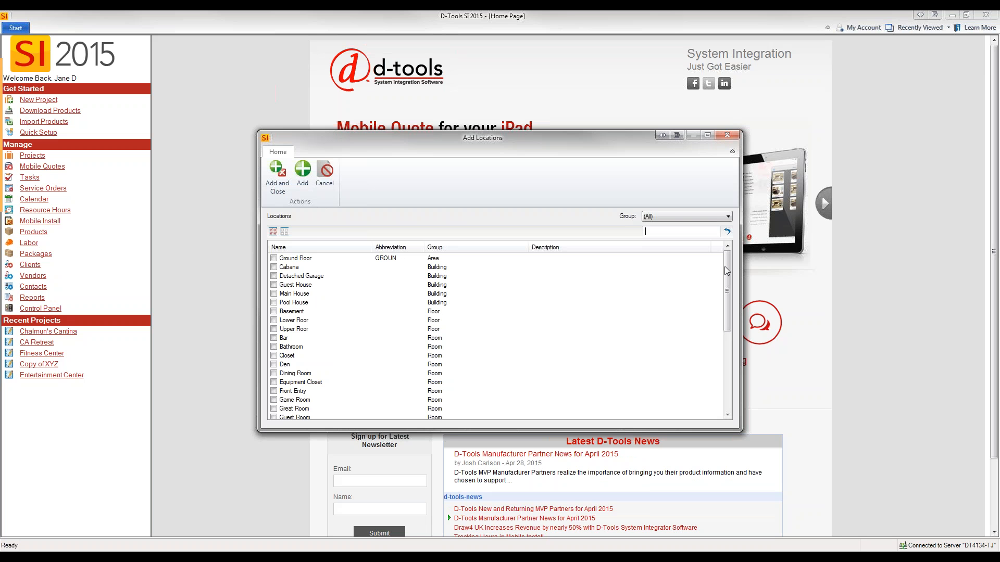
drag(727, 270, 737, 351)
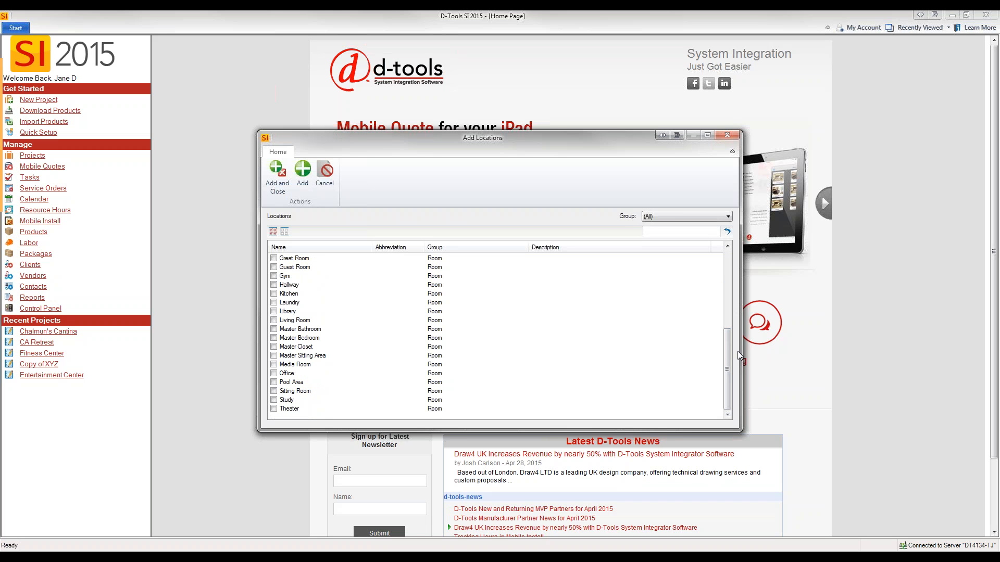
drag(727, 351, 728, 269)
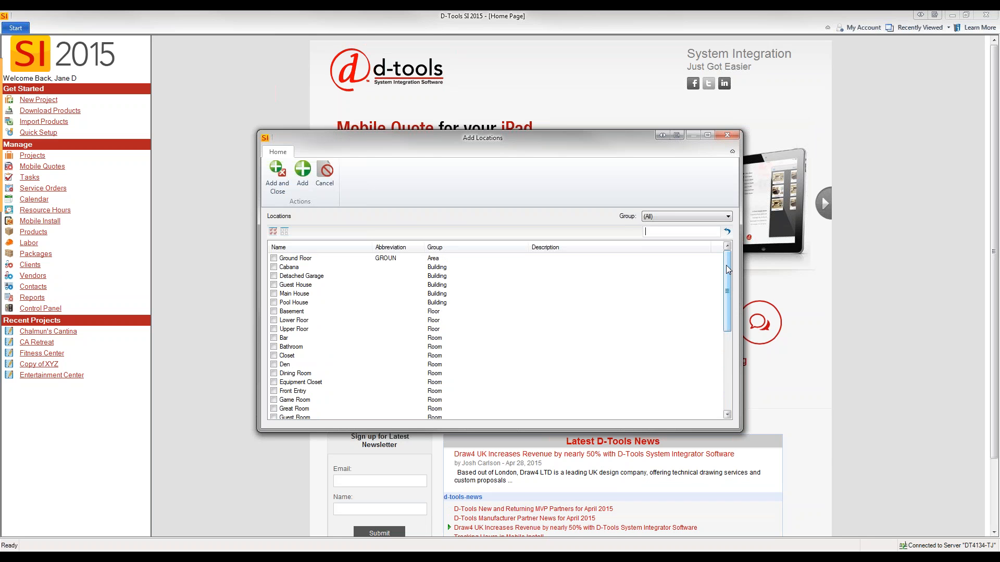
click(274, 294)
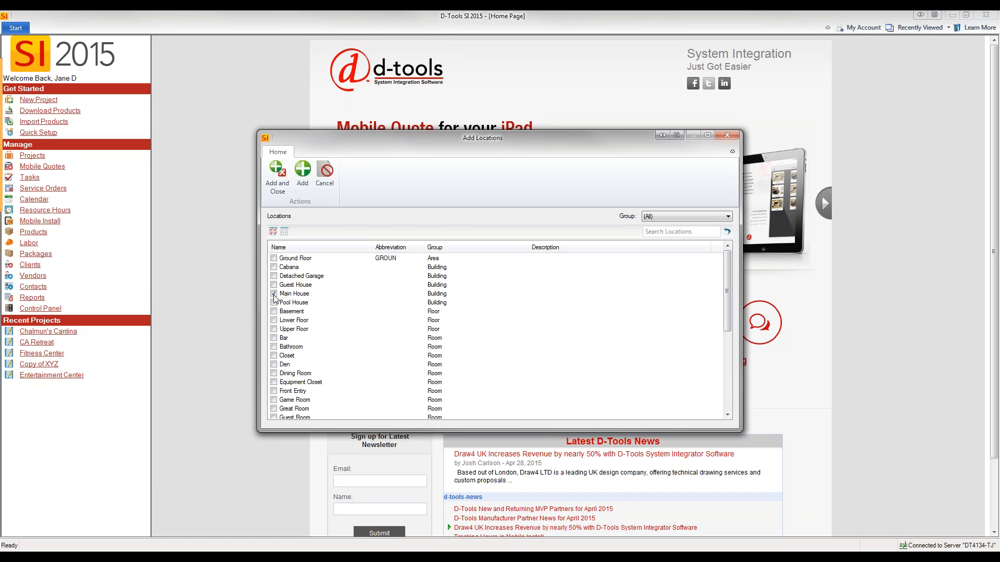
click(275, 312)
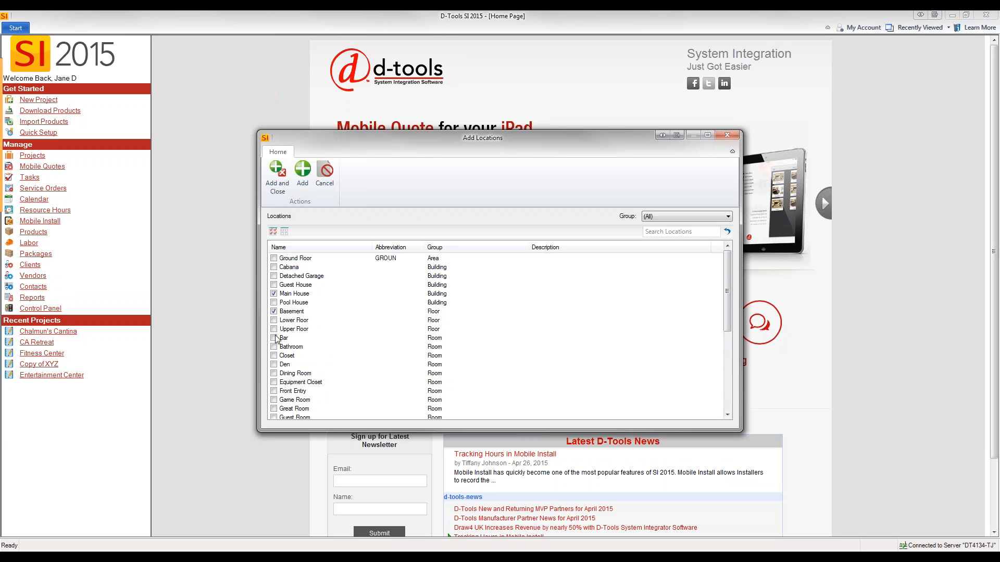
click(275, 338)
click(273, 356)
click(274, 365)
click(278, 180)
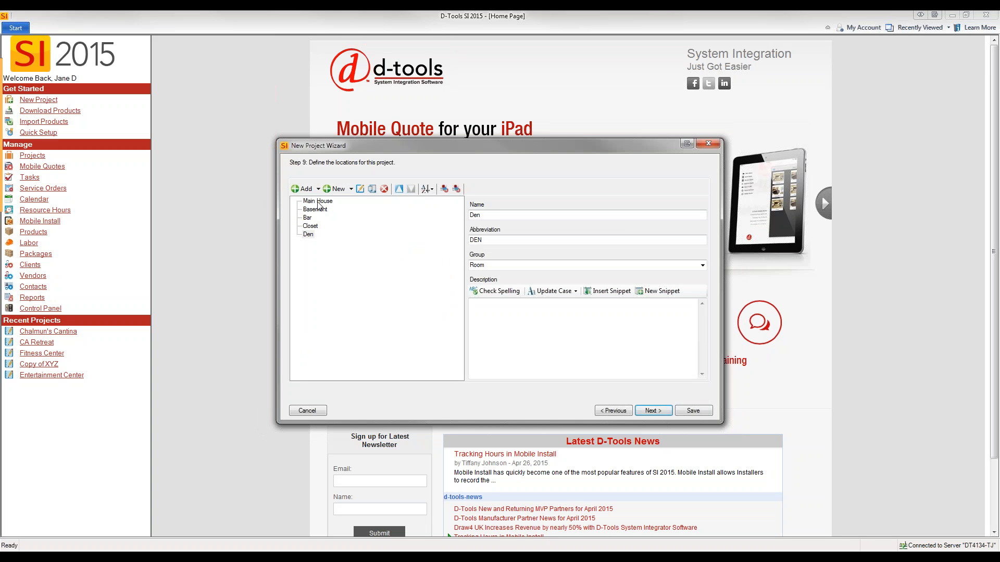
- Create a new sub location named First Floor under Main House
click(318, 202)
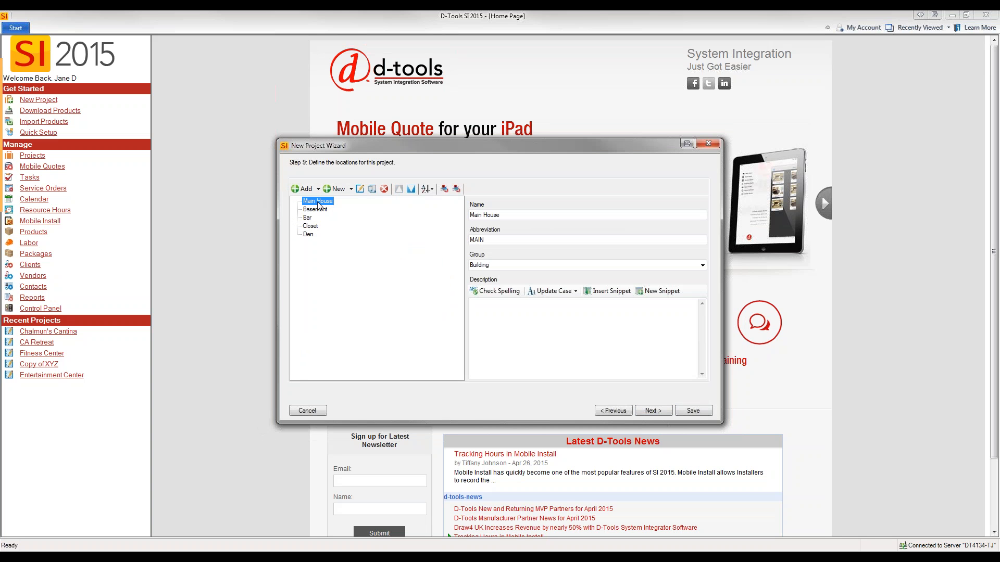
click(352, 190)
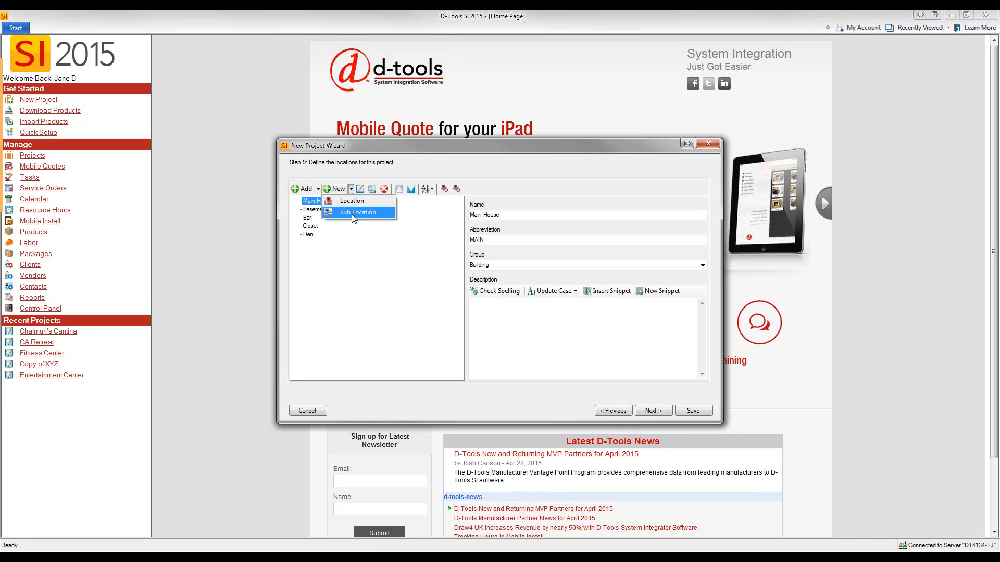
click(352, 212)
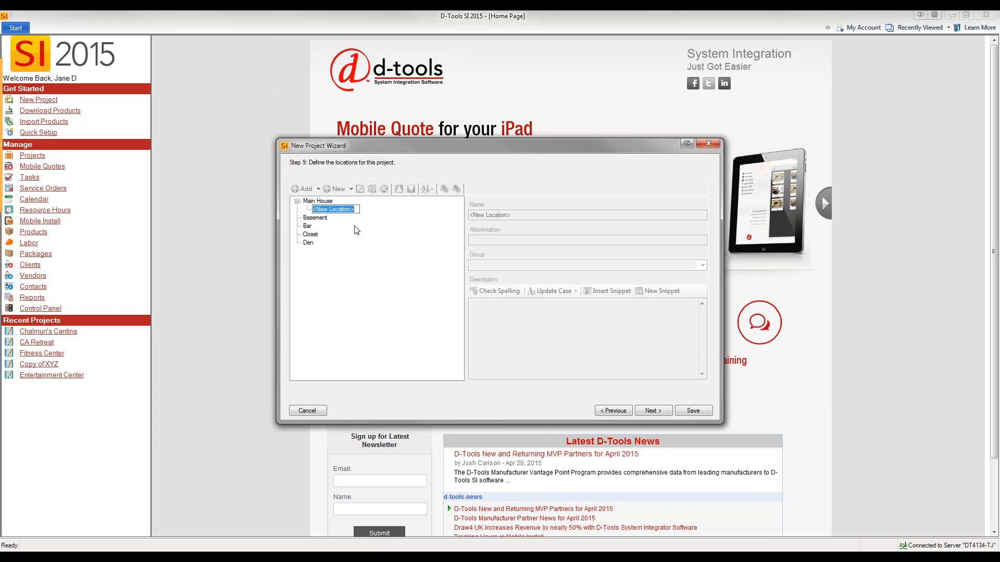
text(First Floor)
key(Return)
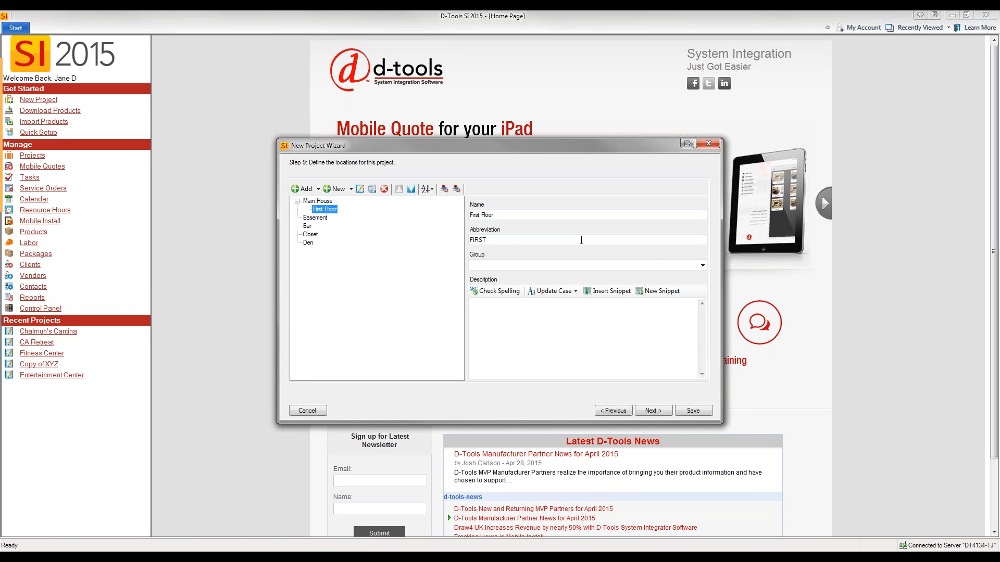
- Assign the First Floor location to the Floor group, leave its description empty, and continue to the project systems
click(703, 266)
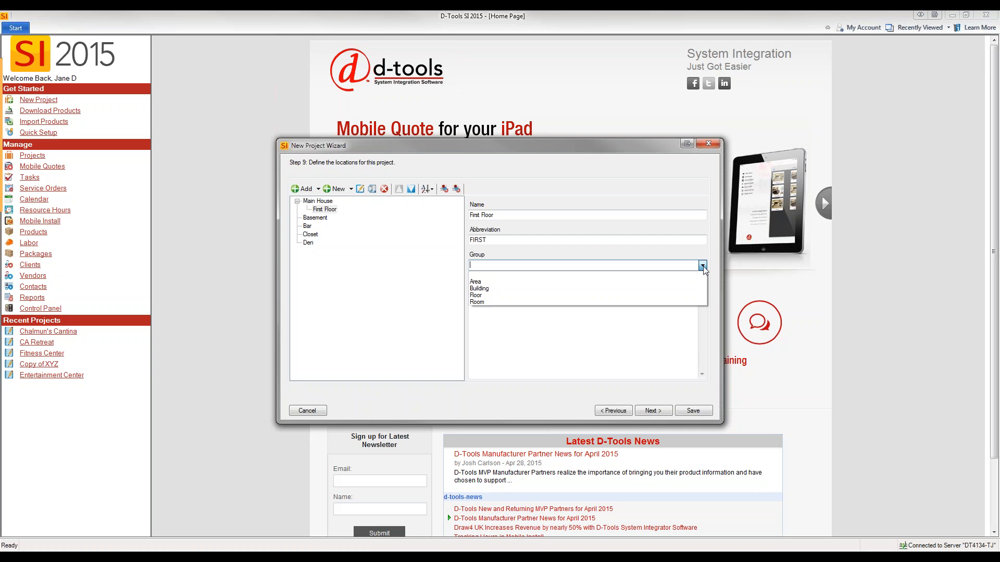
click(522, 296)
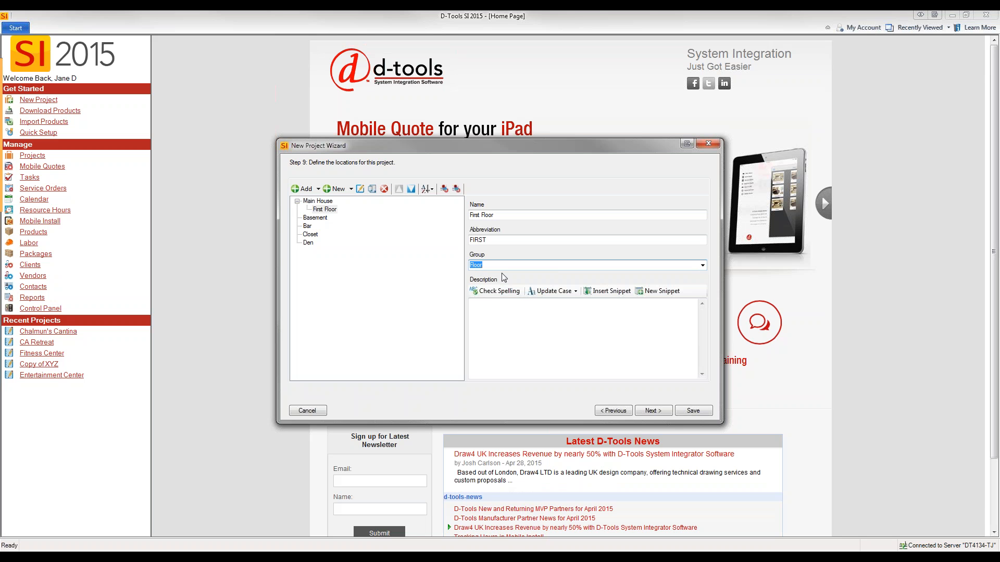
click(506, 307)
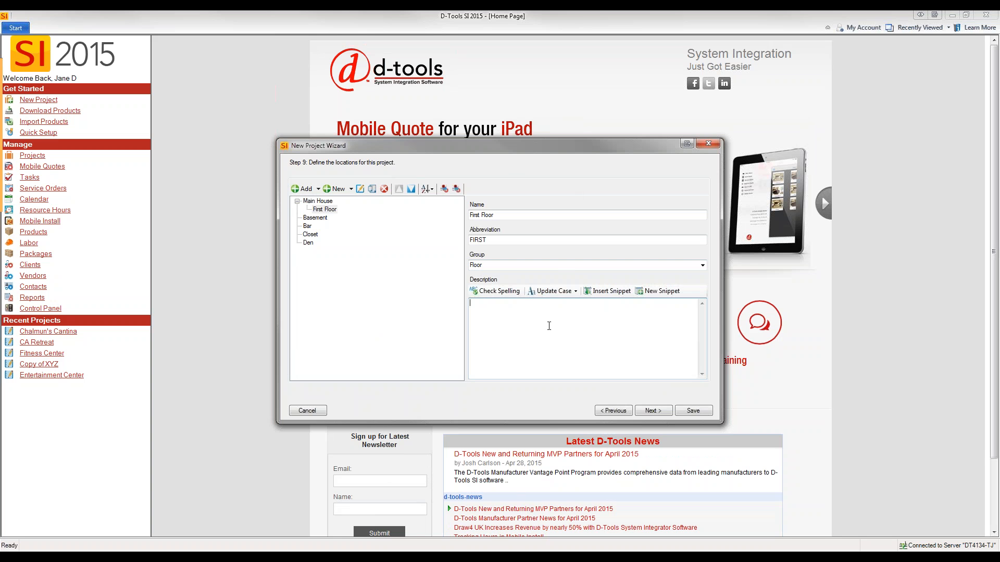
click(653, 411)
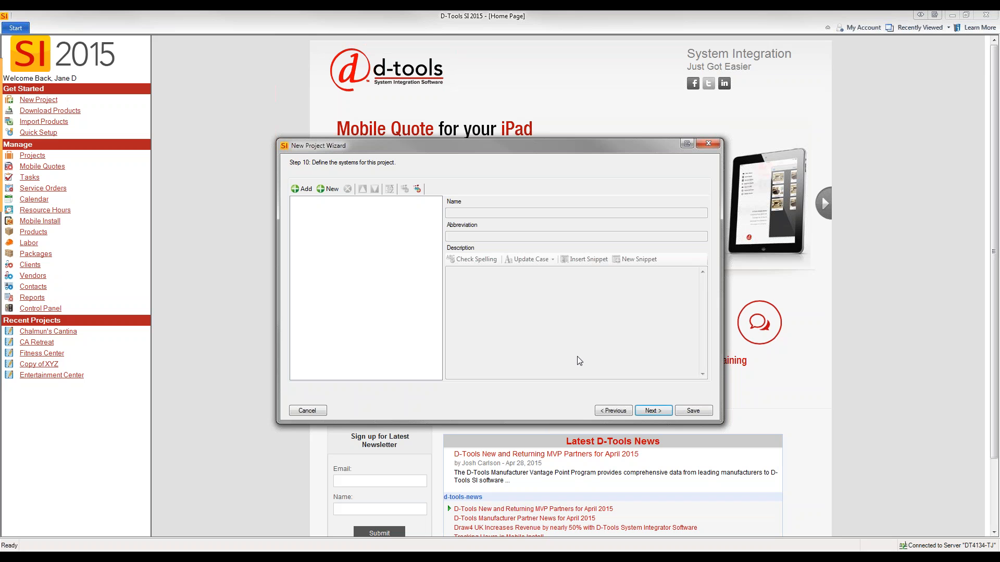
- Add the existing AV System, IT System and Security System to the project
click(307, 190)
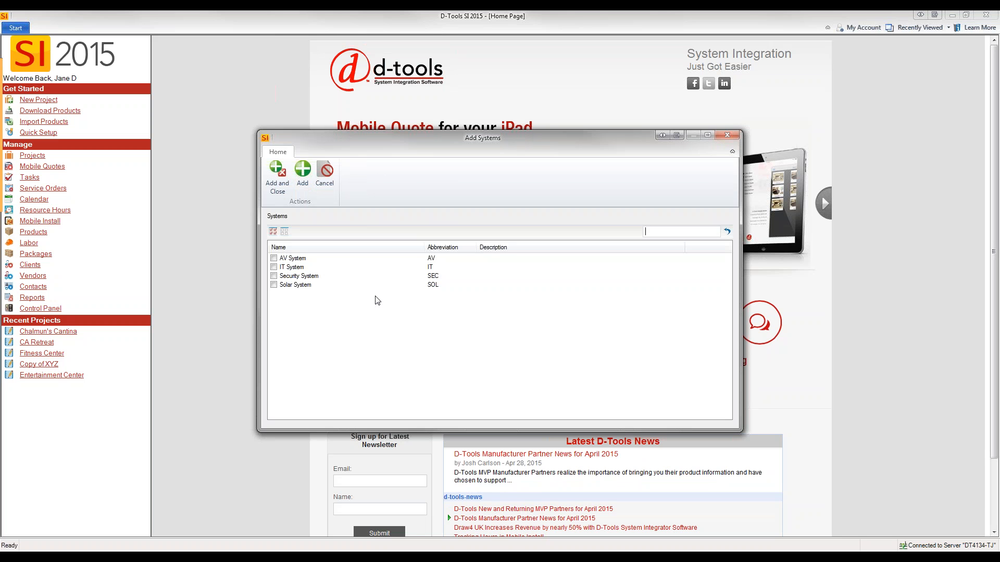
click(274, 259)
click(274, 277)
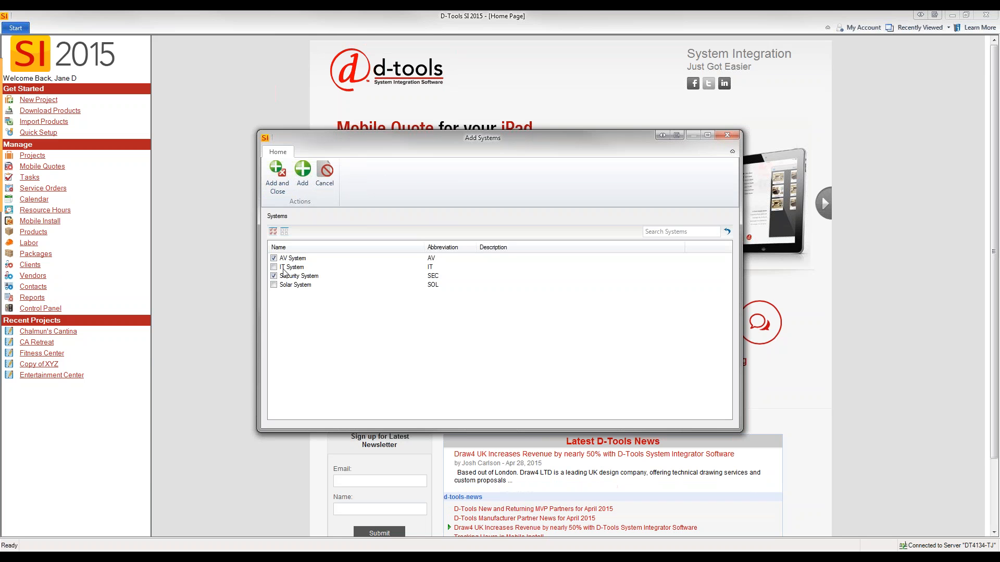
click(273, 267)
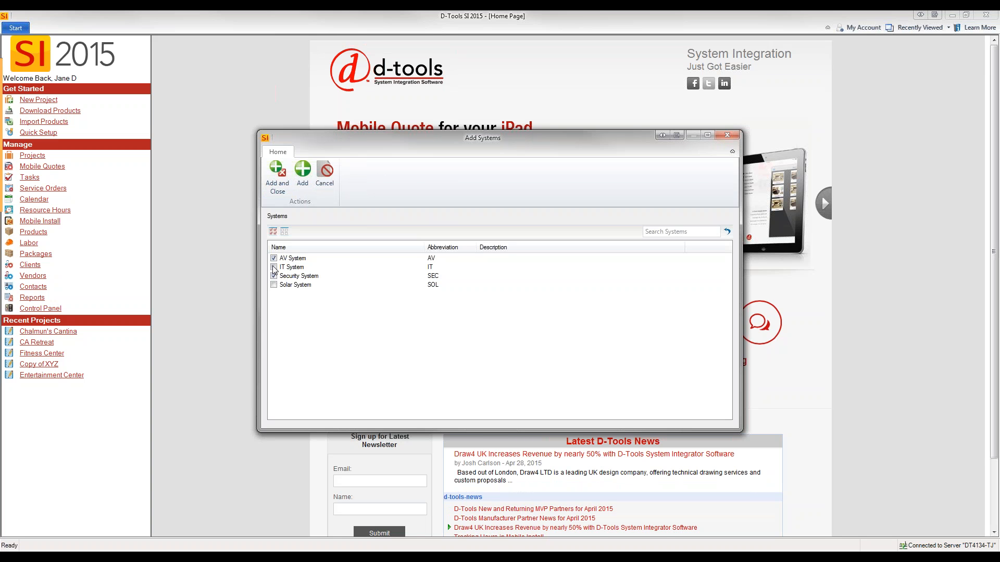
click(271, 183)
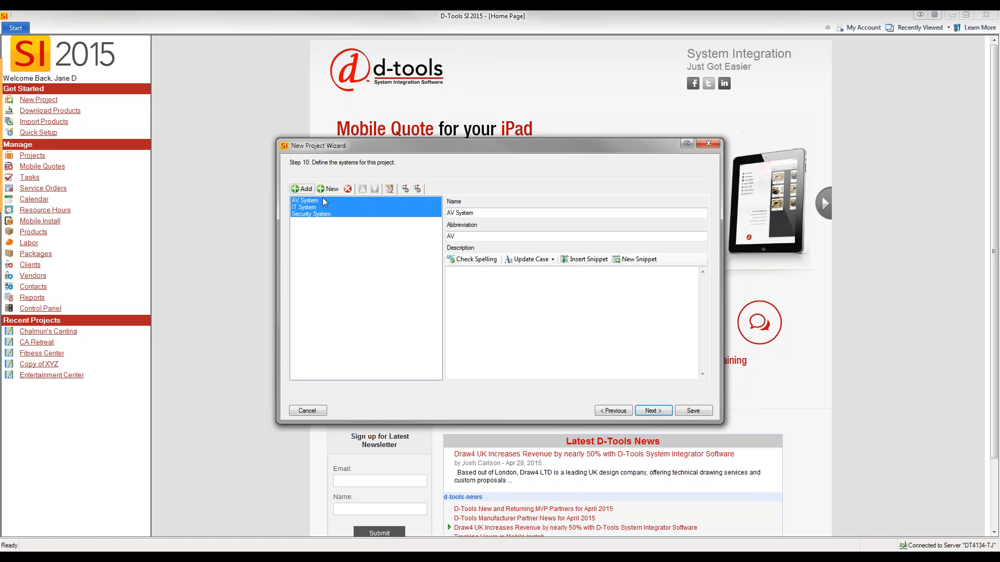
- Continue to the contract payments and give the Initial Deposit a fixed billing amount of $1,000
click(328, 201)
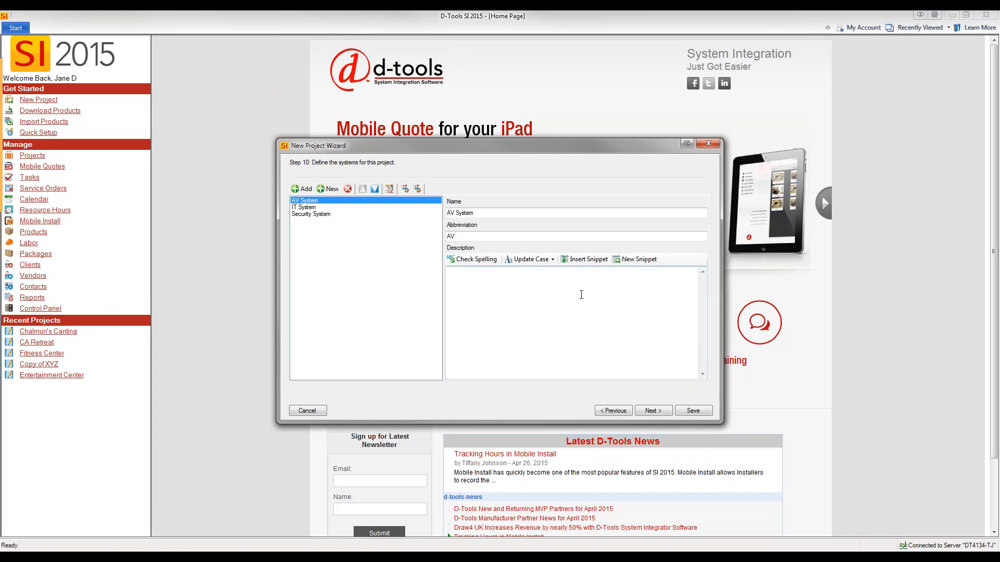
click(653, 411)
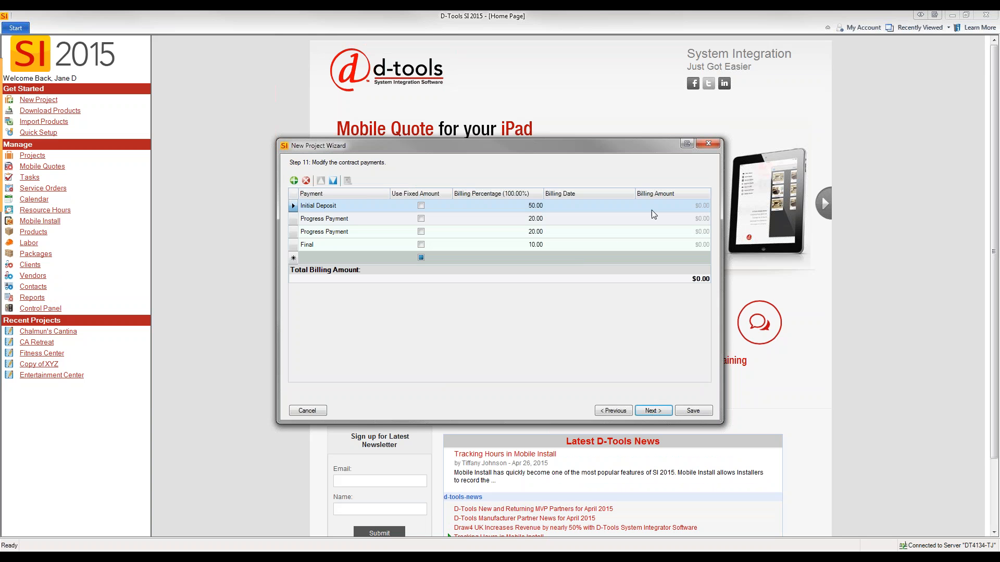
click(674, 211)
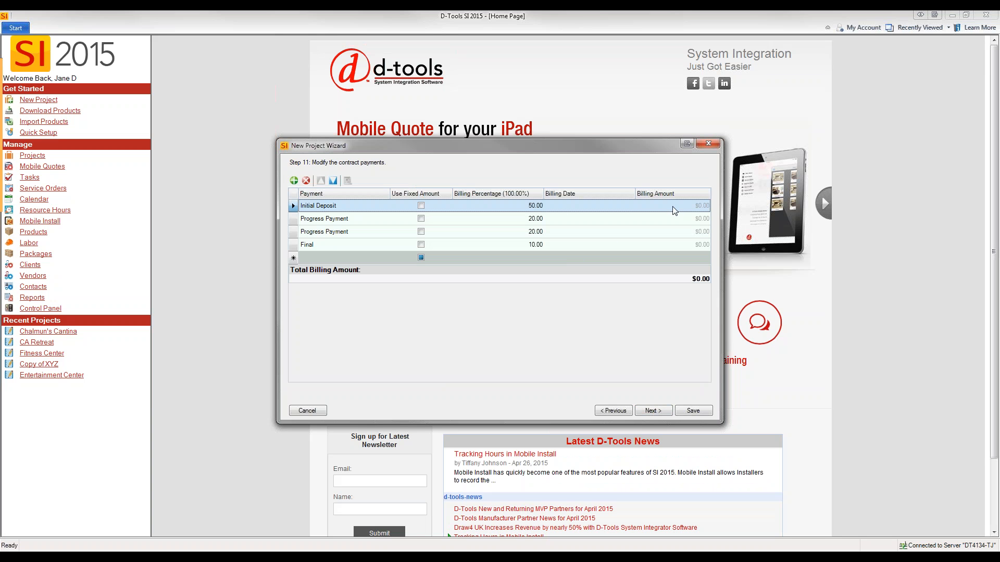
click(420, 205)
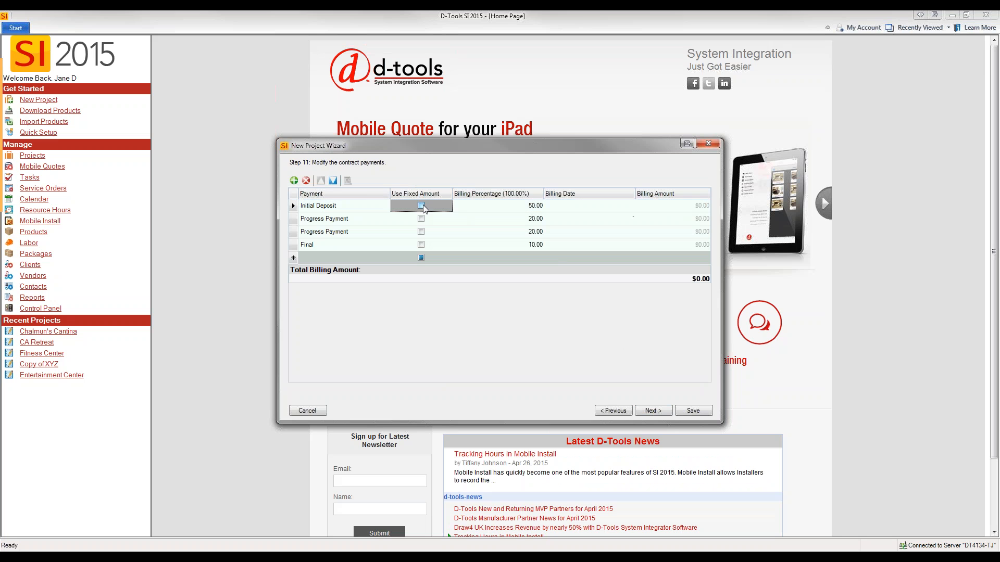
key(Tab)
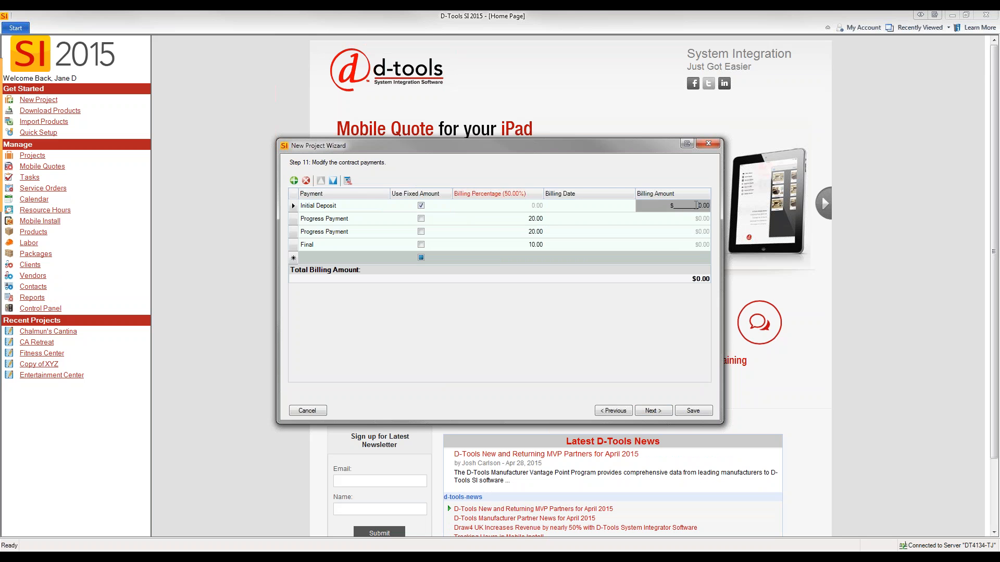
text(1000)
click(502, 225)
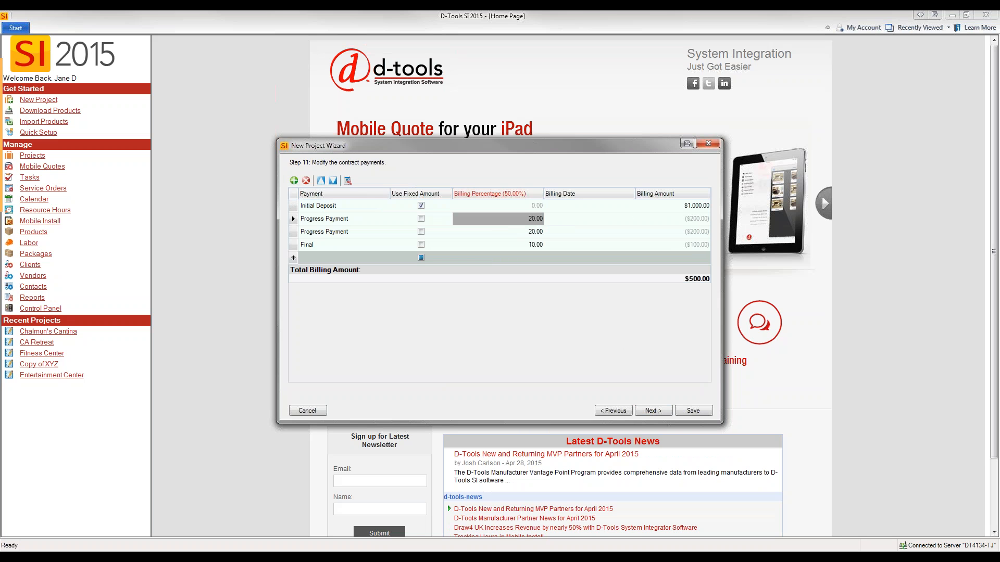
- Set the billing percentage of the second Progress Payment to 30 and of the Final payment to 50
click(522, 243)
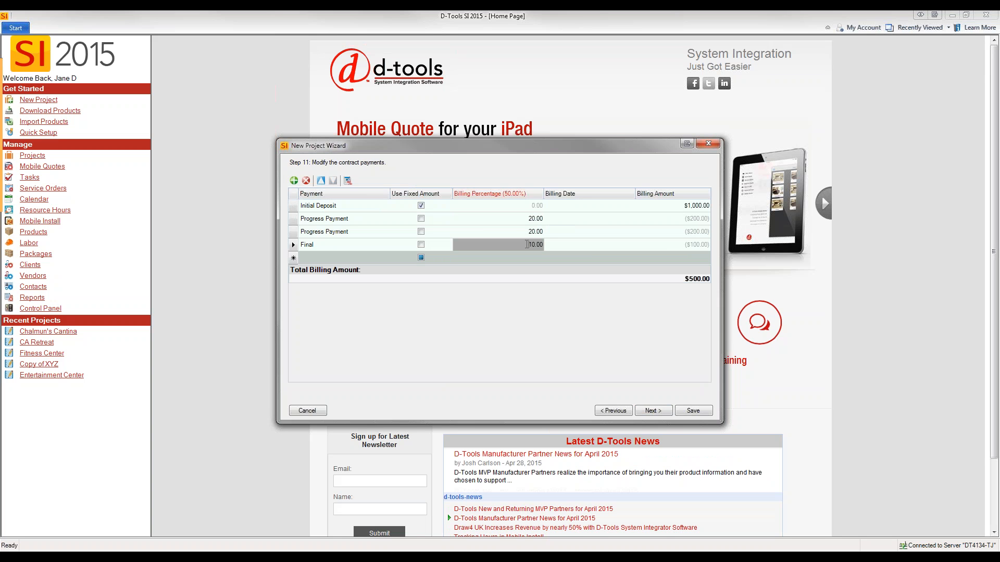
click(531, 232)
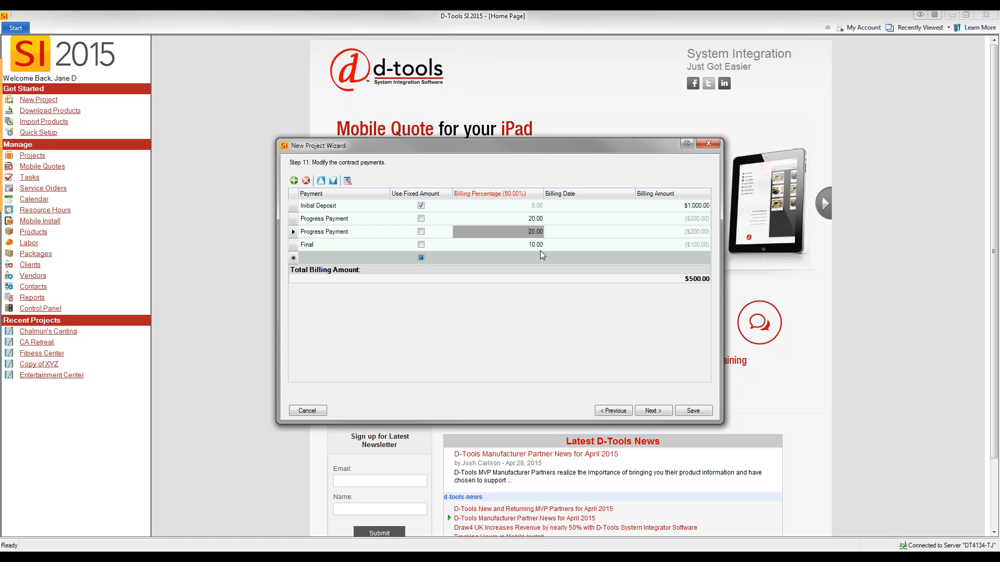
click(533, 234)
text(30.)
click(529, 244)
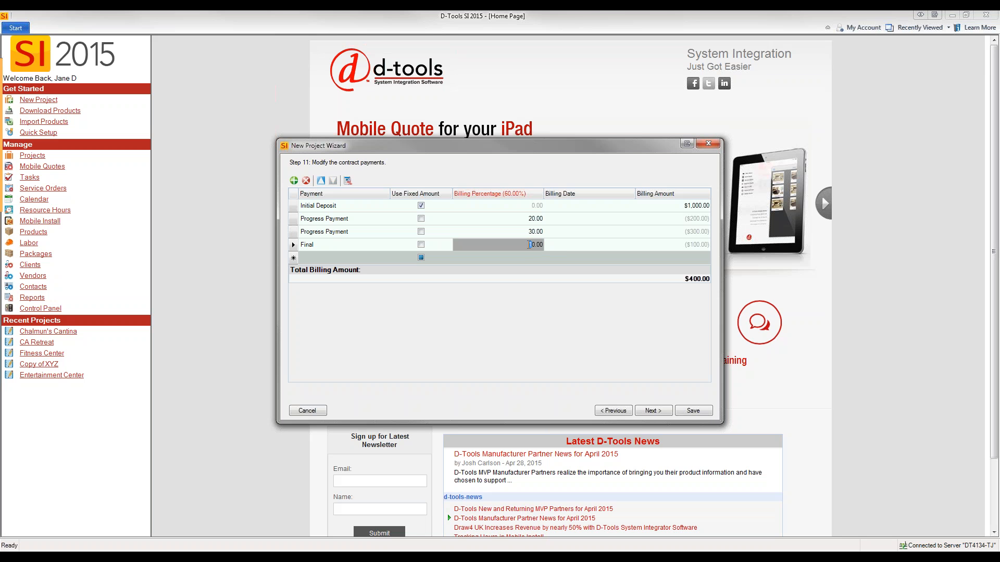
key(Up)
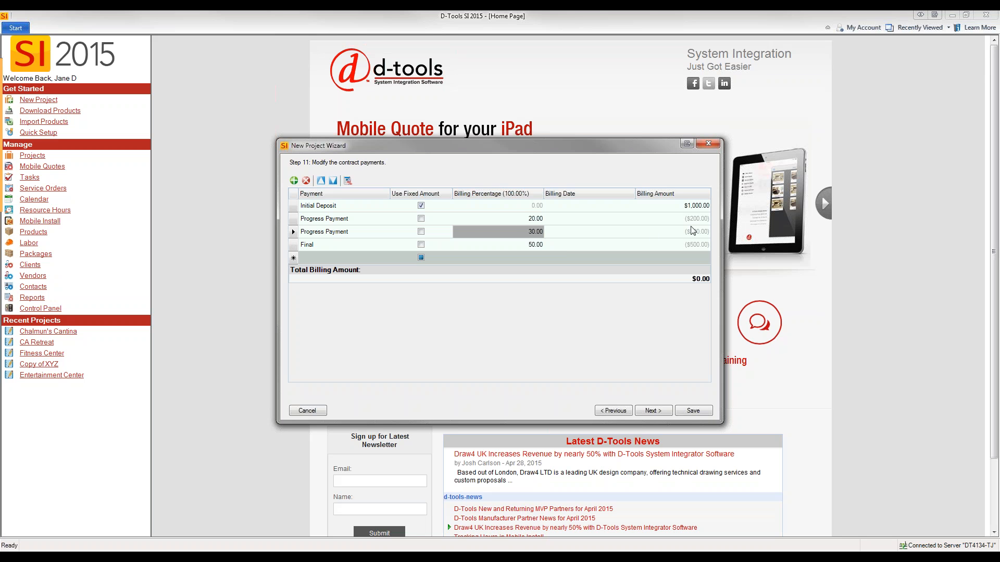
- Leave the billing dates of all contract payments empty and continue to the project custom fields
click(580, 209)
click(587, 220)
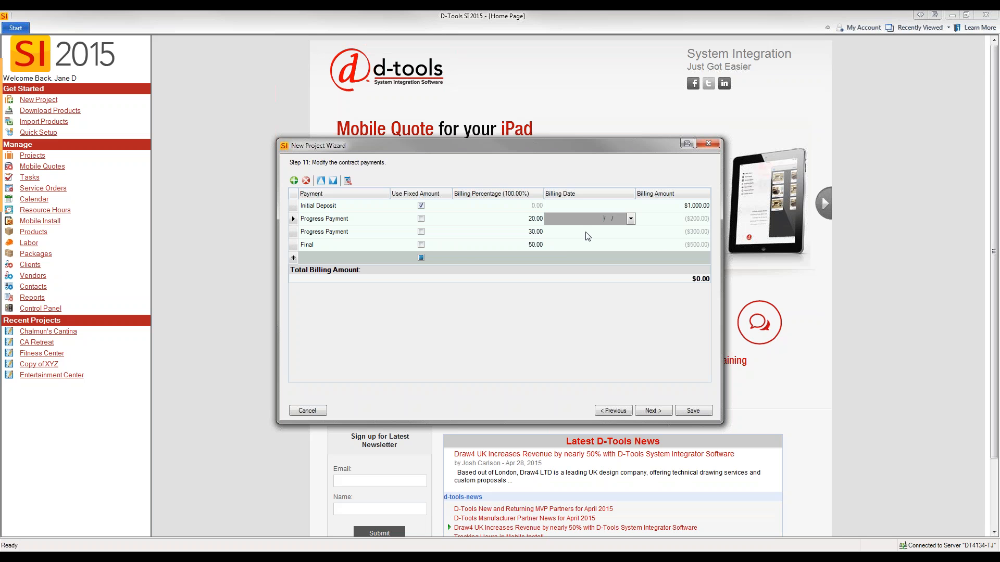
click(587, 233)
click(595, 247)
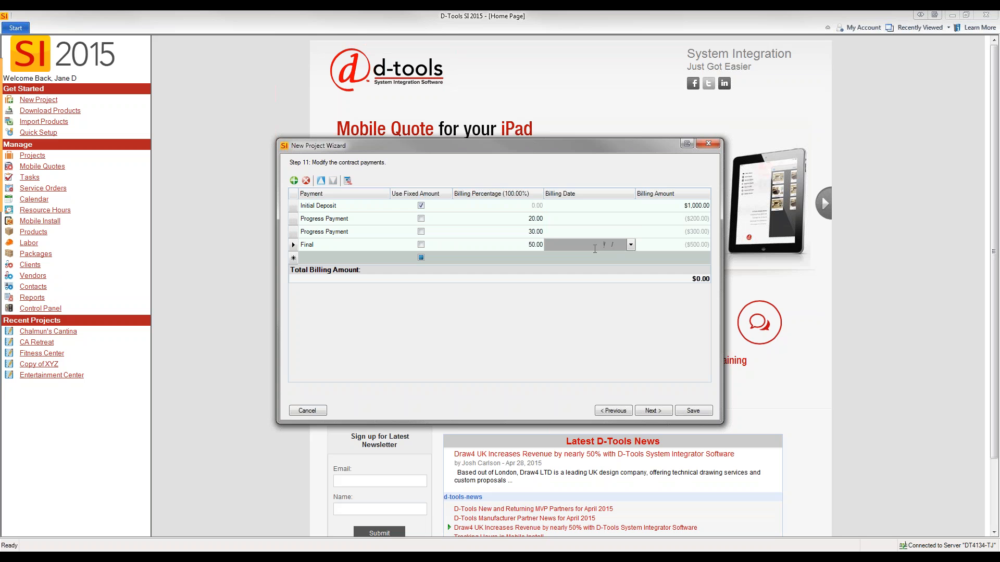
click(661, 411)
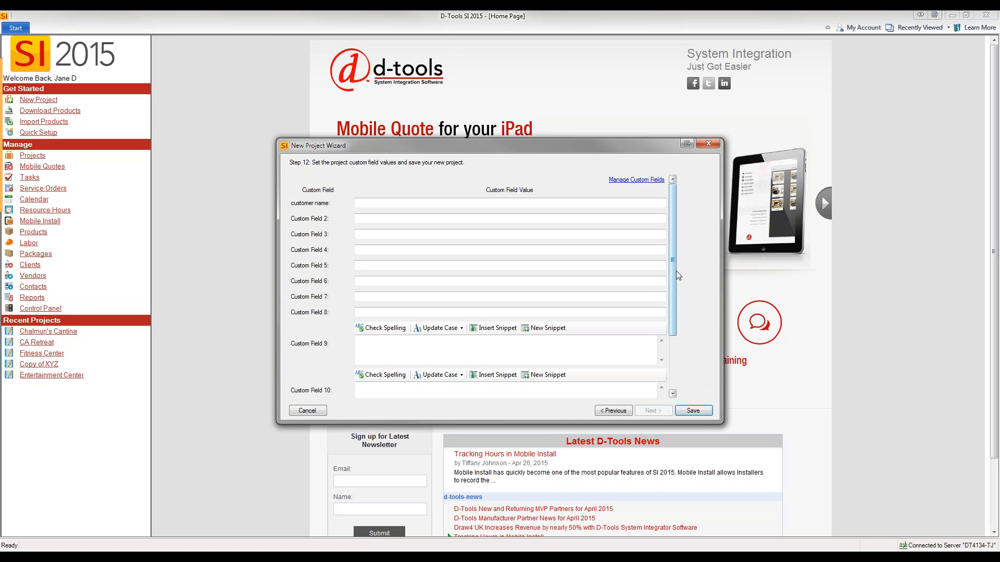
- Look through the project custom fields and their display names without entering or changing any values
drag(671, 279, 676, 194)
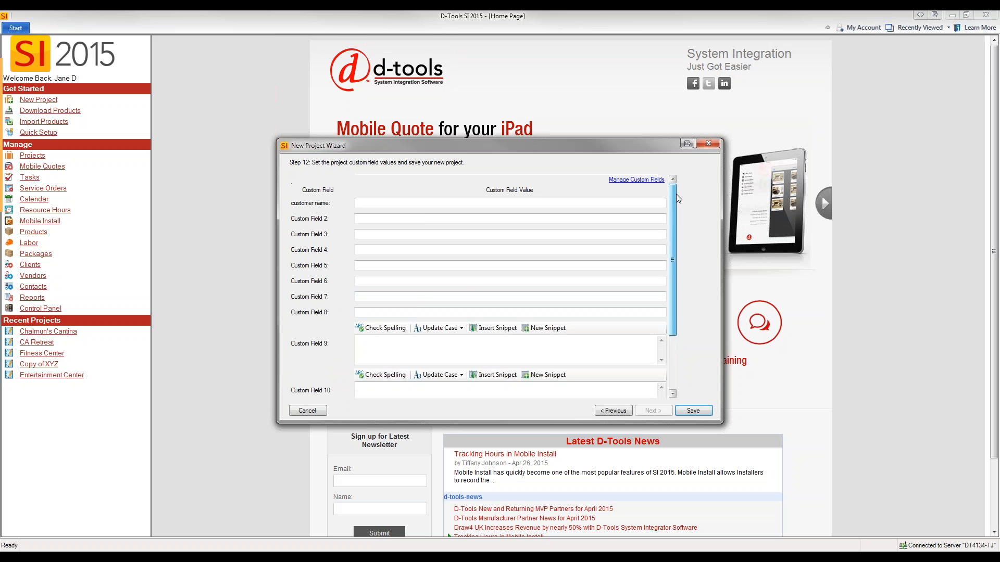
click(461, 218)
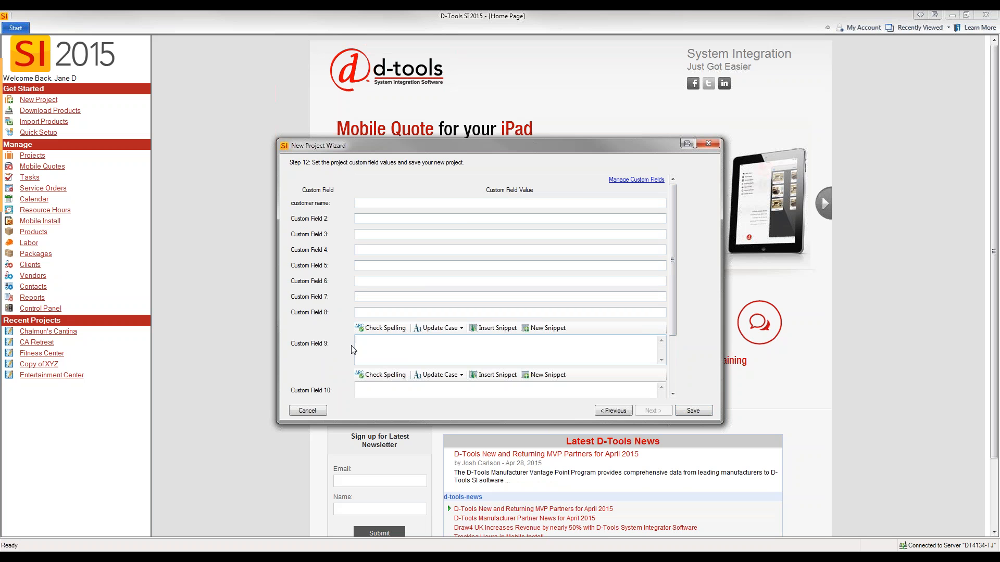
drag(672, 299, 677, 364)
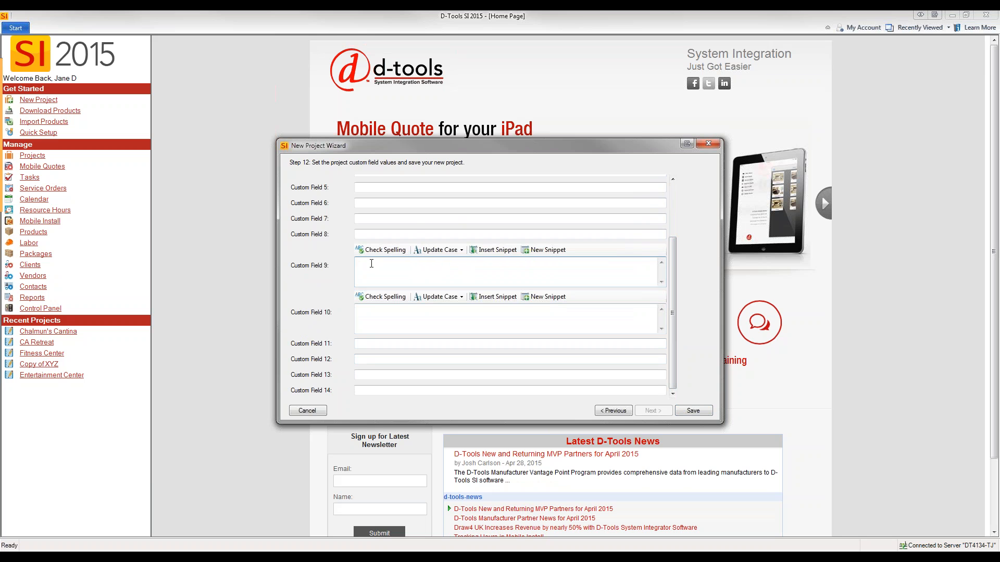
click(373, 322)
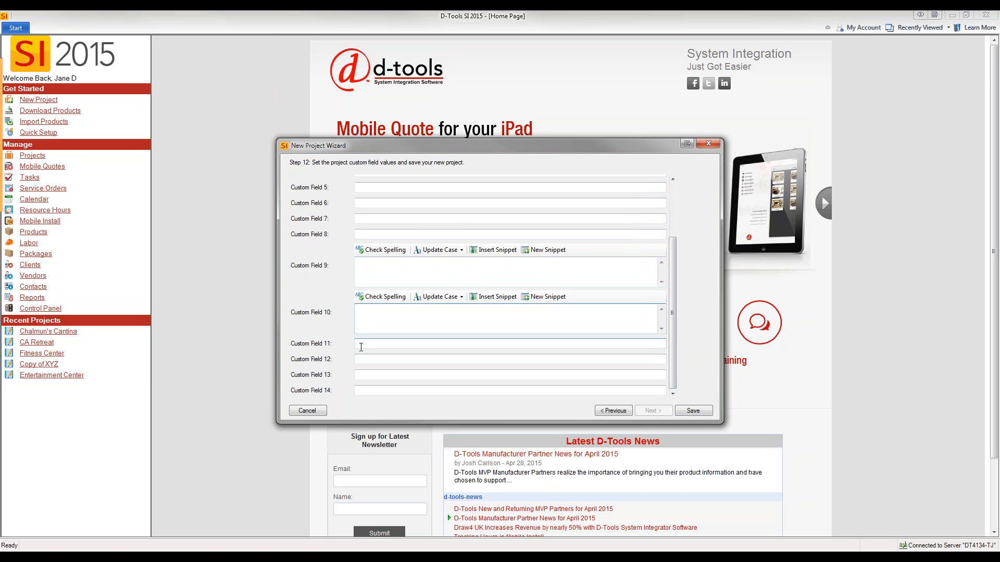
click(673, 193)
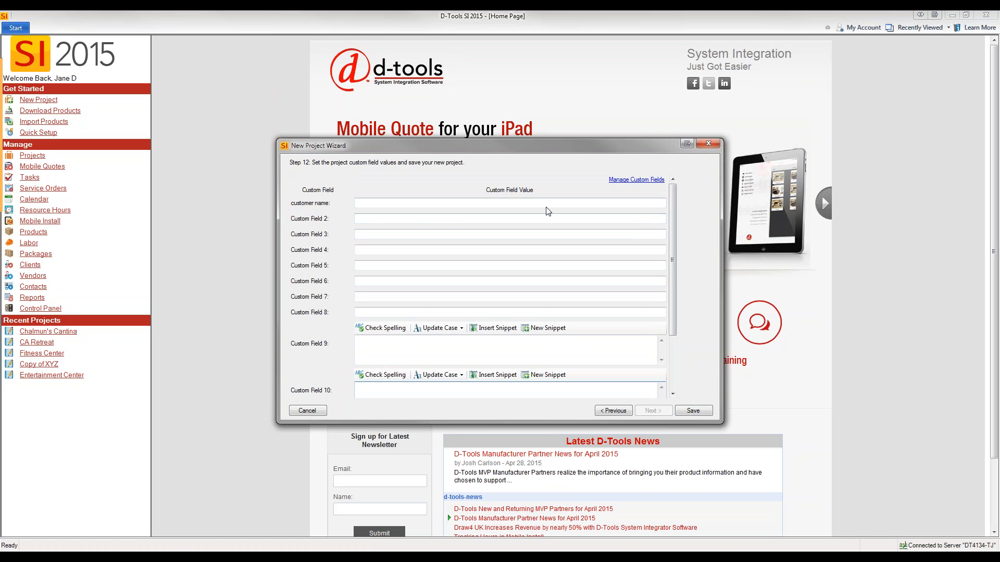
click(634, 182)
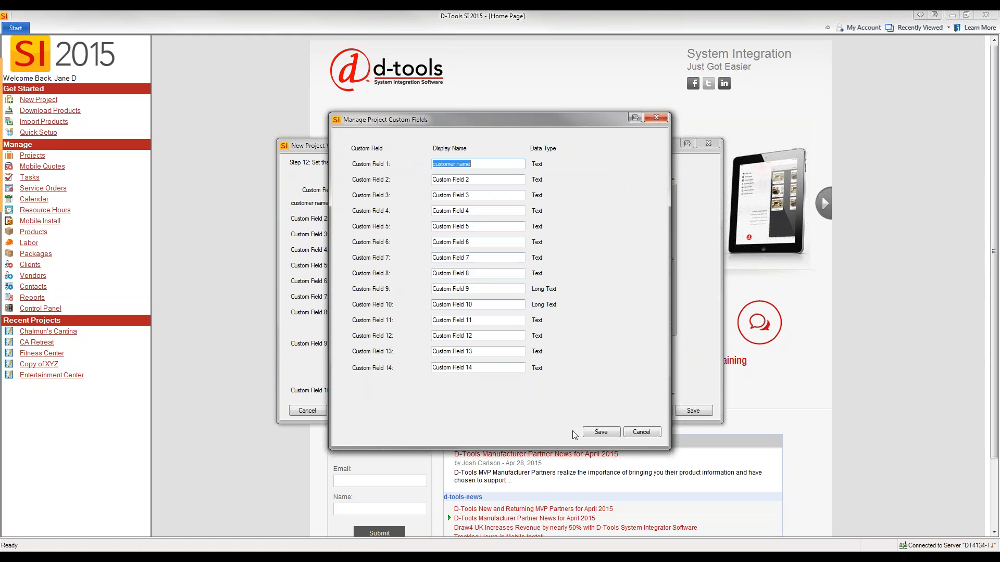
click(603, 433)
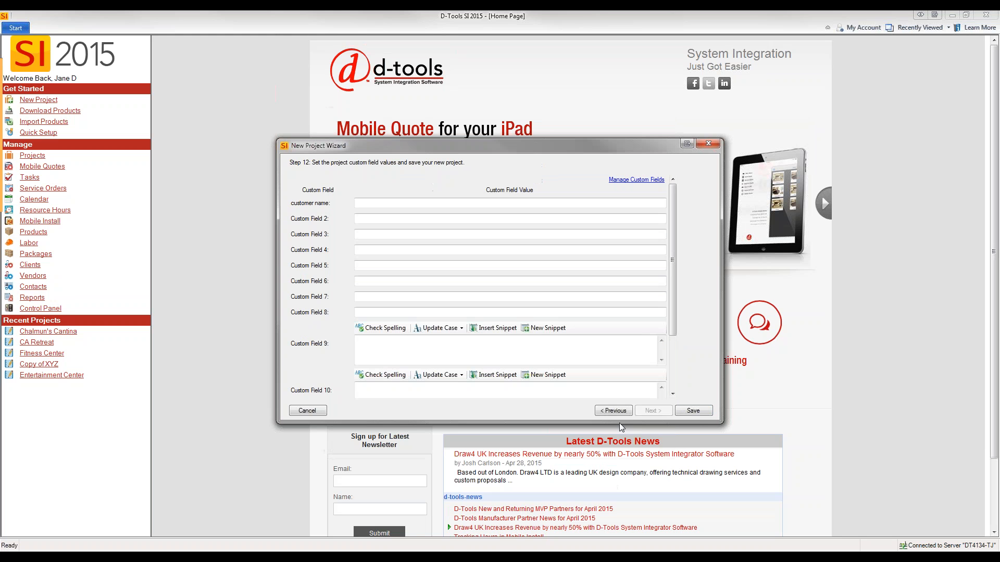
- Save the new project and maximize its project editor window
click(692, 411)
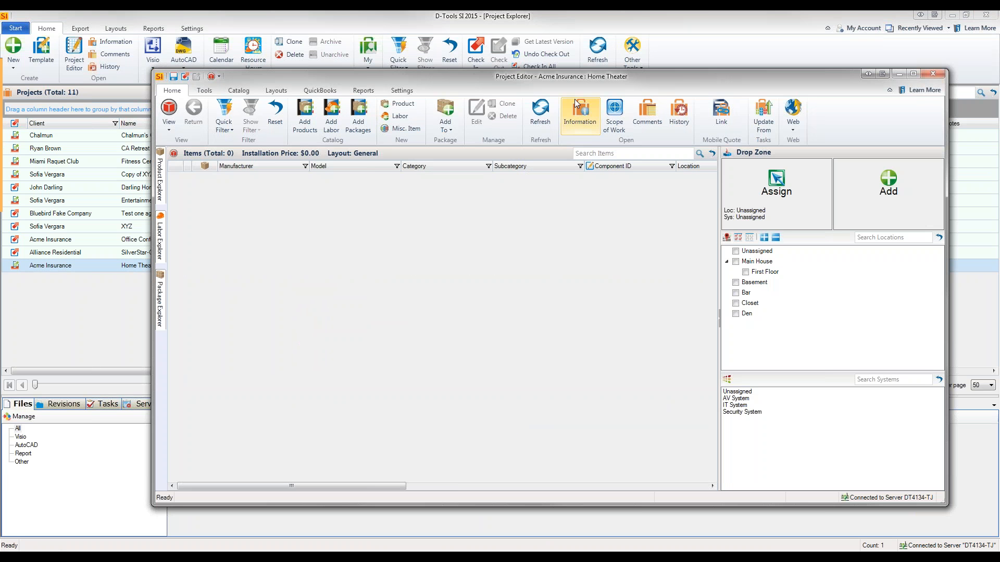
double_click(567, 80)
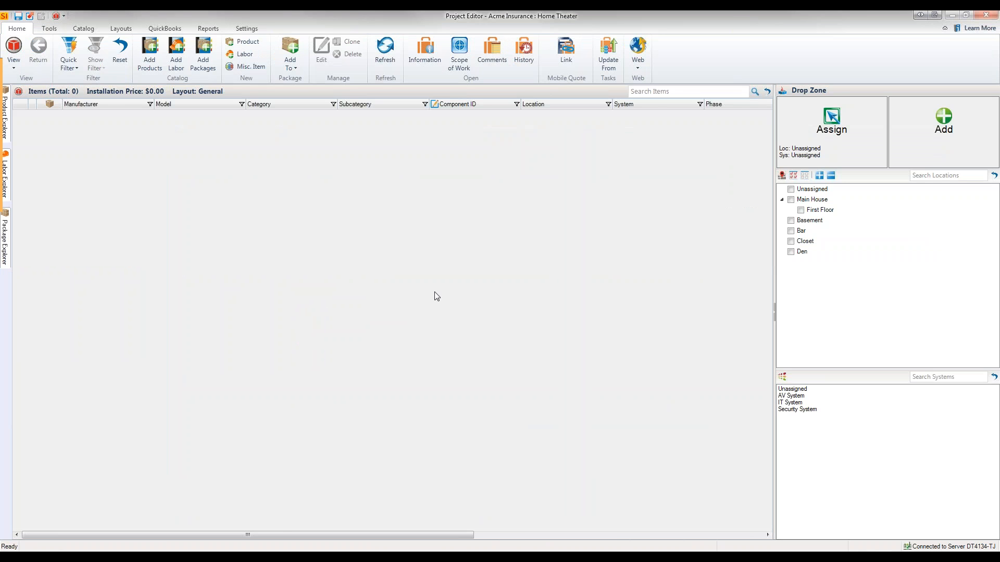
mouse_move(44, 21)
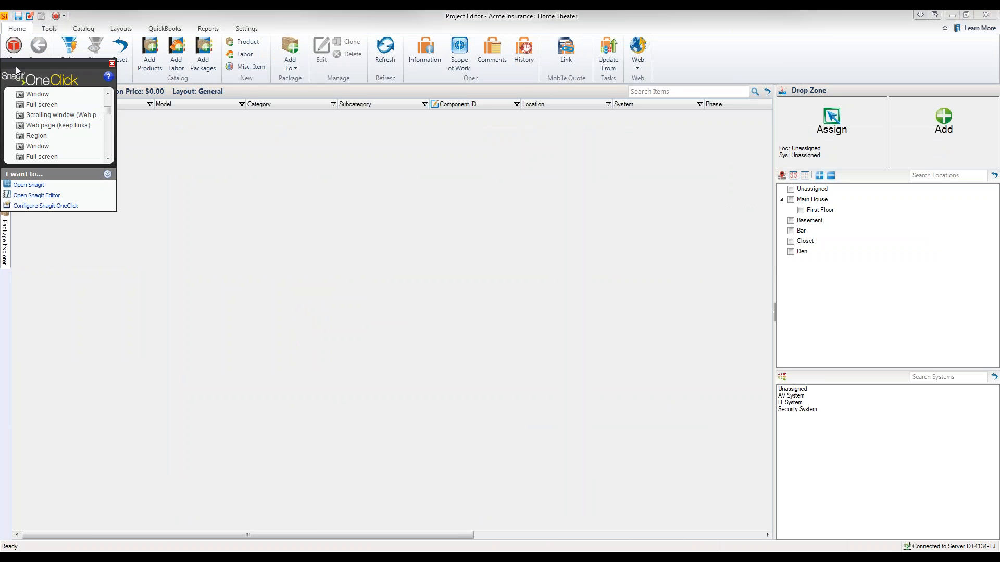
drag(17, 70, 907, 84)
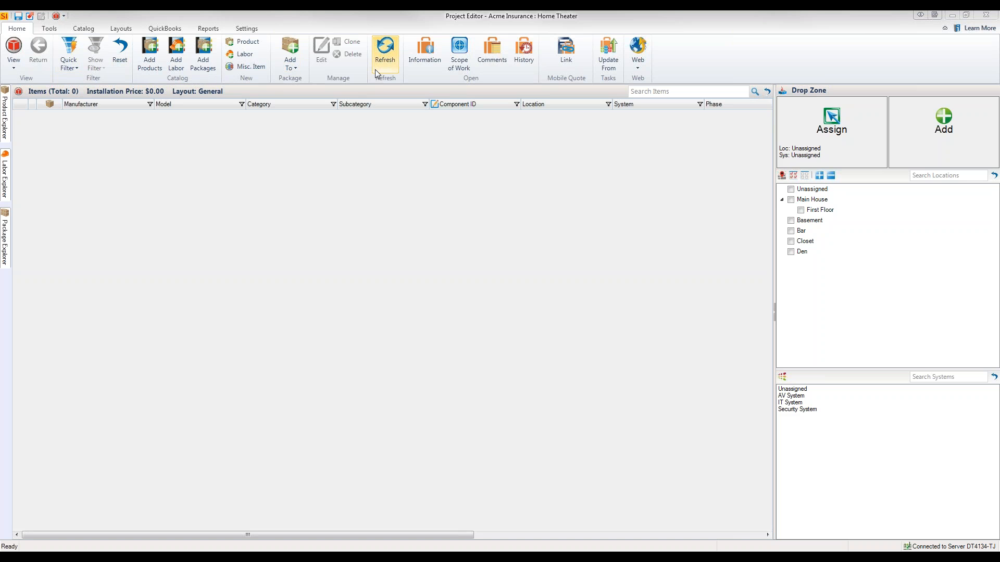
- Review the project information, including addresses, resources, additional contacts, notes and custom fields, and close it without changes
click(426, 59)
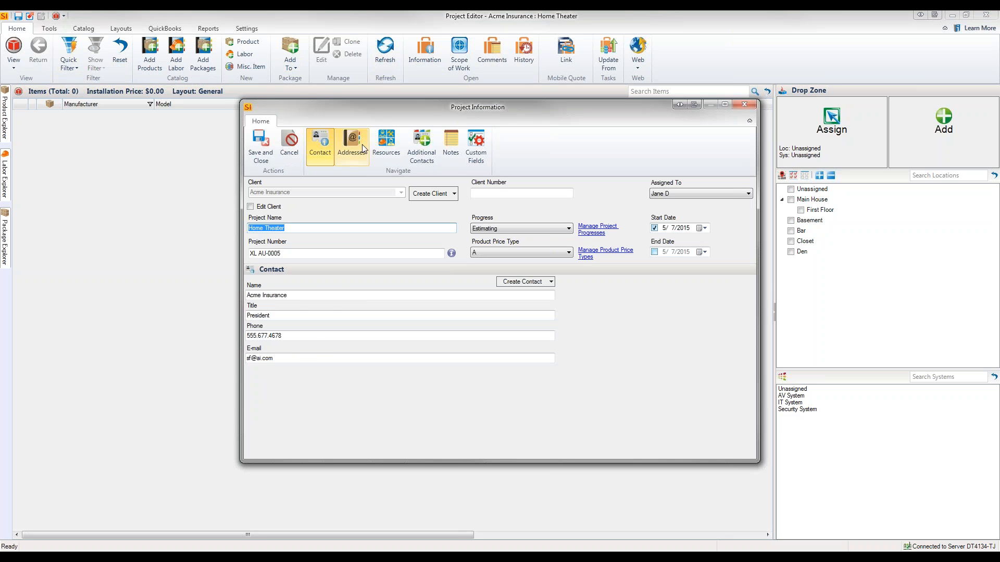
click(362, 145)
click(385, 140)
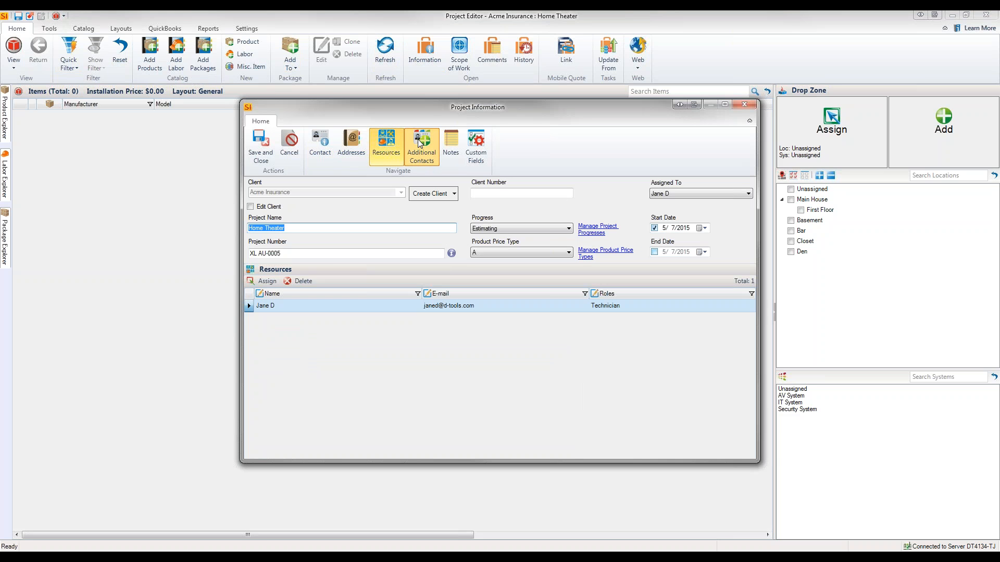
click(417, 139)
click(448, 142)
click(475, 146)
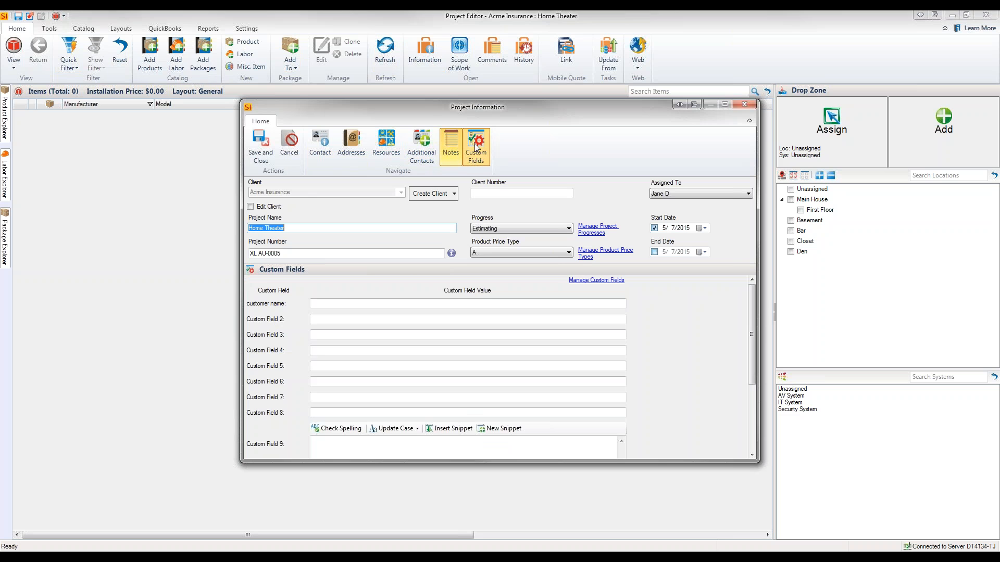
click(746, 105)
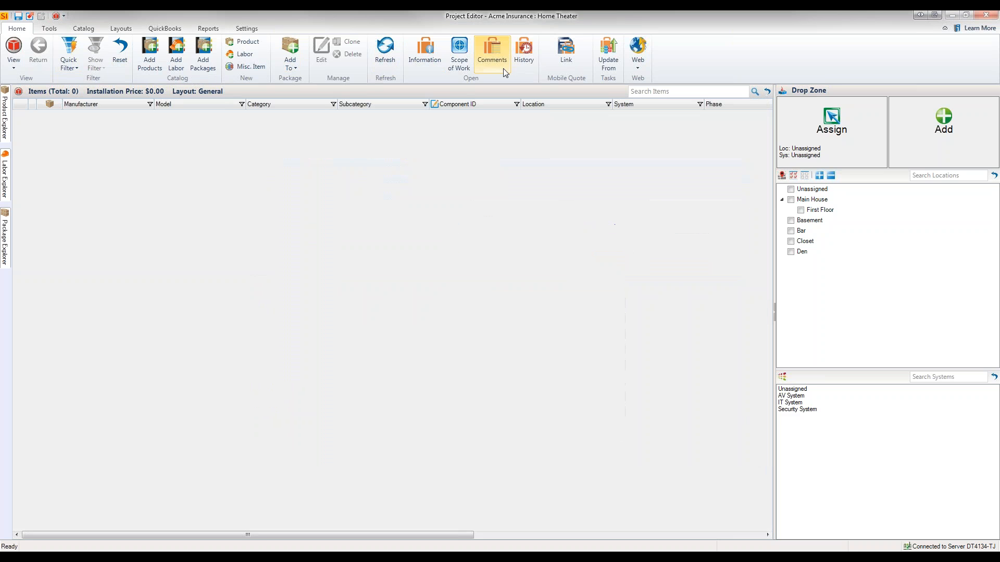
- View the project's scope of work and its comments, closing both without changes
click(464, 64)
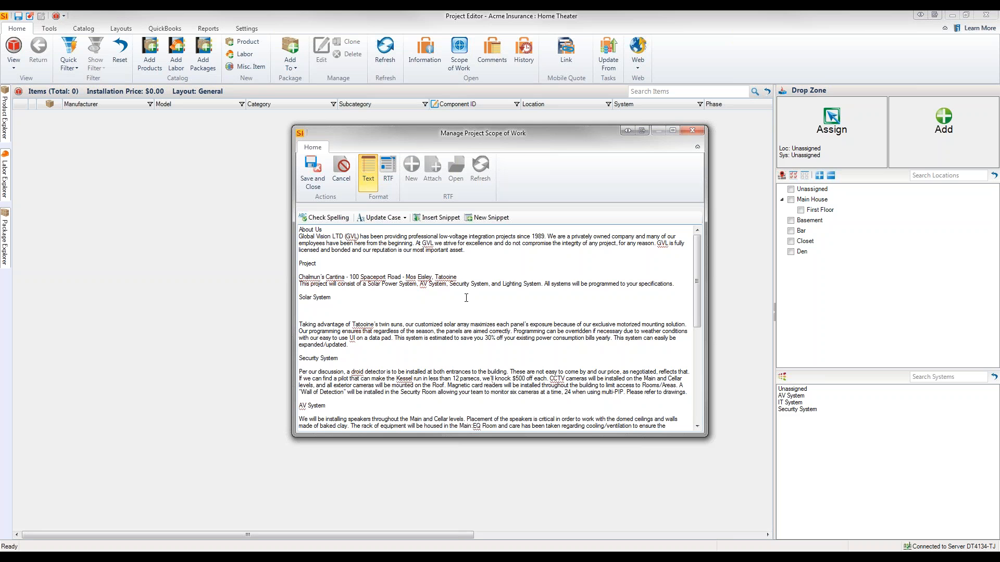
click(693, 130)
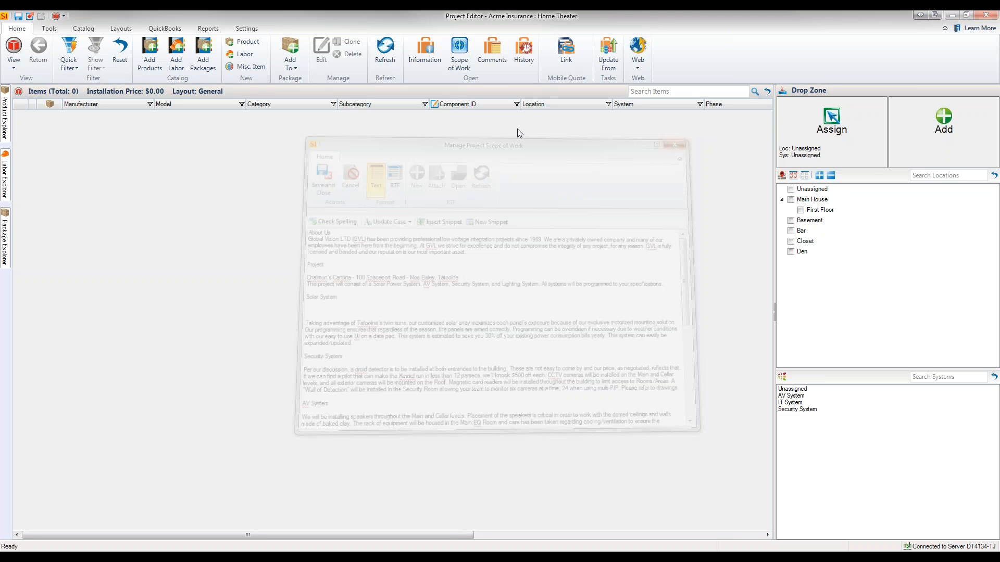
click(495, 65)
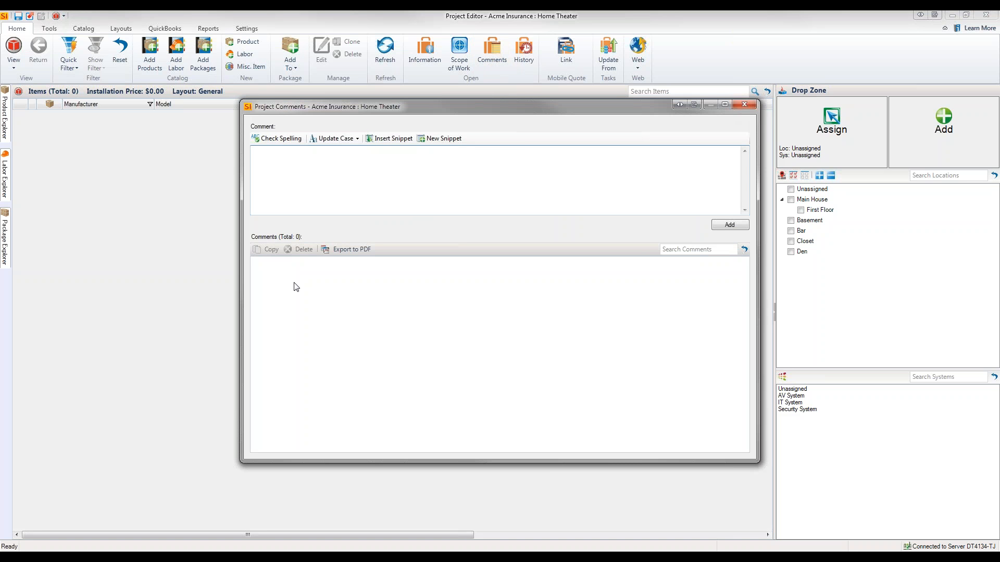
click(745, 107)
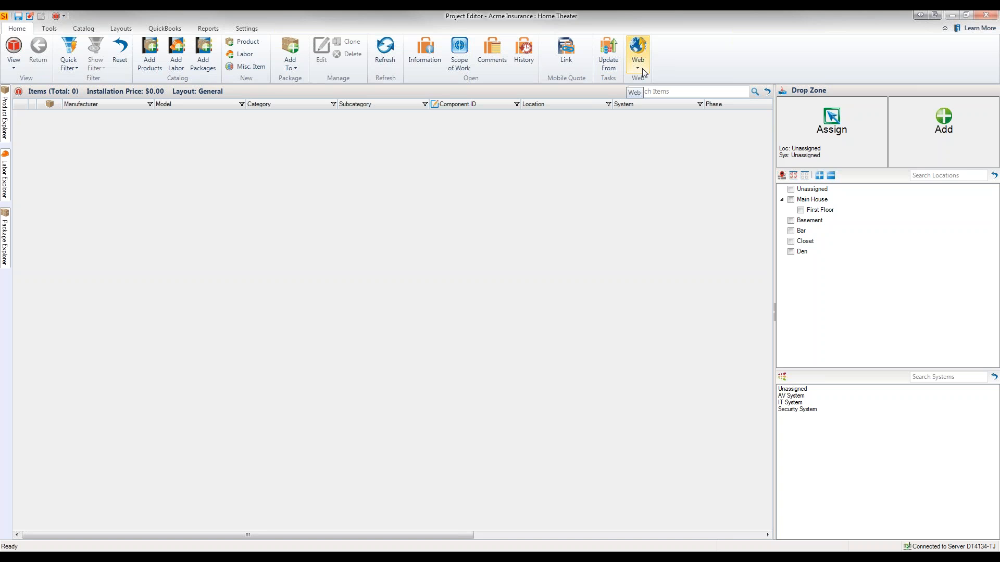
- Examine the project editor's tools, catalog, layout, QuickBooks, report and settings commands without running any of them
click(49, 28)
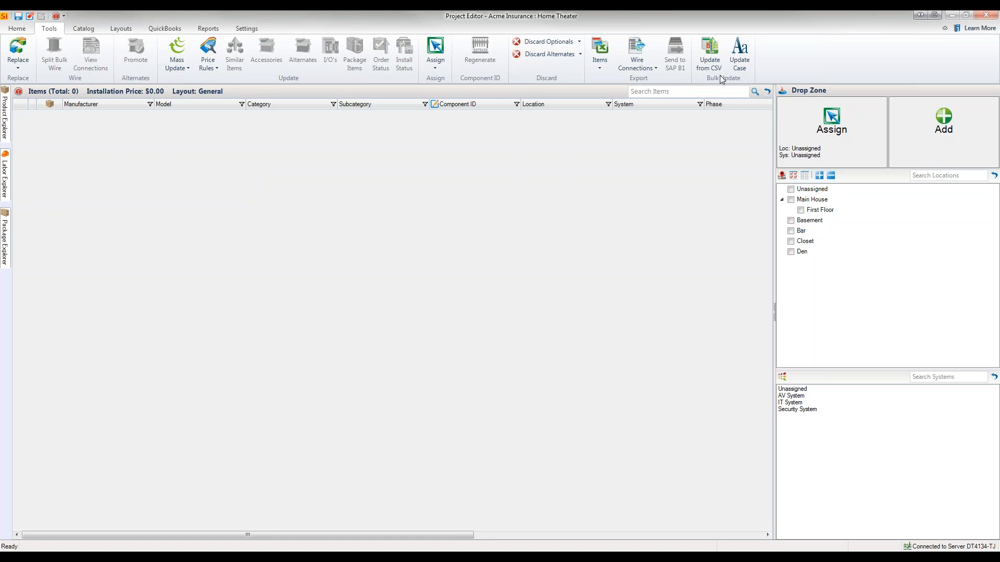
click(87, 30)
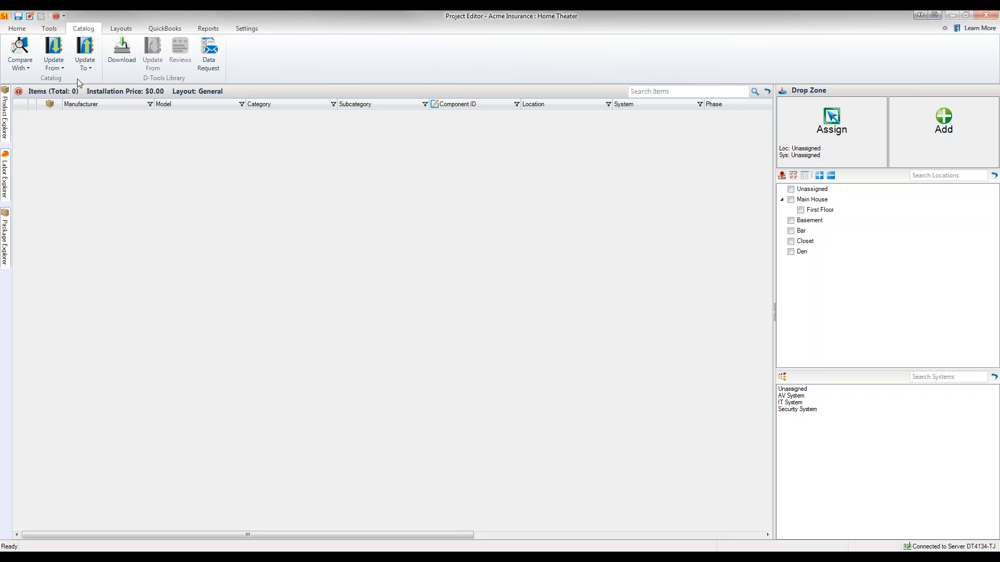
click(124, 30)
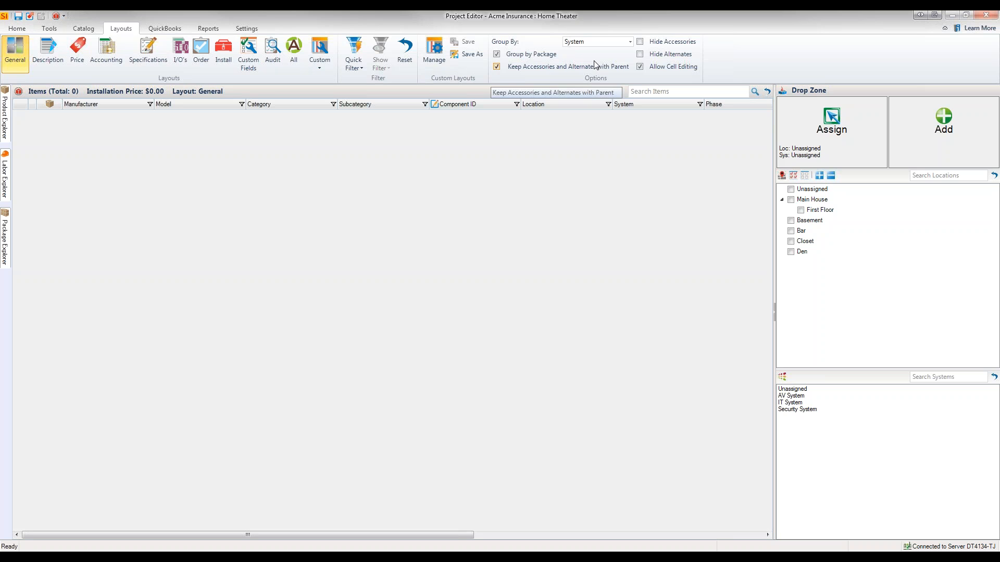
click(154, 30)
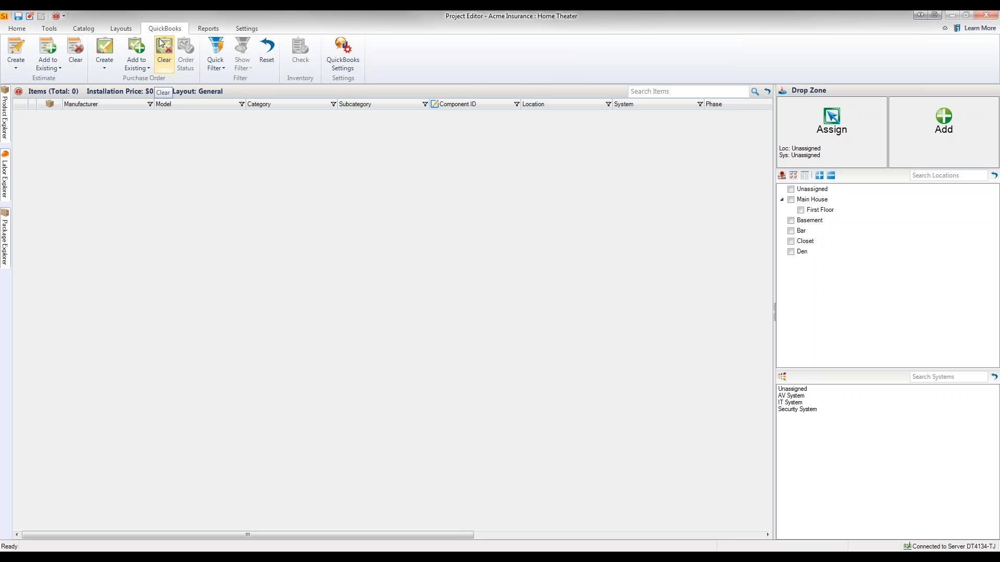
click(214, 29)
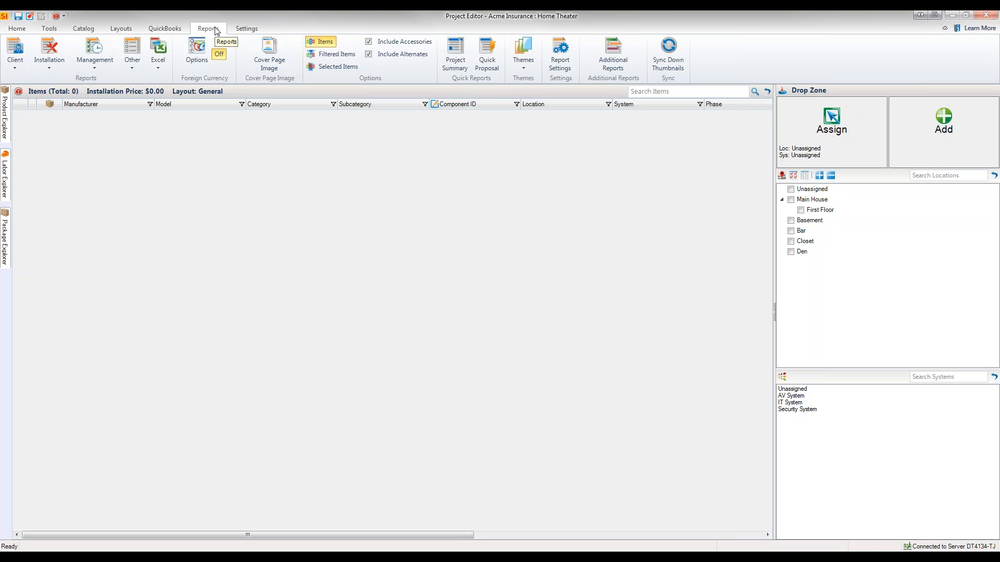
click(253, 30)
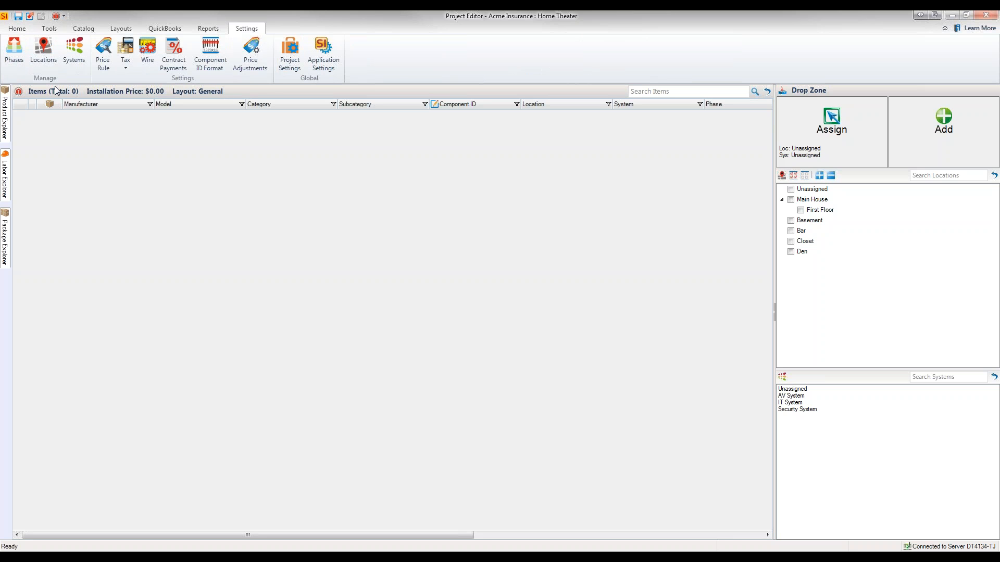
- Start adding products from the catalog and search the product list for "display"
click(20, 29)
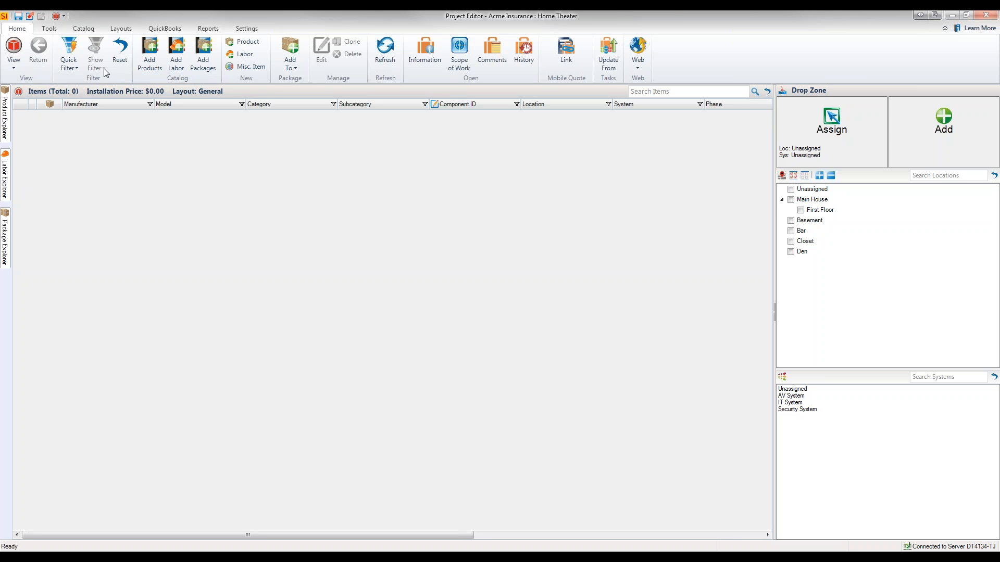
click(149, 50)
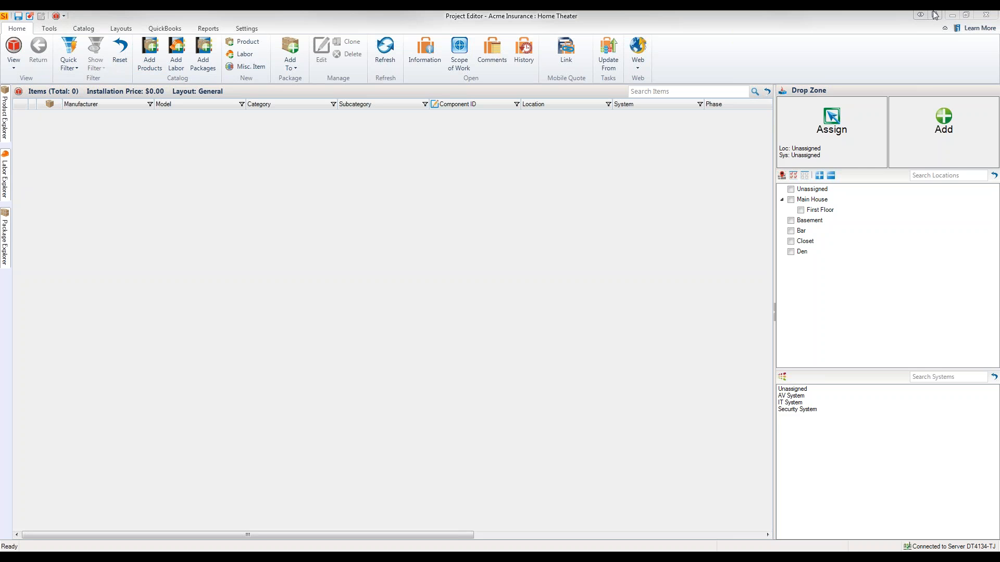
drag(806, 141, 458, 103)
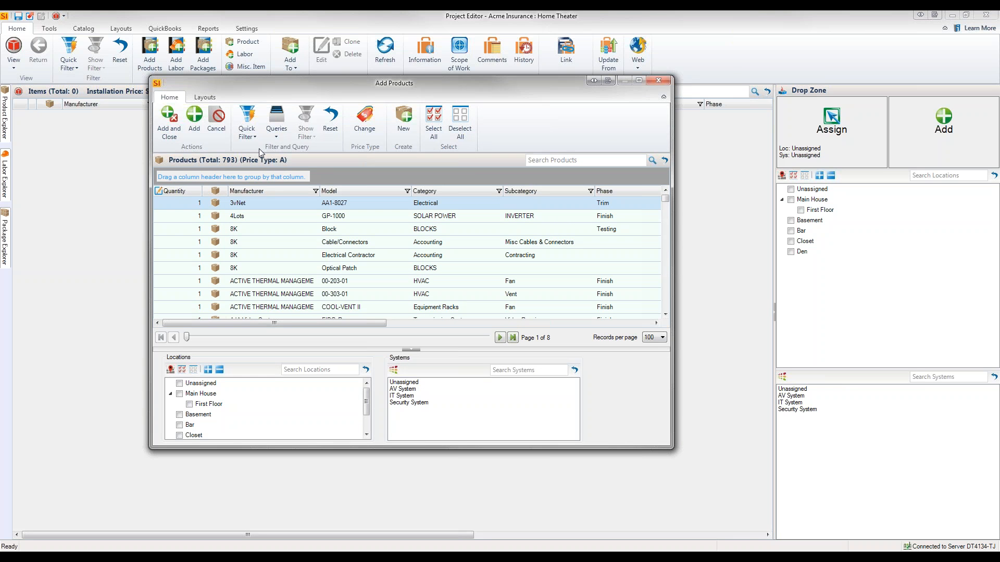
click(572, 161)
text(display)
key(Return)
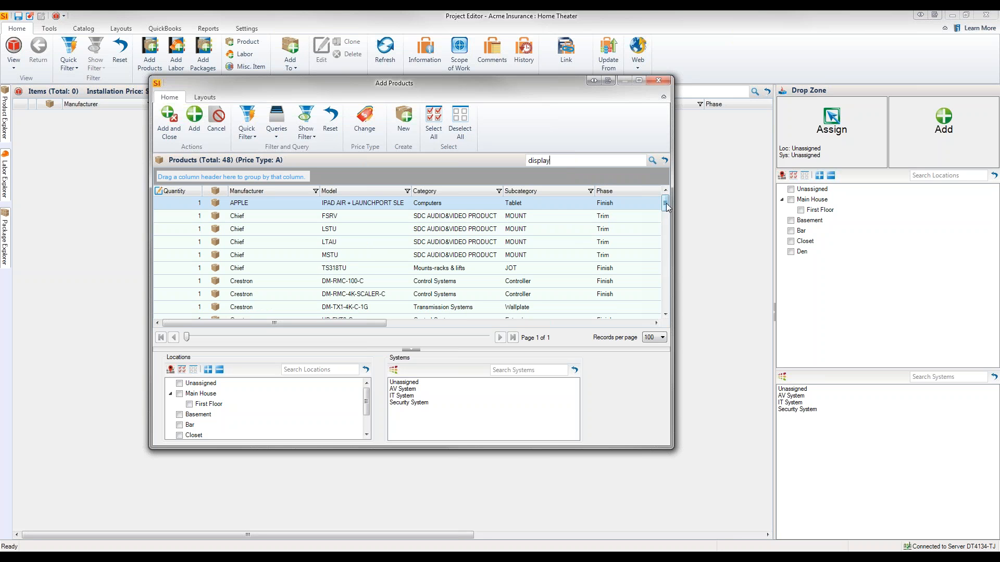
- Add the EIKI LC-SXG400 LCD projector to the Den location and AV System, closing the product selection
scroll(665, 219, down, 2)
drag(667, 220, 667, 223)
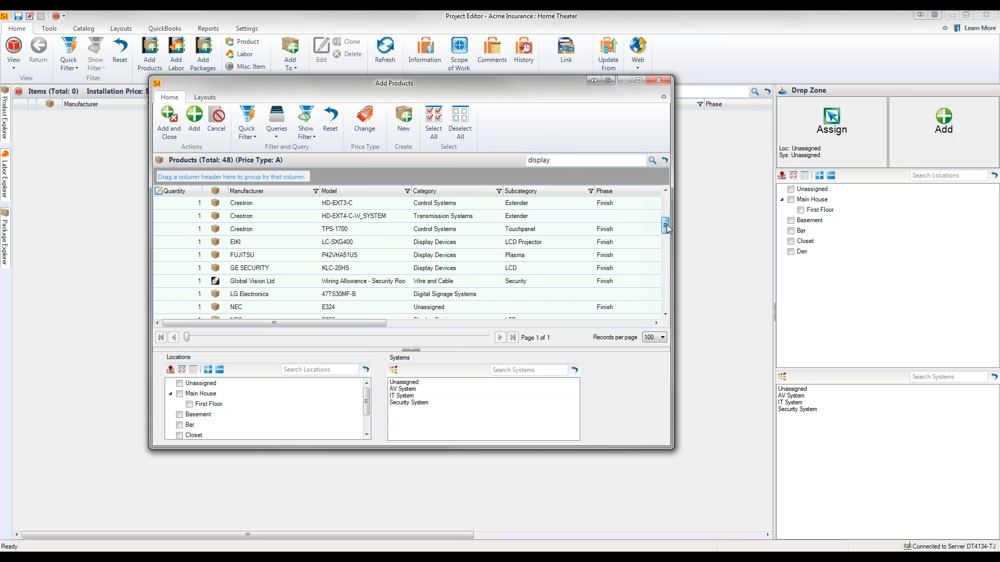
click(435, 243)
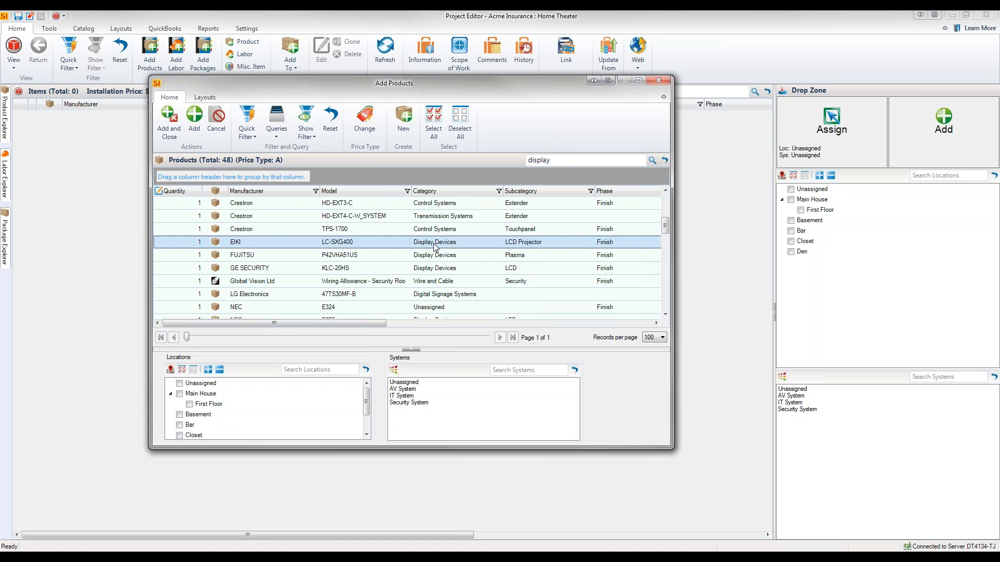
click(368, 430)
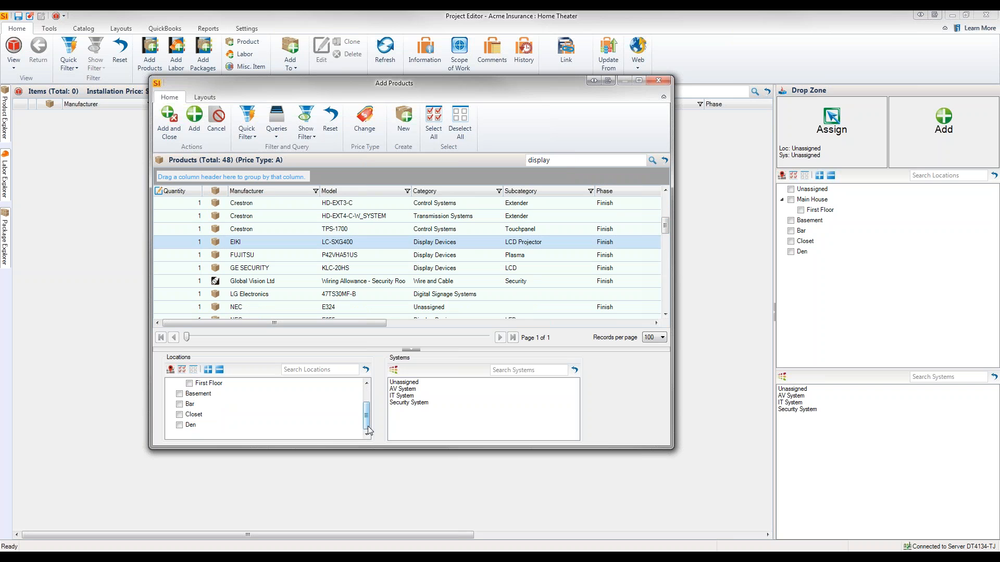
click(179, 425)
click(405, 389)
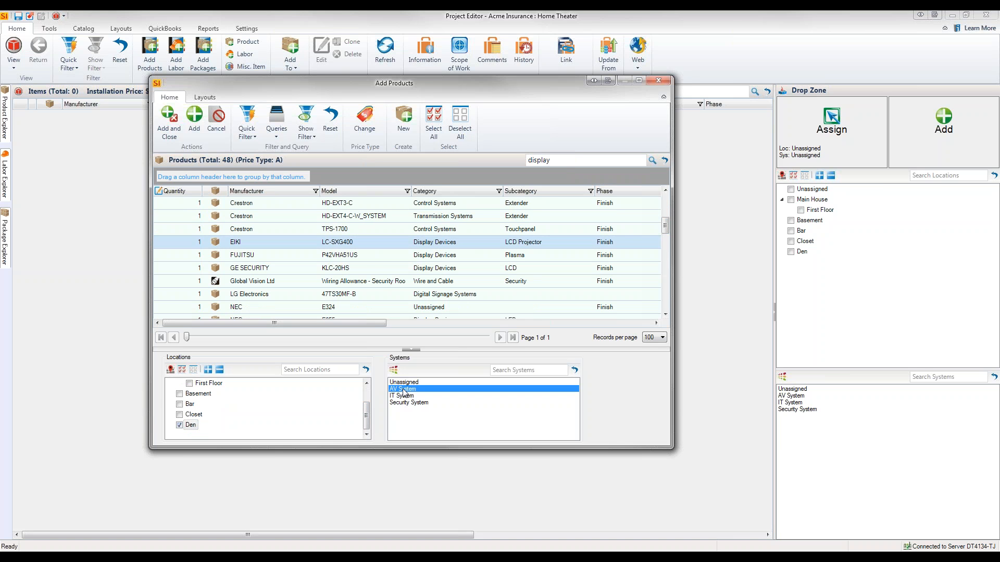
click(171, 130)
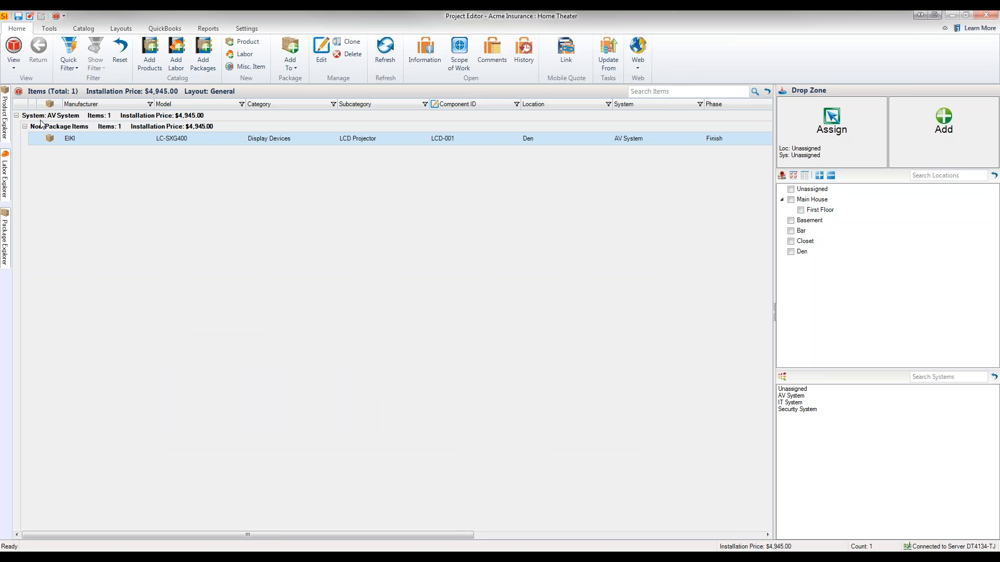
- Group the project items by Location
click(120, 29)
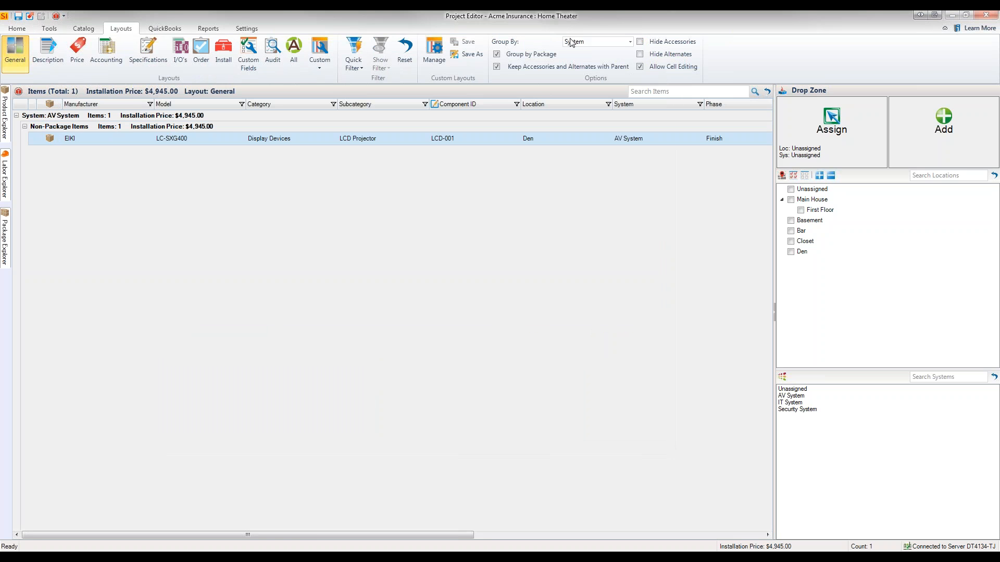
click(629, 41)
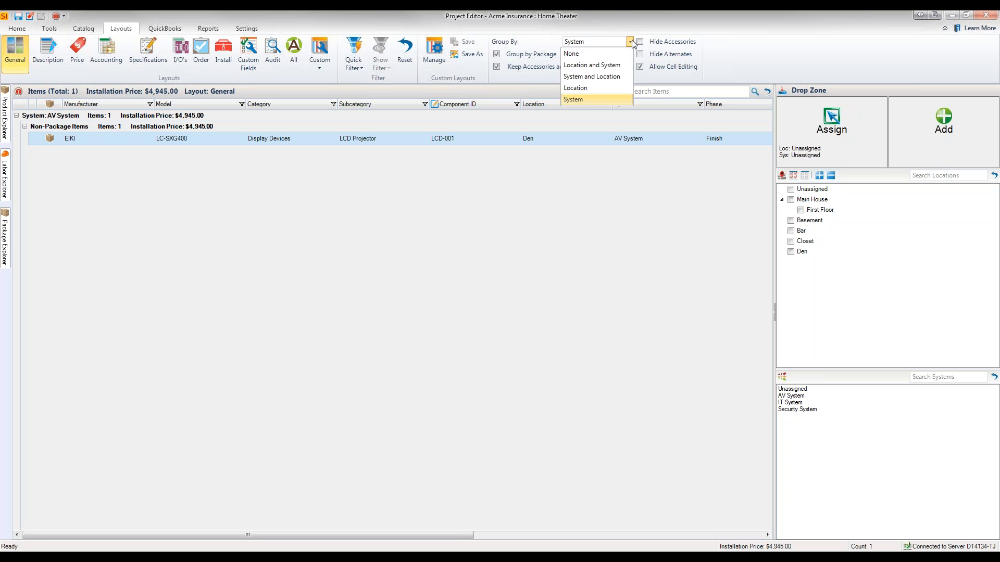
click(582, 89)
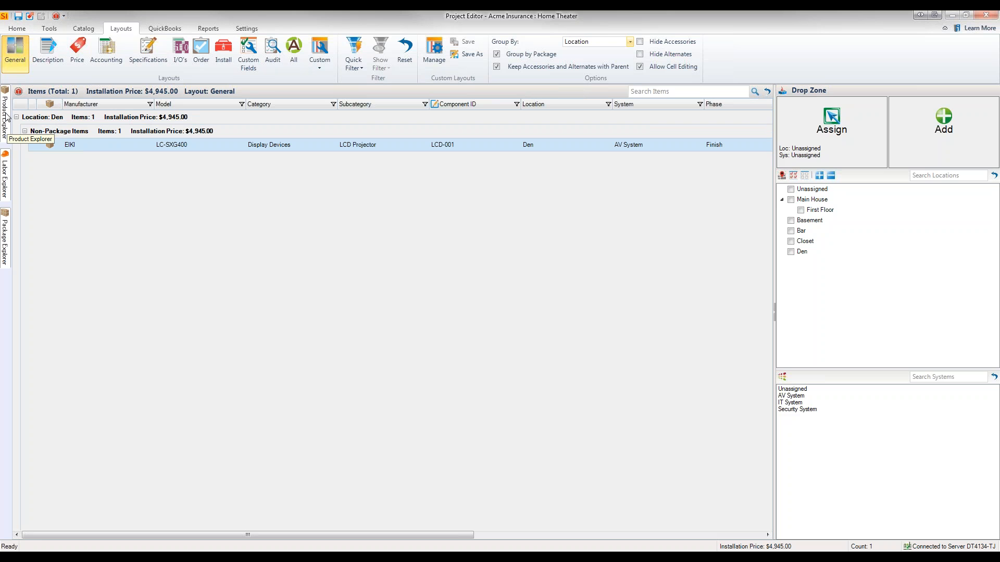
- Search the Product Explorer for "display" and widen it to show the category, subcategory and phase columns
mouse_move(4, 117)
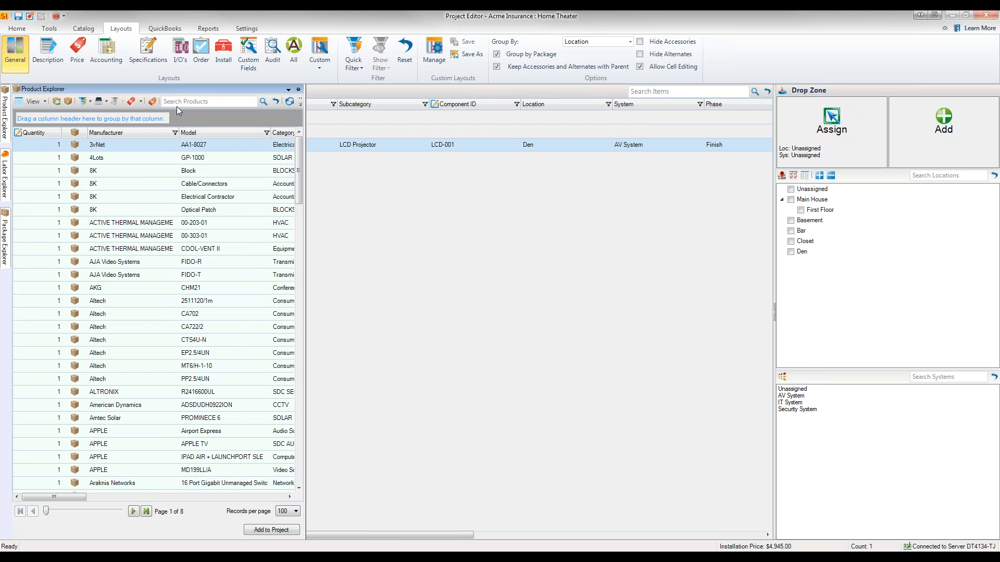
click(196, 103)
text(display)
key(Return)
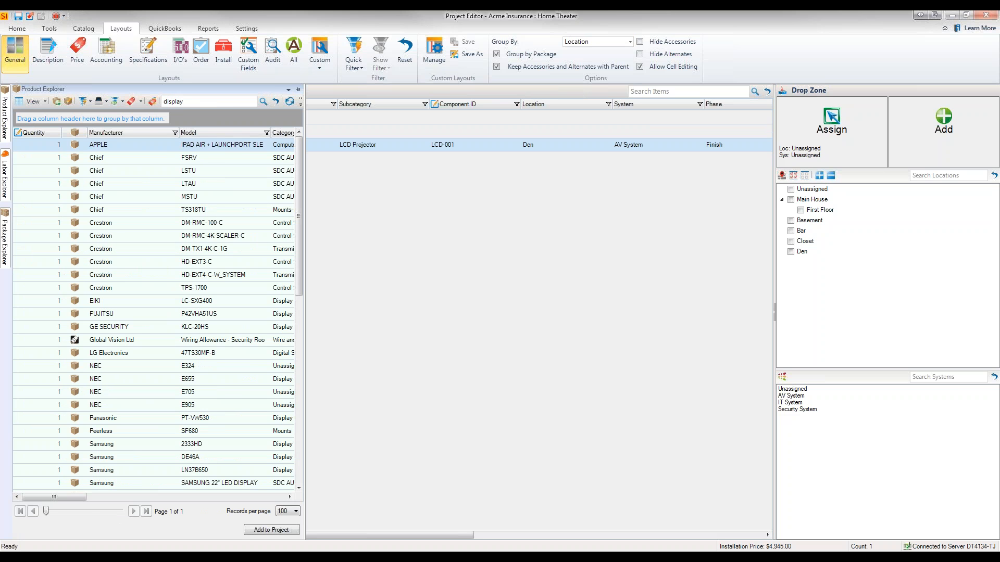
click(83, 499)
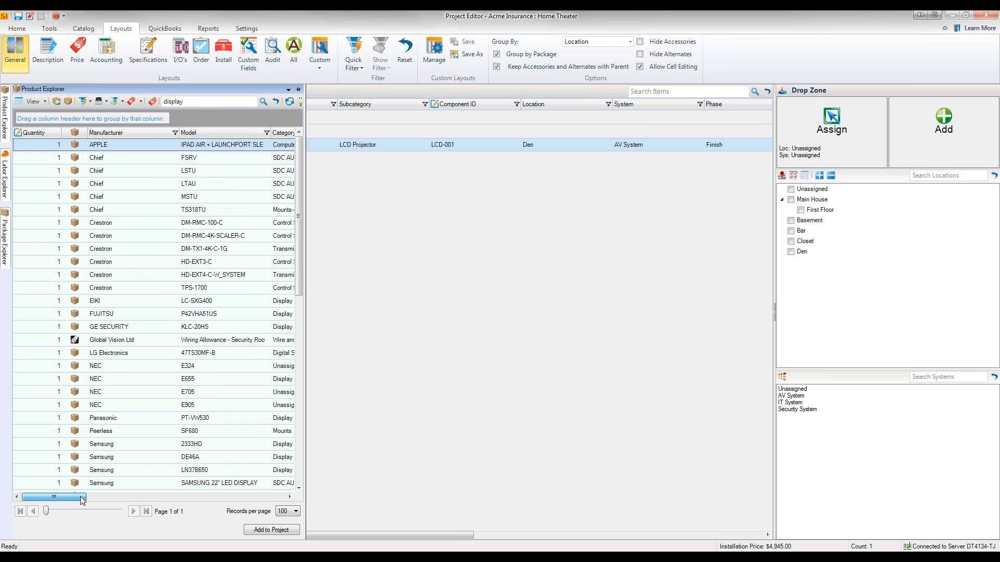
drag(307, 442, 535, 445)
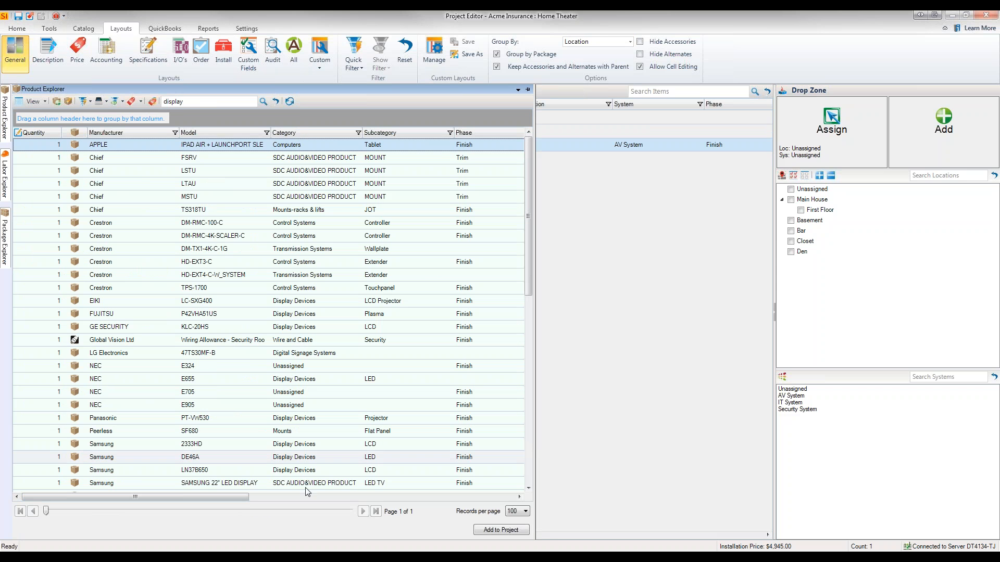
drag(142, 498, 116, 498)
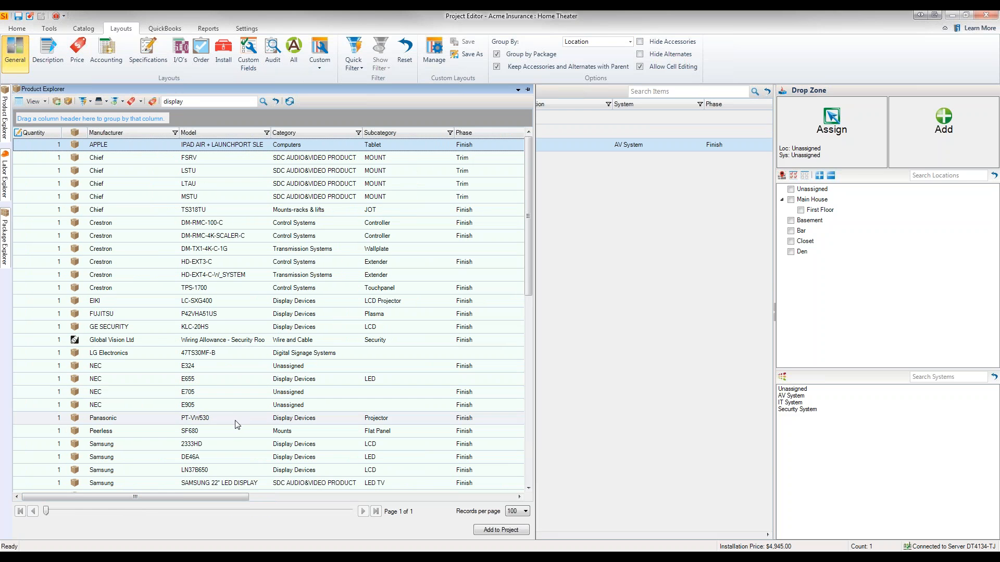
- Add another EIKI LC-SXG400 from the Product Explorer to the project, assigned to the Den location and AV System
click(216, 417)
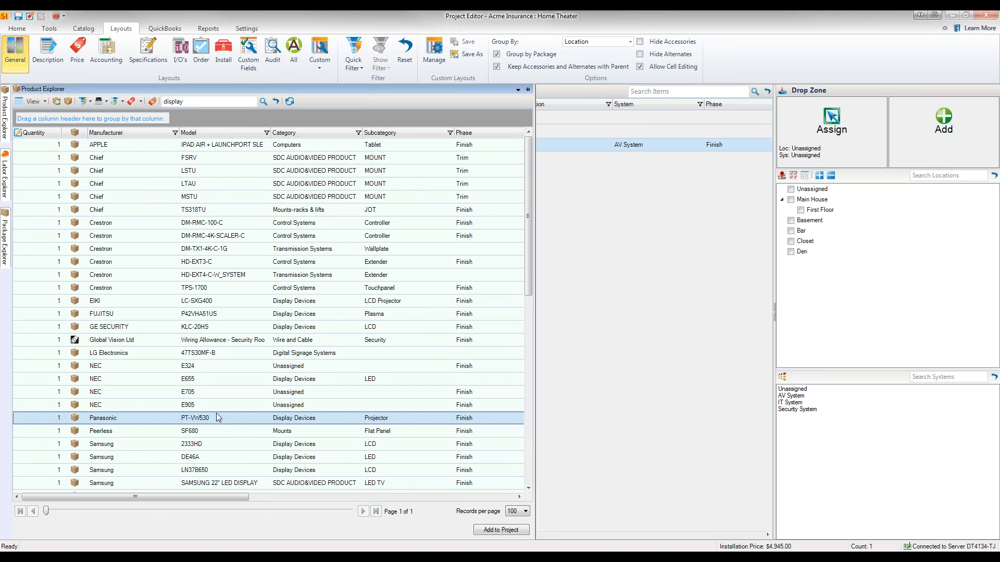
click(136, 309)
click(139, 304)
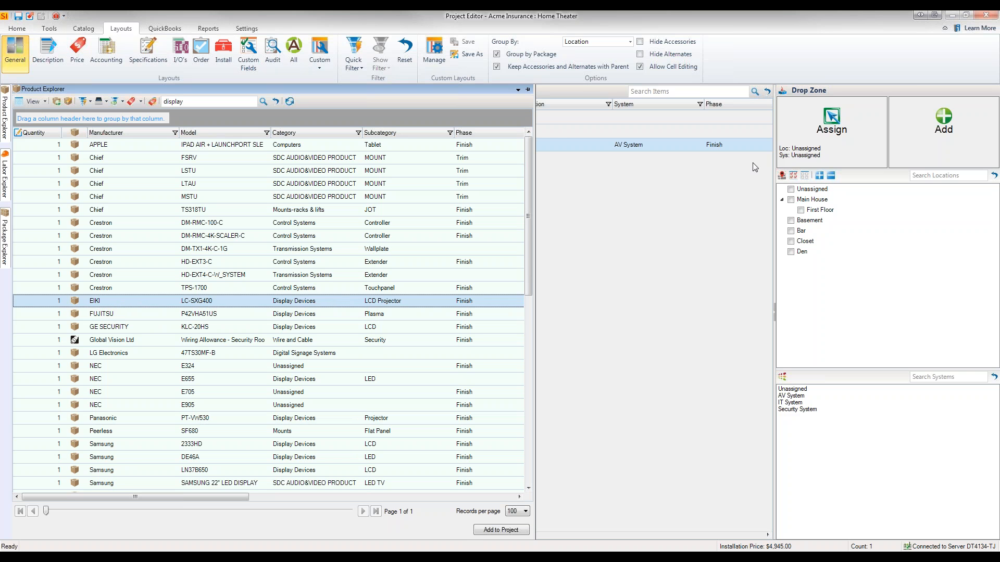
click(791, 252)
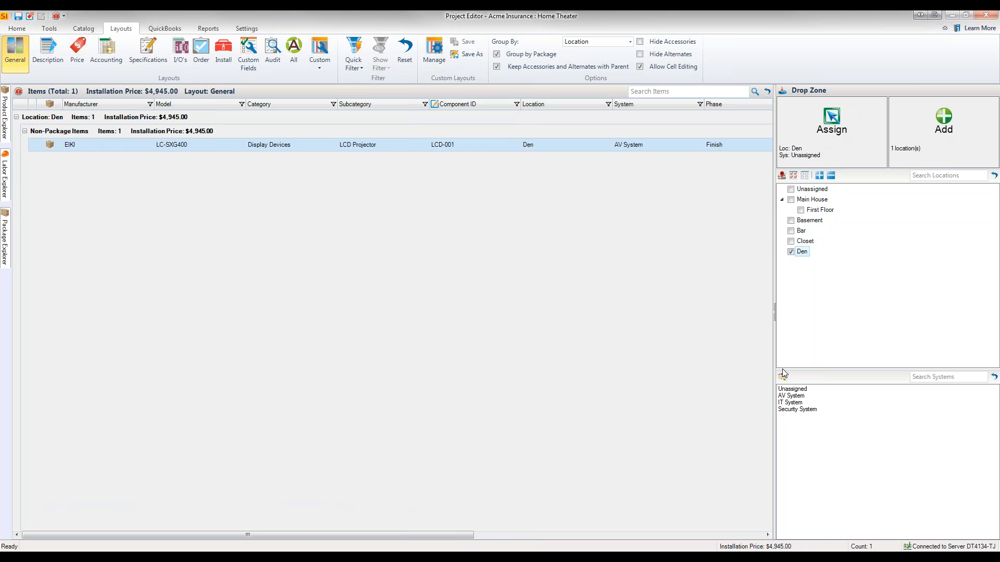
click(792, 396)
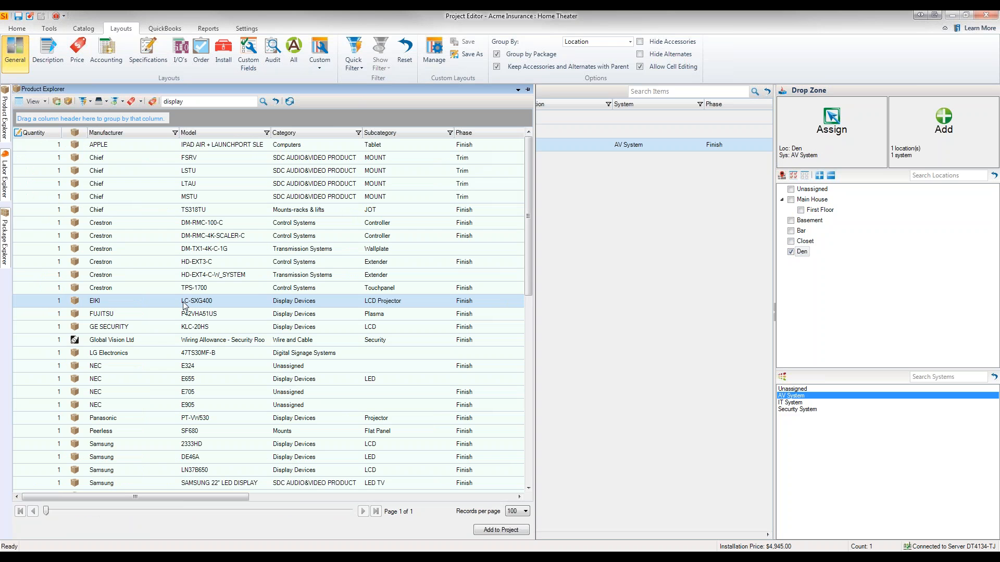
drag(184, 306, 629, 314)
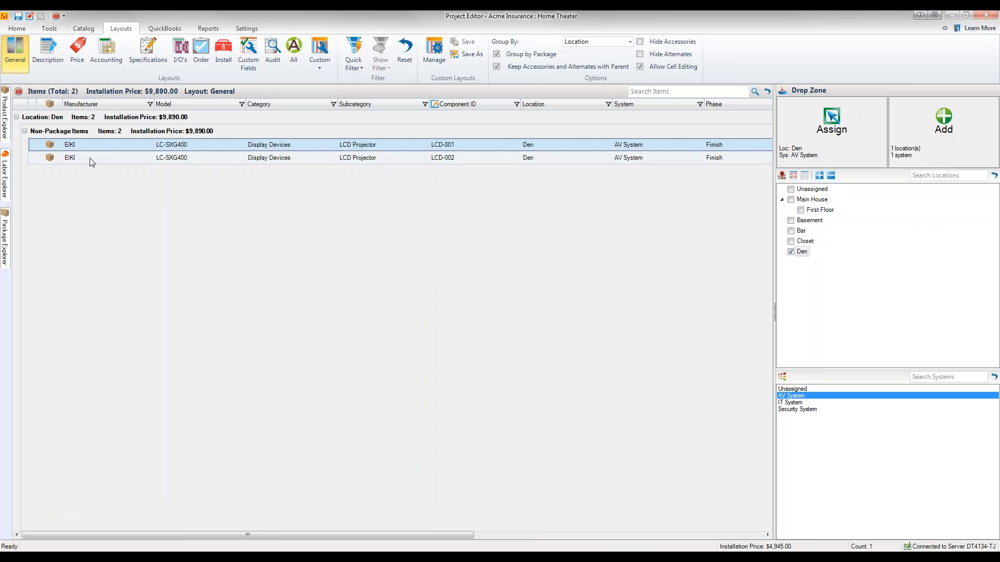
- Collapse and re-expand the Den location group and its non-package items
click(24, 132)
click(16, 117)
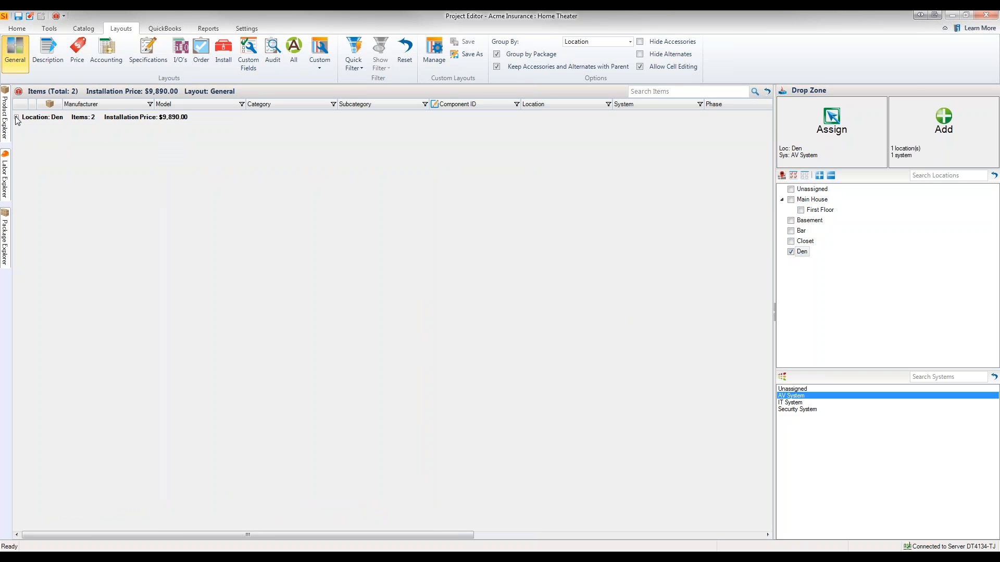
click(16, 118)
click(25, 132)
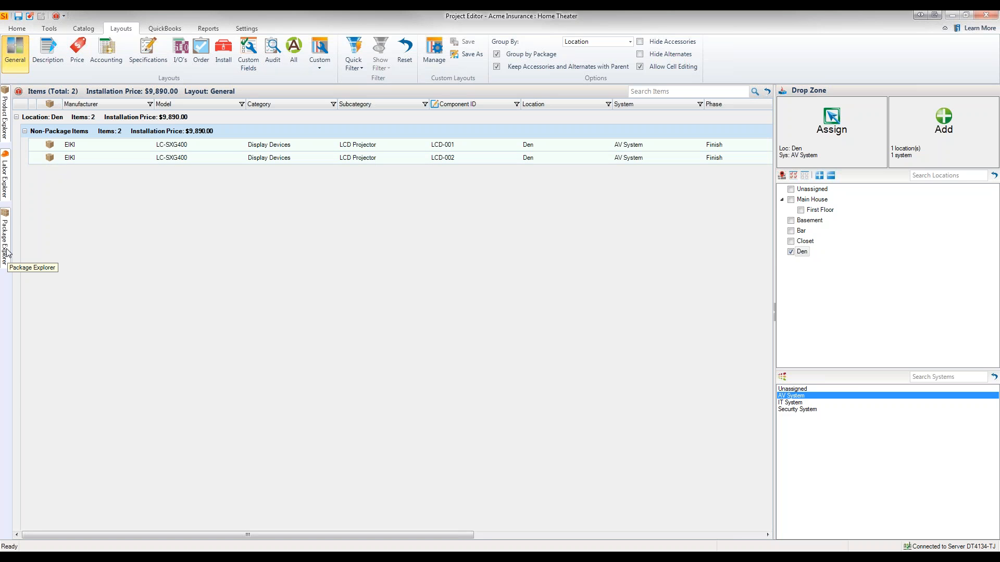
- Add the D-TOOLS PROGRAMMING VARIABLE labor item from the catalog, assigned to the Den location and AV System
click(23, 30)
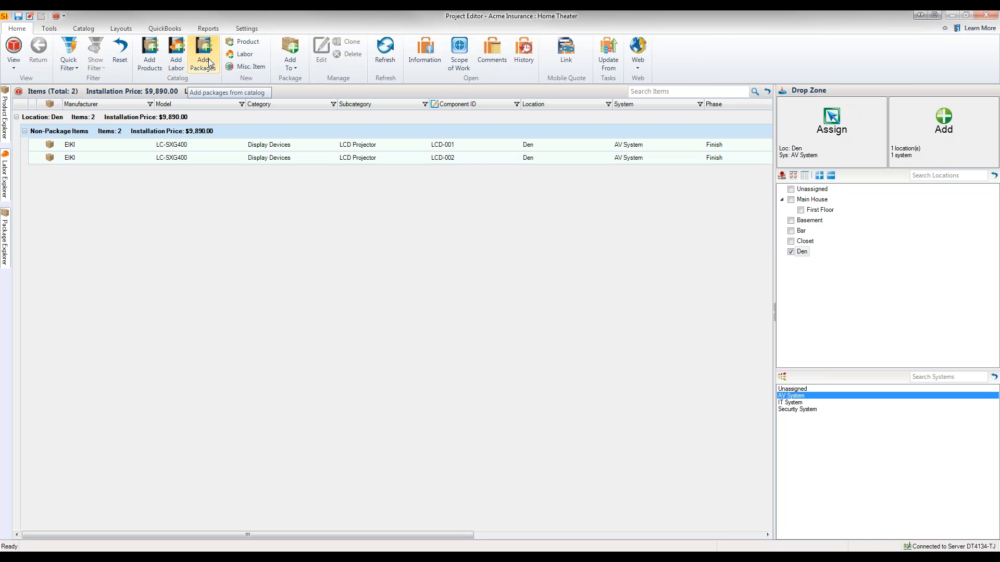
click(180, 65)
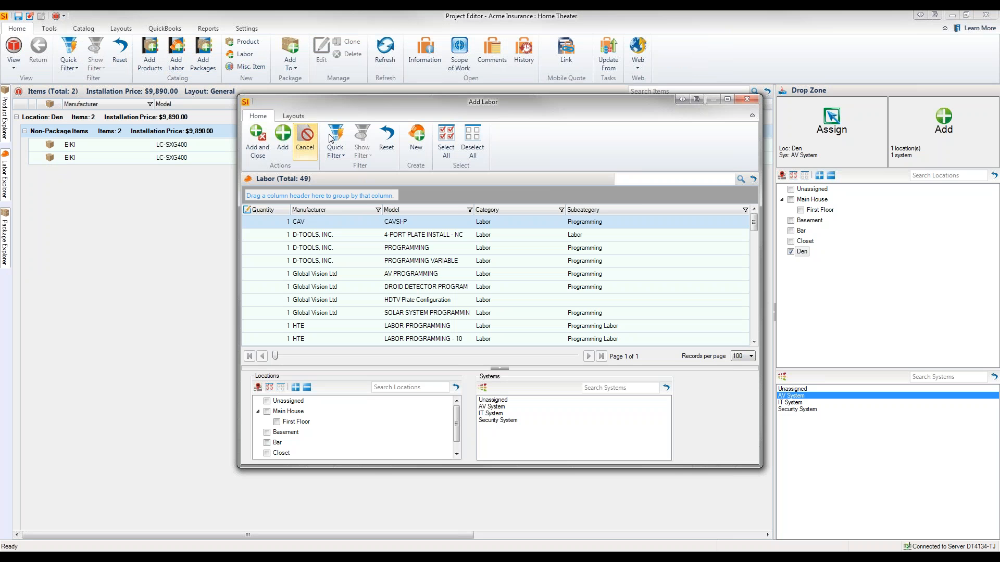
drag(487, 110, 477, 91)
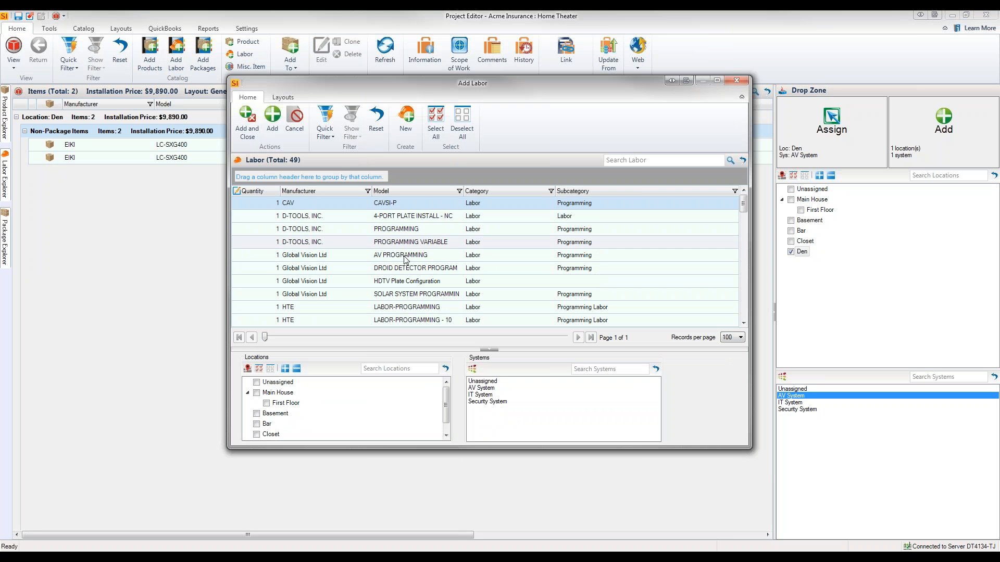
click(346, 243)
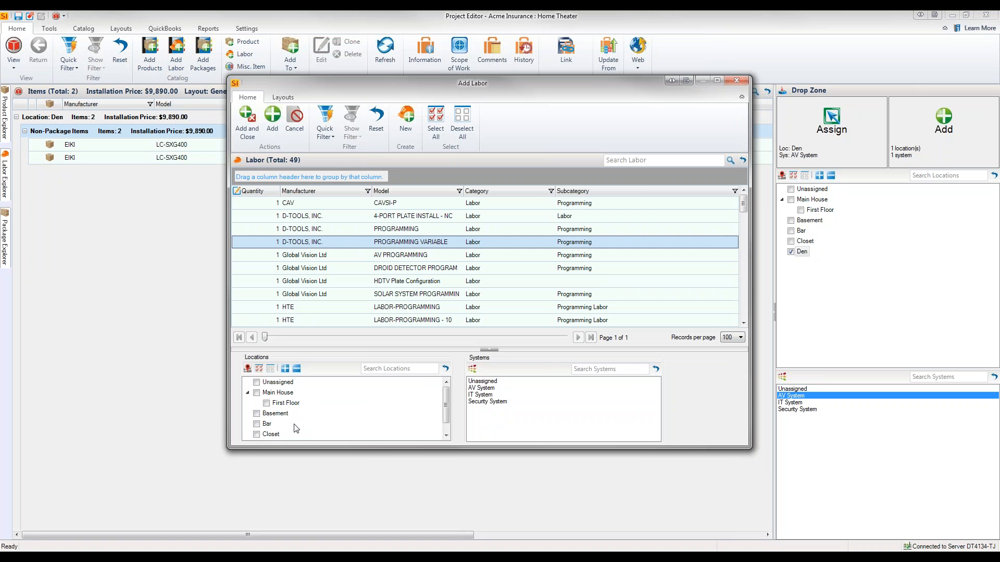
click(447, 434)
click(257, 434)
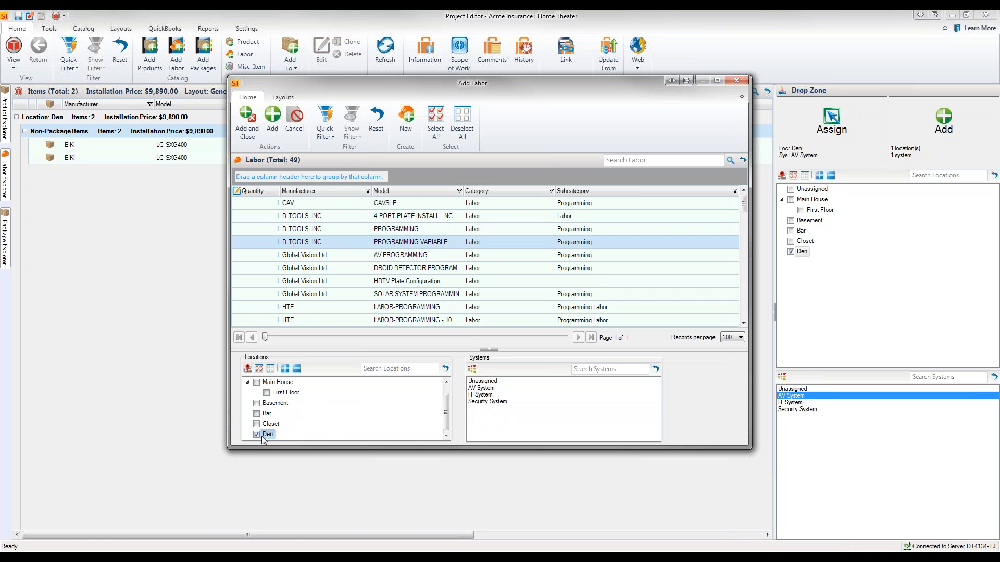
click(485, 389)
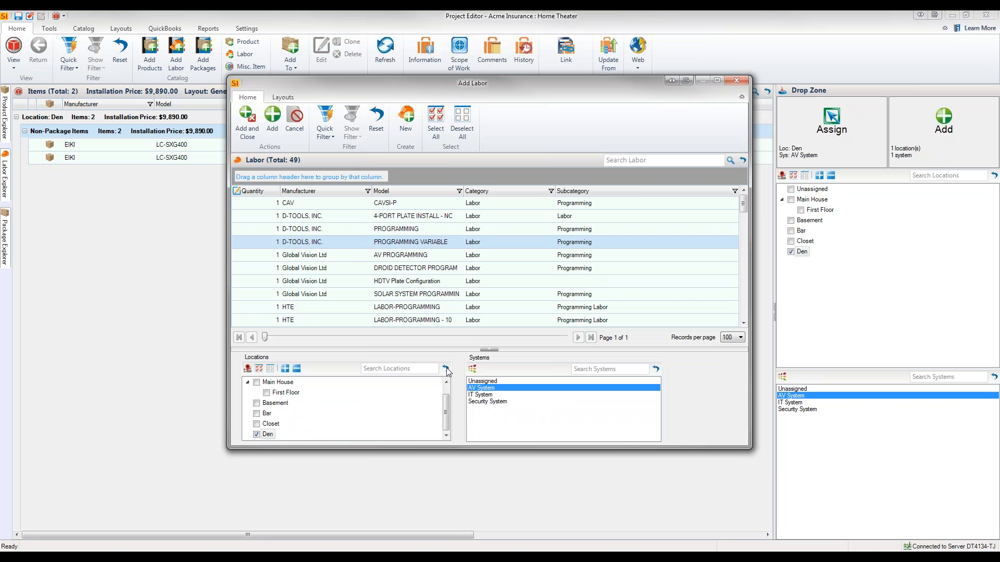
click(253, 128)
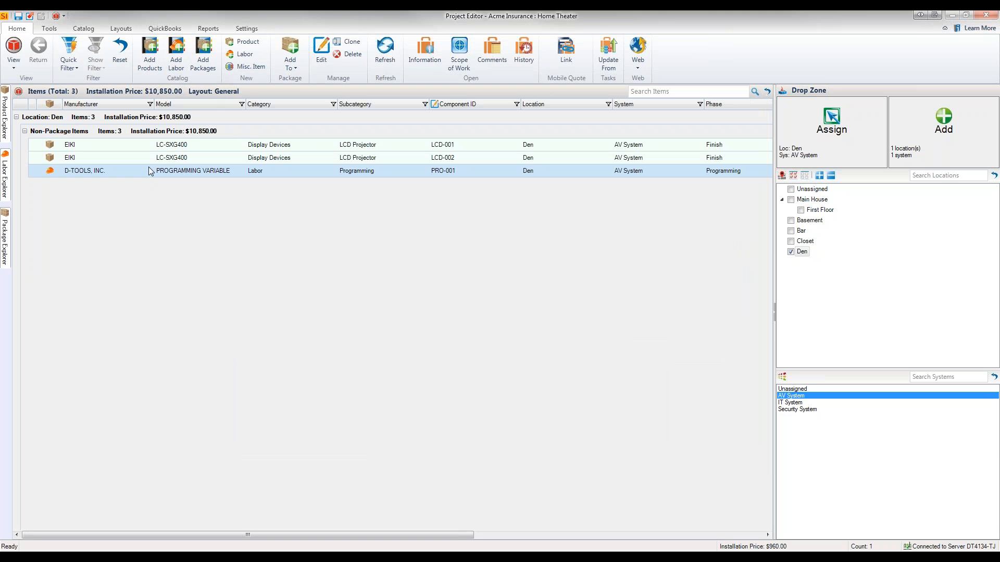
click(148, 170)
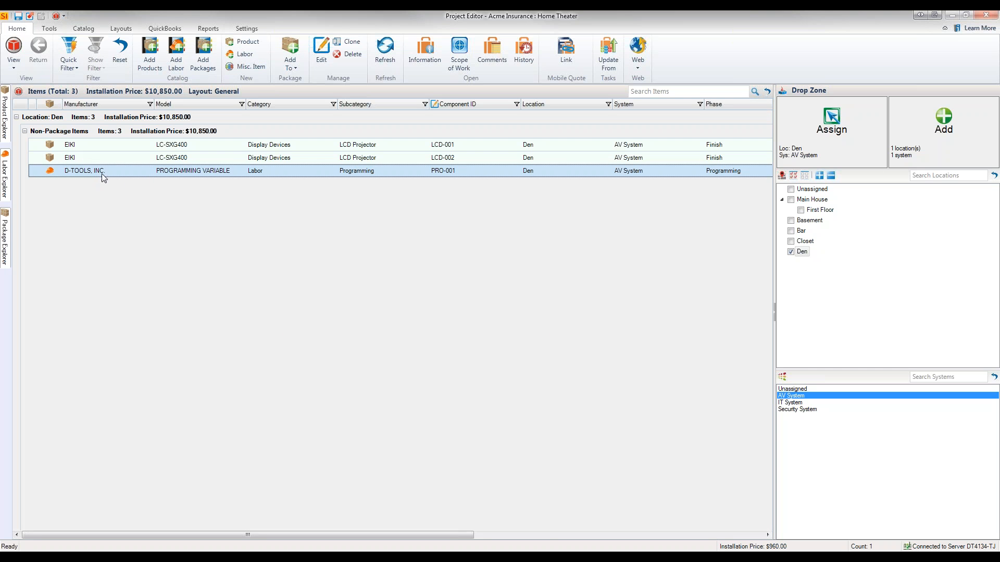
- Choose the 4-Port Media Plate package from the catalog packages and exclude its Leviton Black RCA item
click(211, 57)
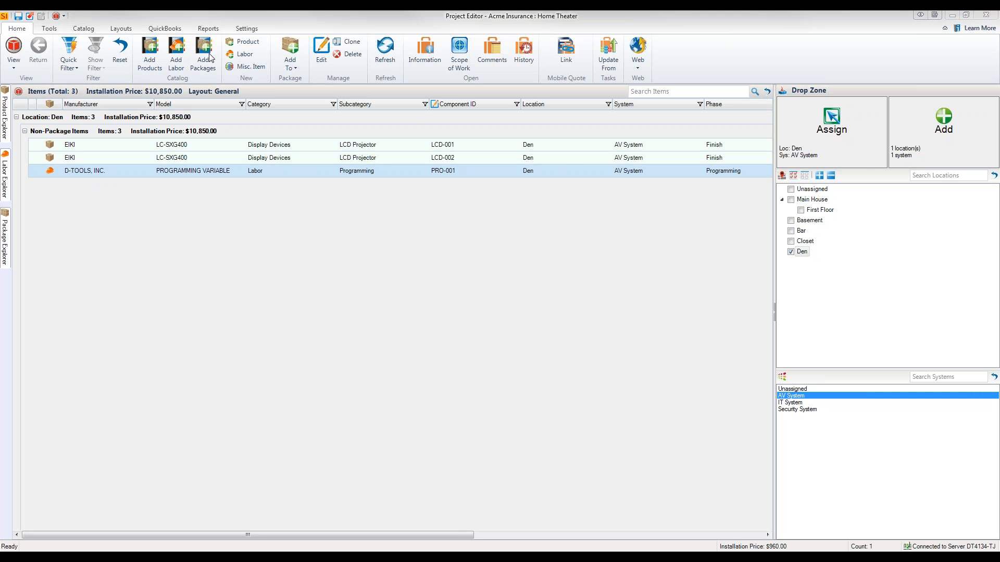
drag(922, 128, 530, 66)
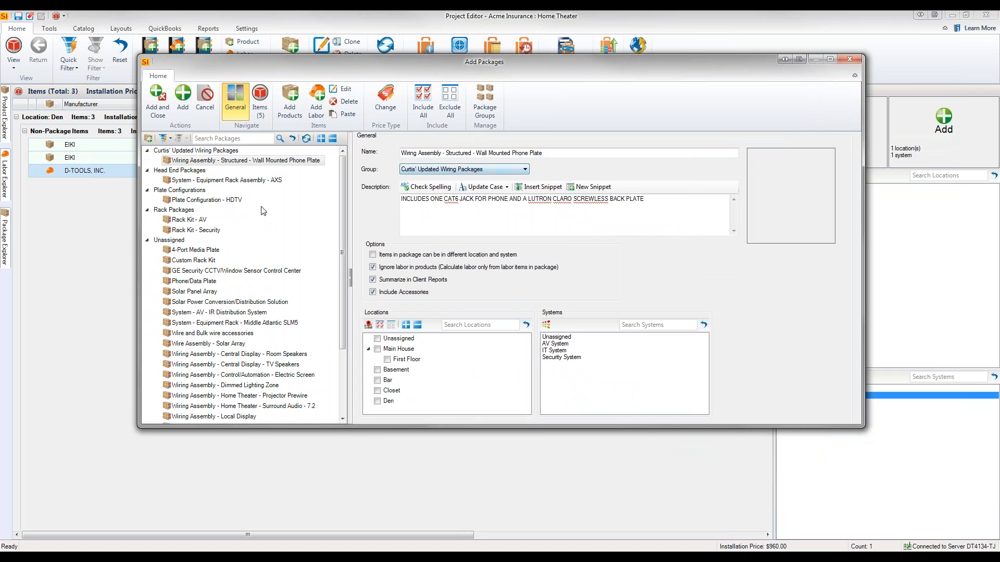
click(179, 250)
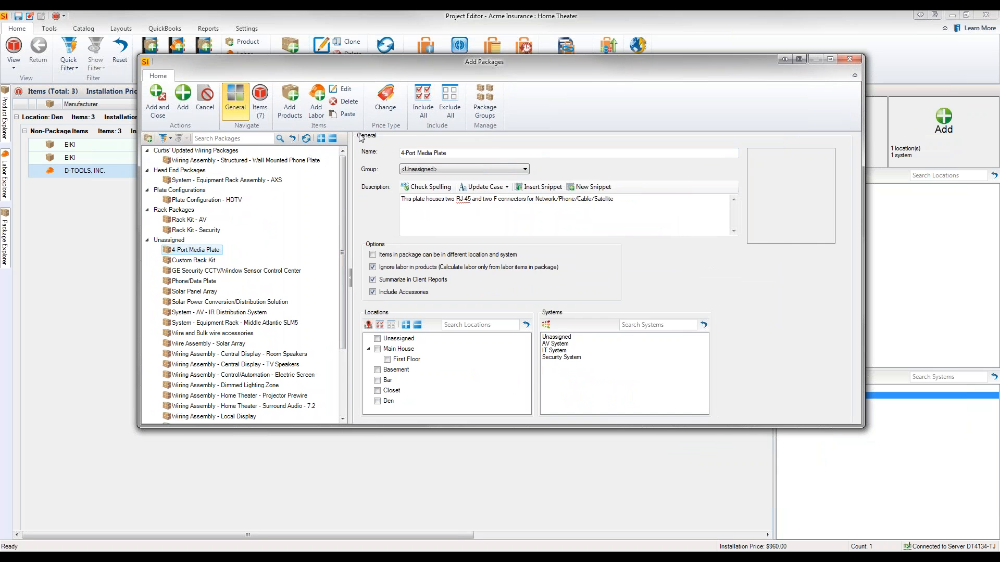
click(260, 99)
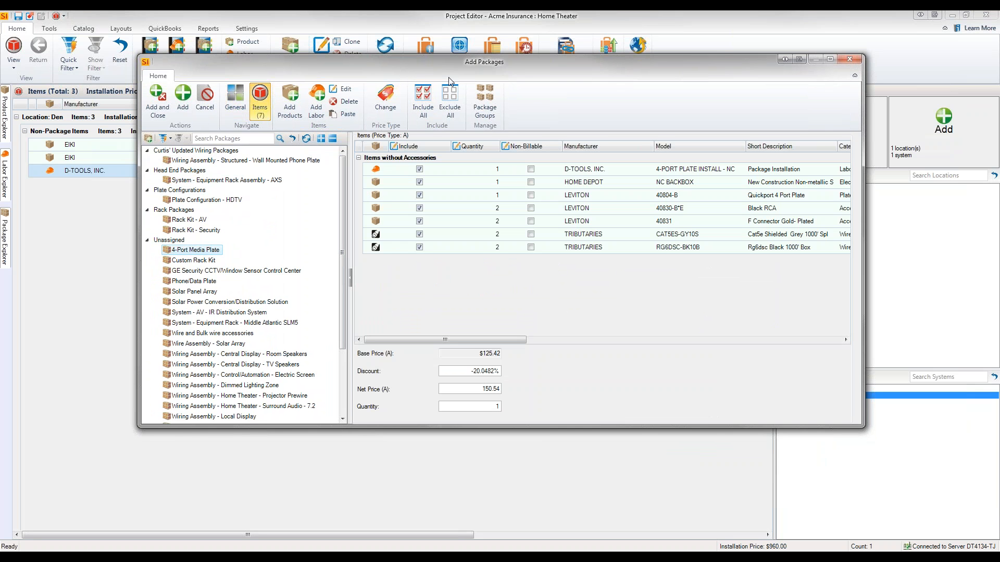
drag(205, 57, 198, 76)
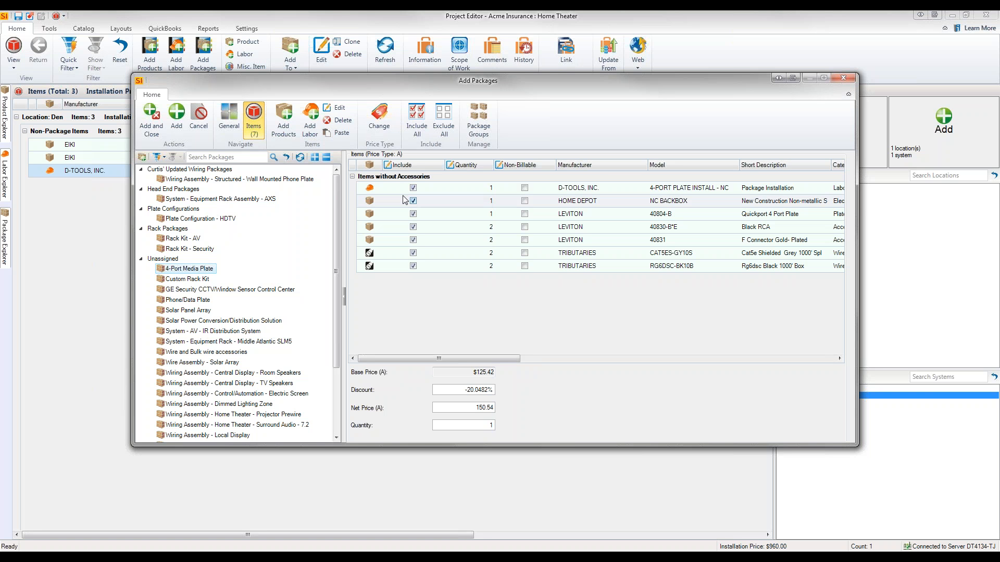
click(413, 227)
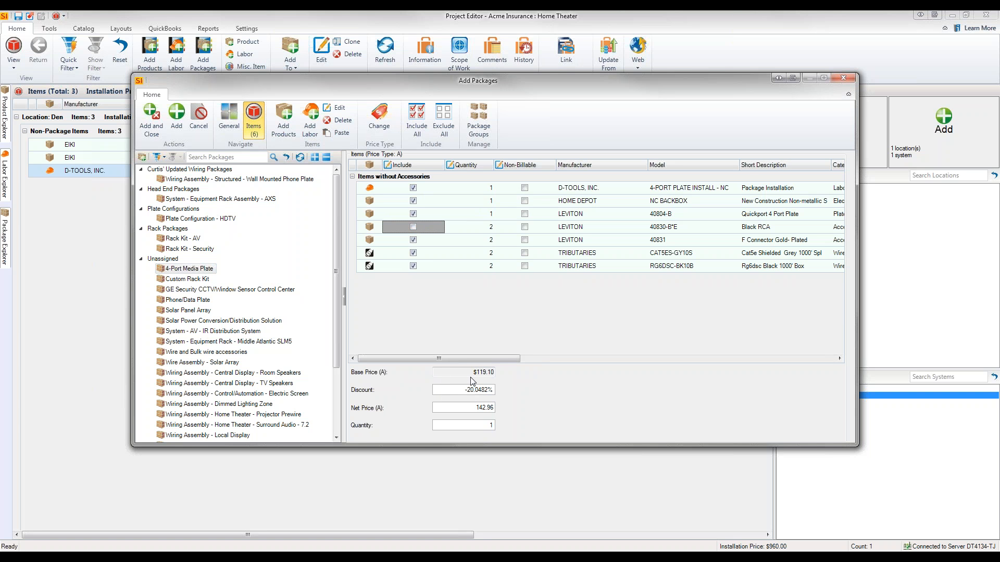
- Set the package's net price to 200.00 and add it to the project, accepting the default bulk wire assignments
click(475, 409)
drag(476, 409, 495, 408)
text(200.00)
click(474, 427)
click(158, 130)
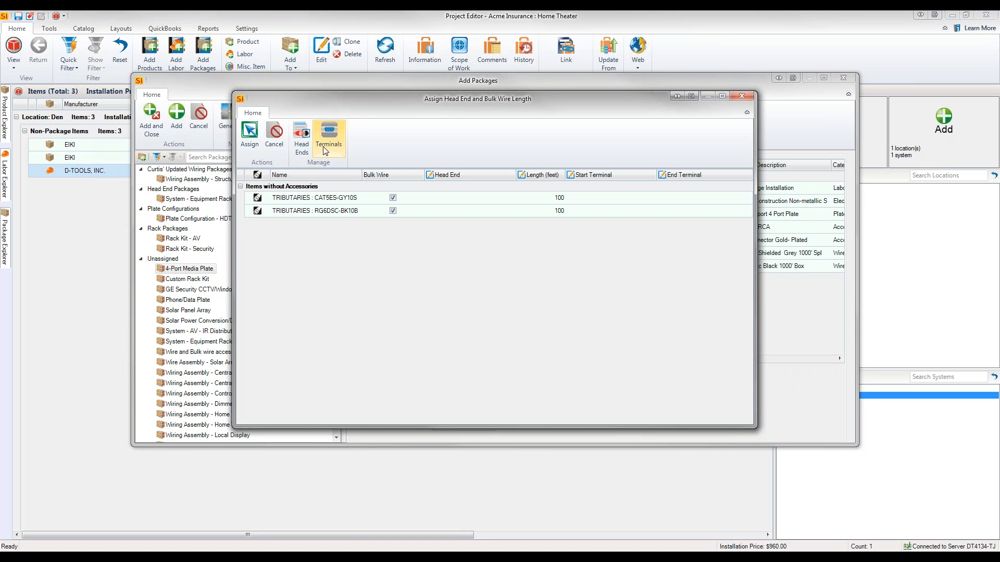
click(255, 150)
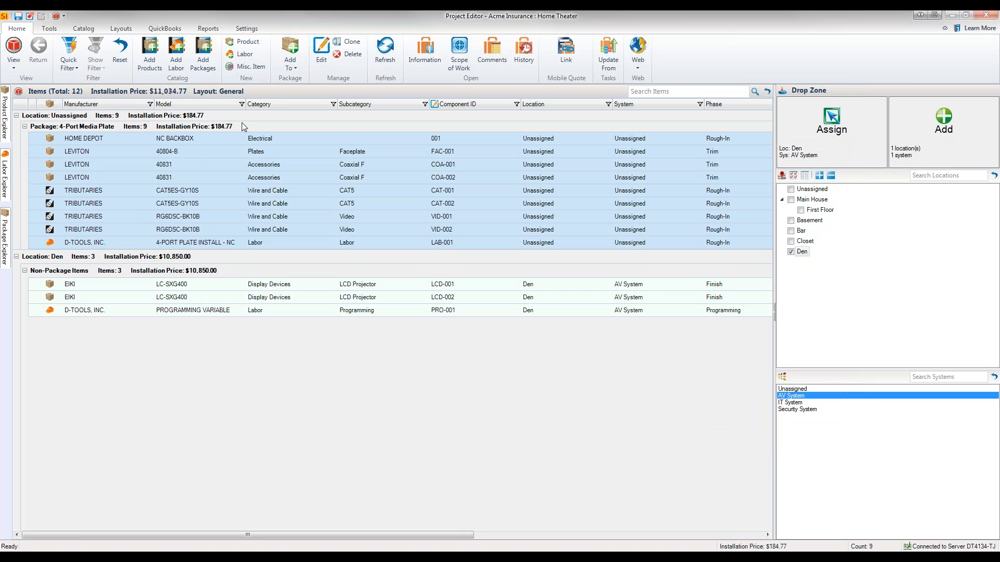
click(23, 130)
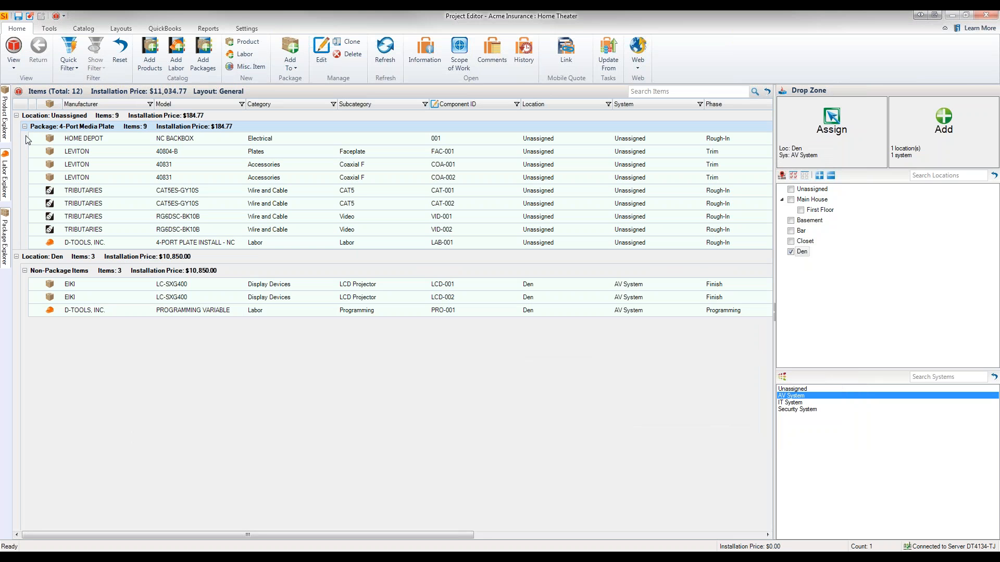
click(139, 285)
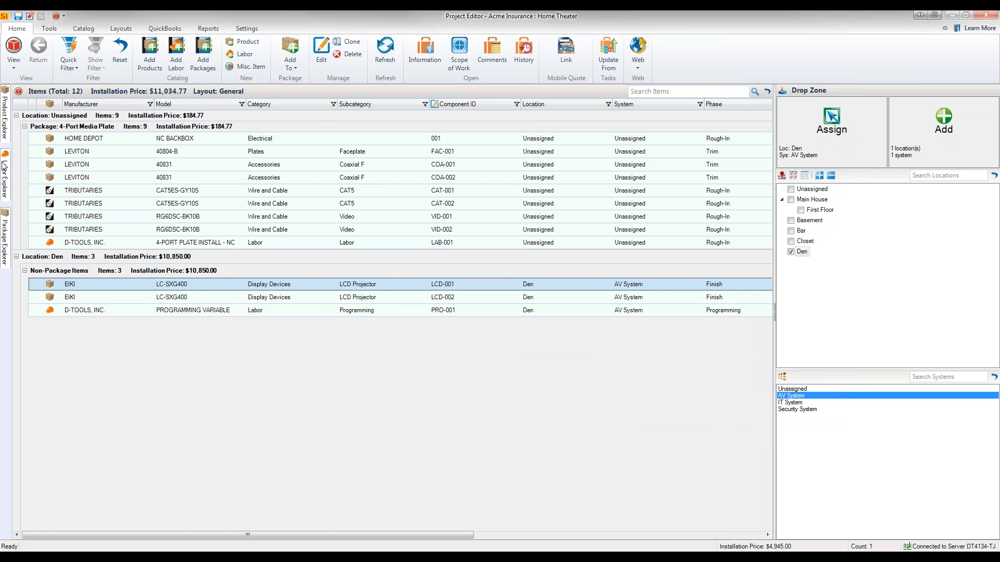
- Select the Samsung products from 2333HD through SAMSUNG 22" LED DISPLAY in the Product Explorer and target the Basement location and AV System
click(6, 121)
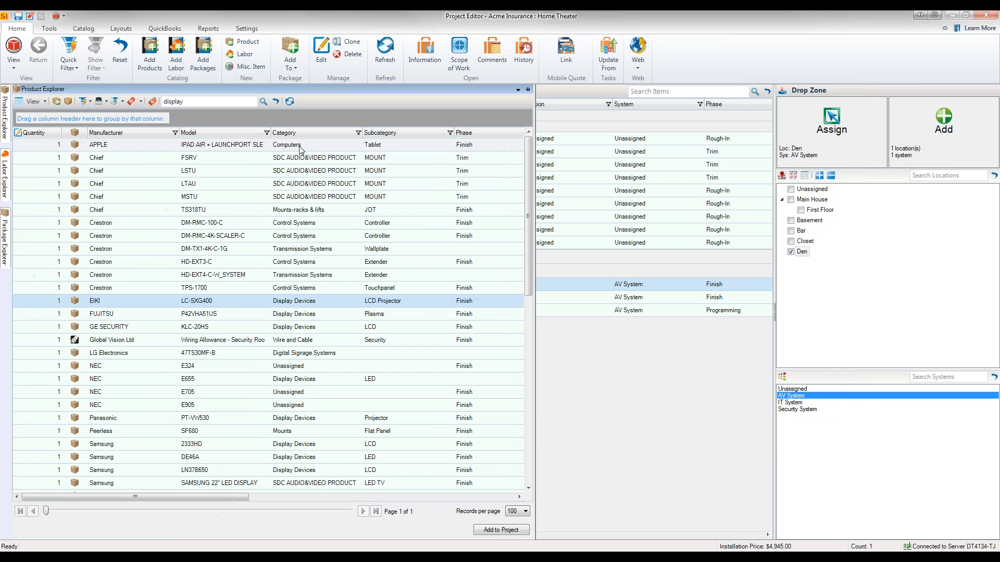
click(233, 447)
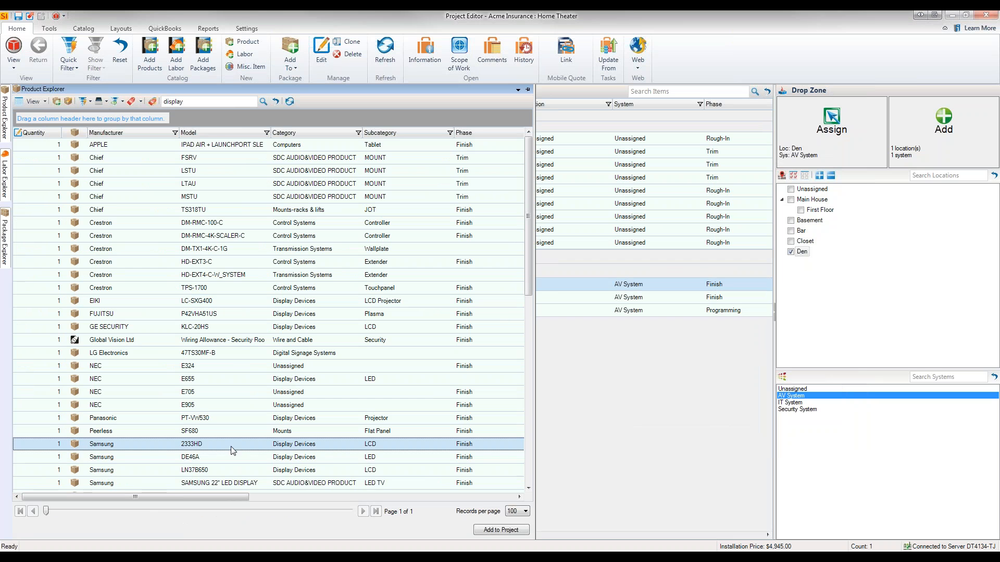
shift+click(161, 484)
drag(190, 458, 787, 254)
click(790, 252)
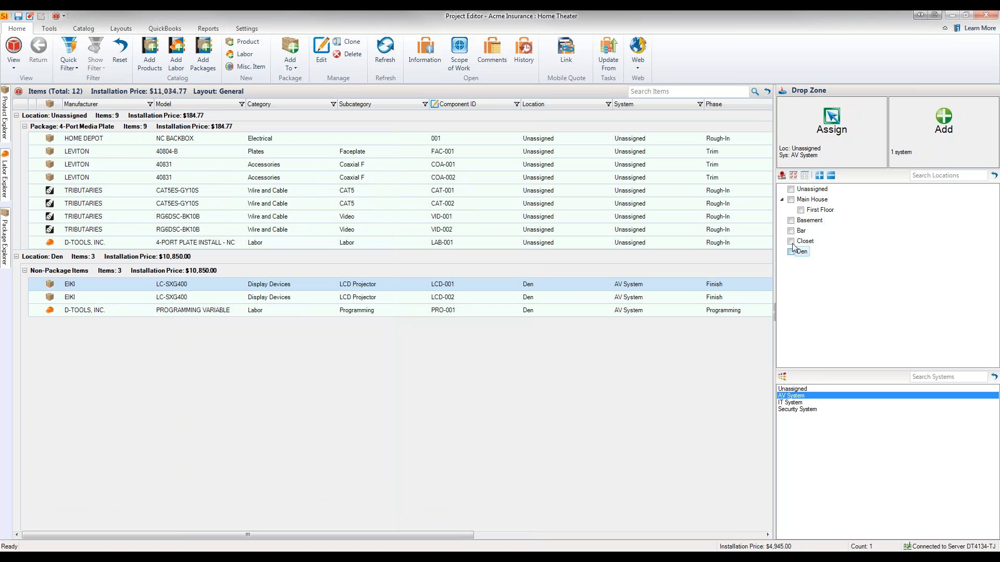
click(790, 221)
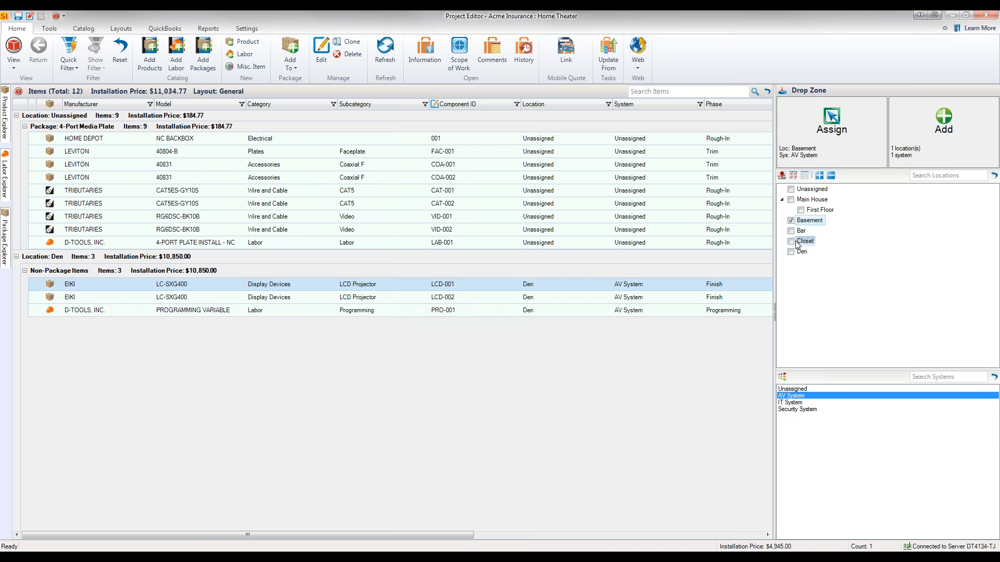
click(797, 404)
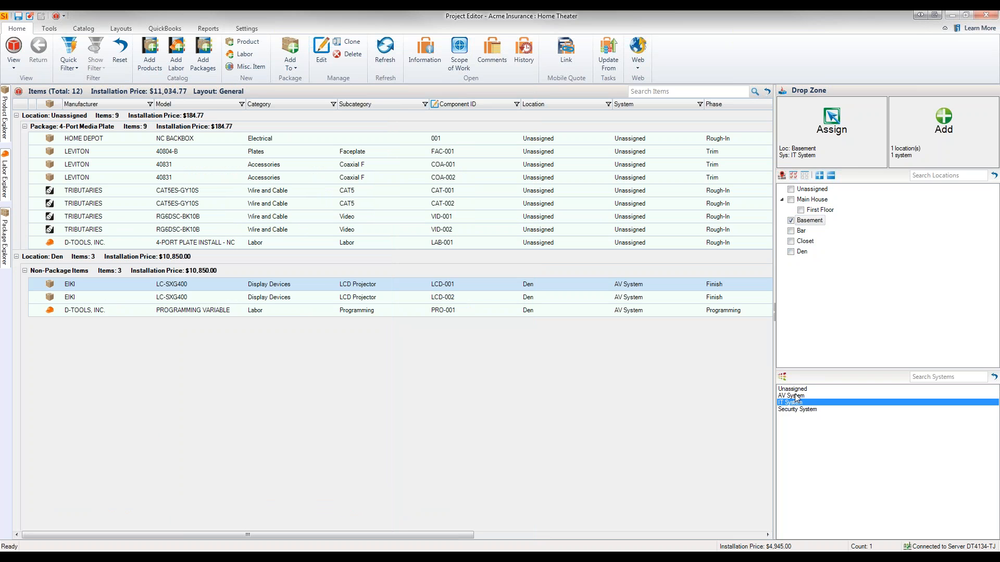
click(789, 395)
- Add the selected Samsung displays to the project, including all their suggested accessories
mouse_move(5, 125)
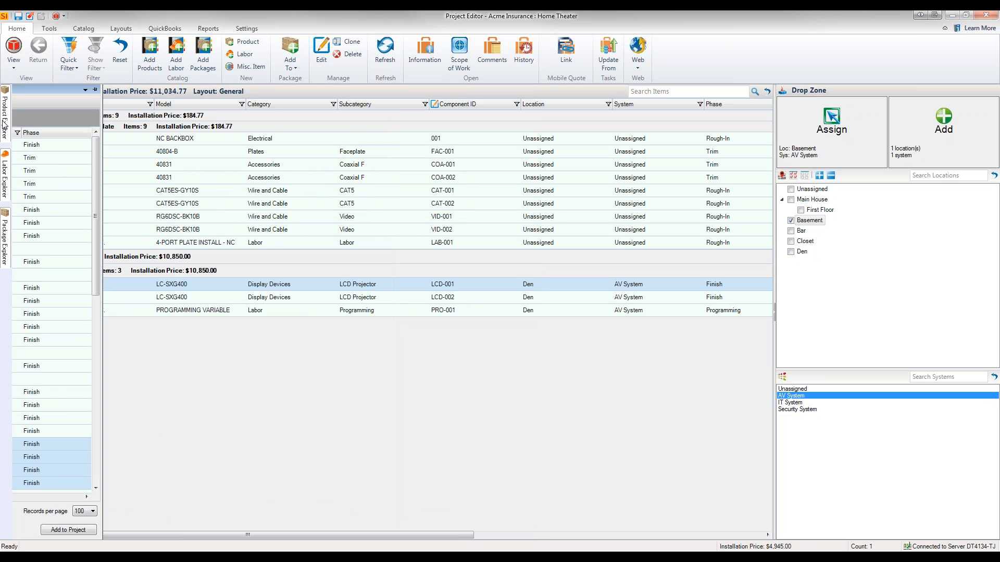
drag(313, 458, 602, 406)
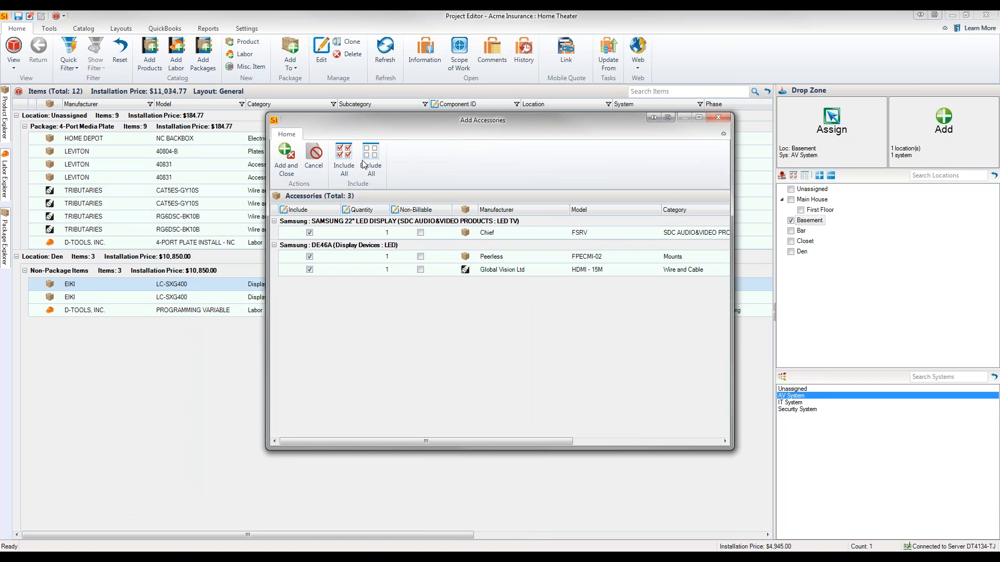
click(286, 157)
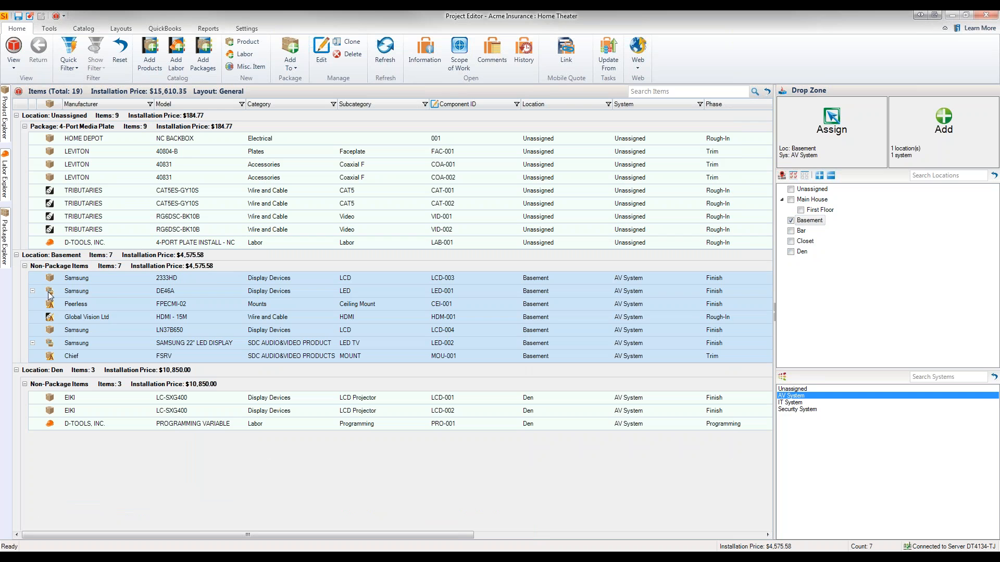
click(122, 275)
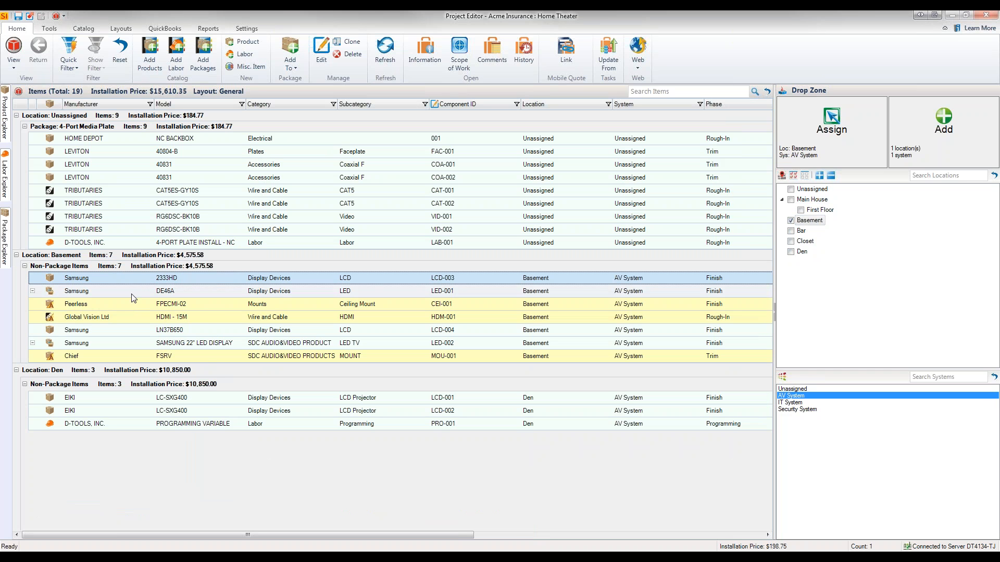
- Try changing the unit price of the Den's EIKI LC-SXG400 (LCD-001) to 500 and close the product without saving
click(182, 400)
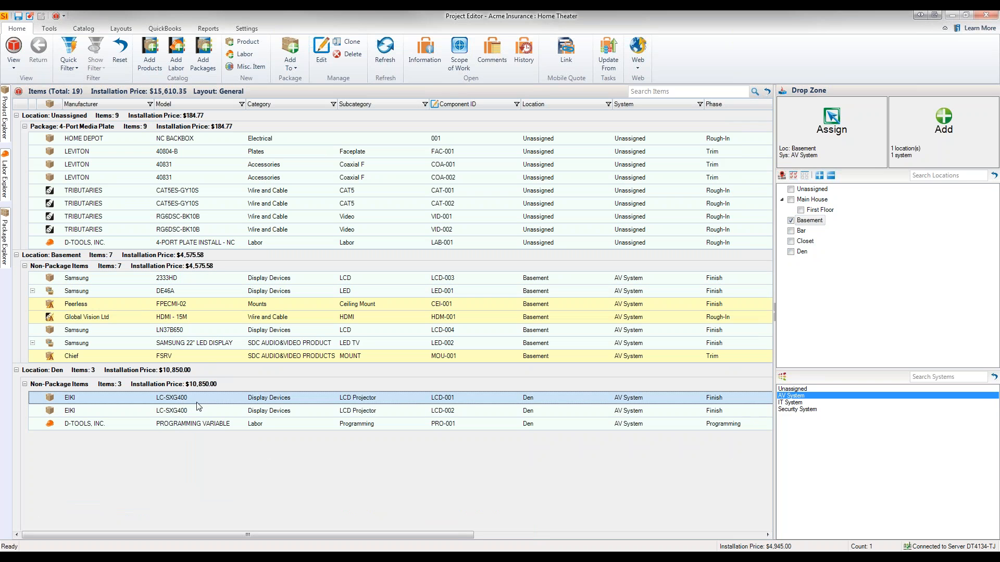
double_click(196, 412)
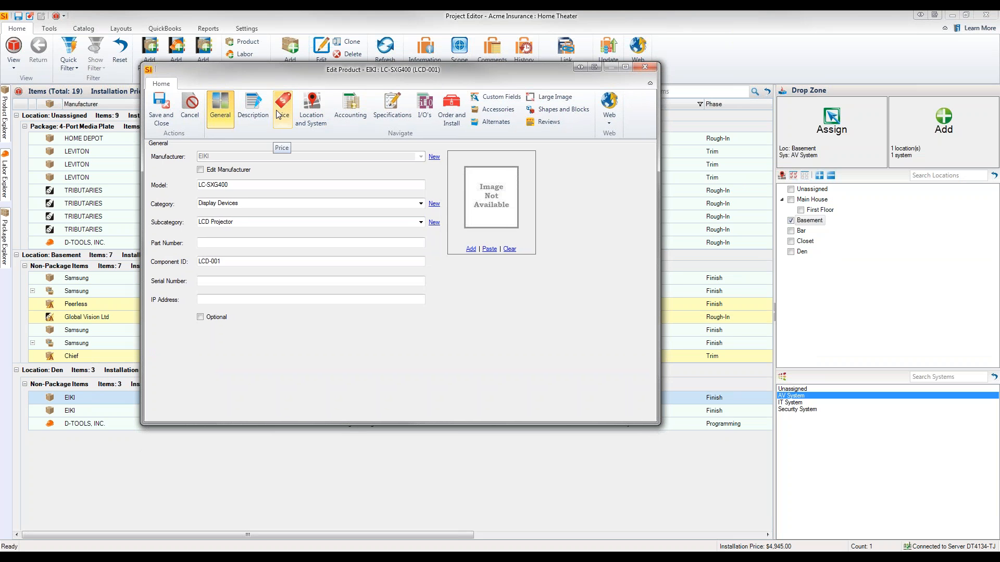
click(284, 109)
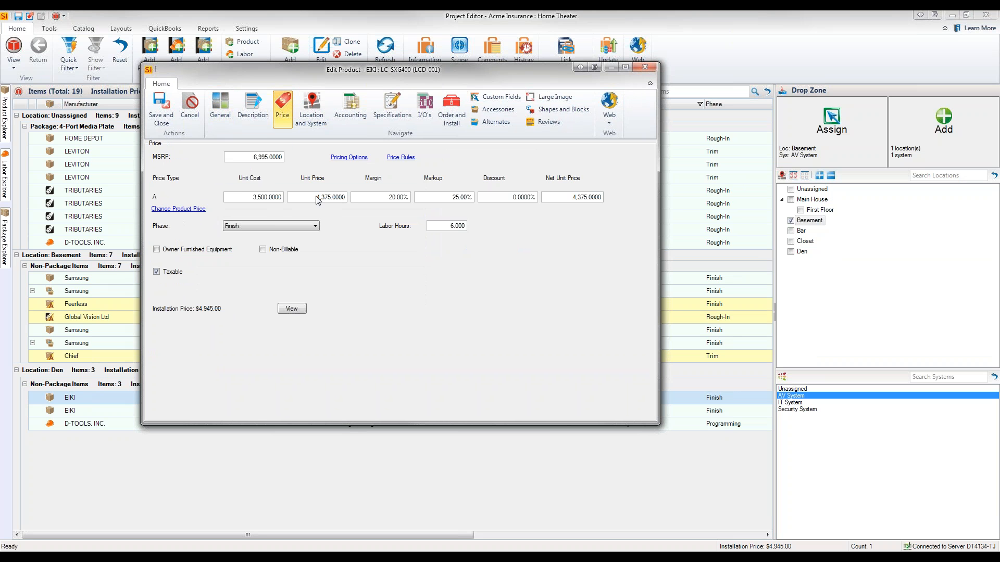
click(384, 196)
click(327, 197)
drag(323, 198, 331, 198)
text(500)
click(645, 67)
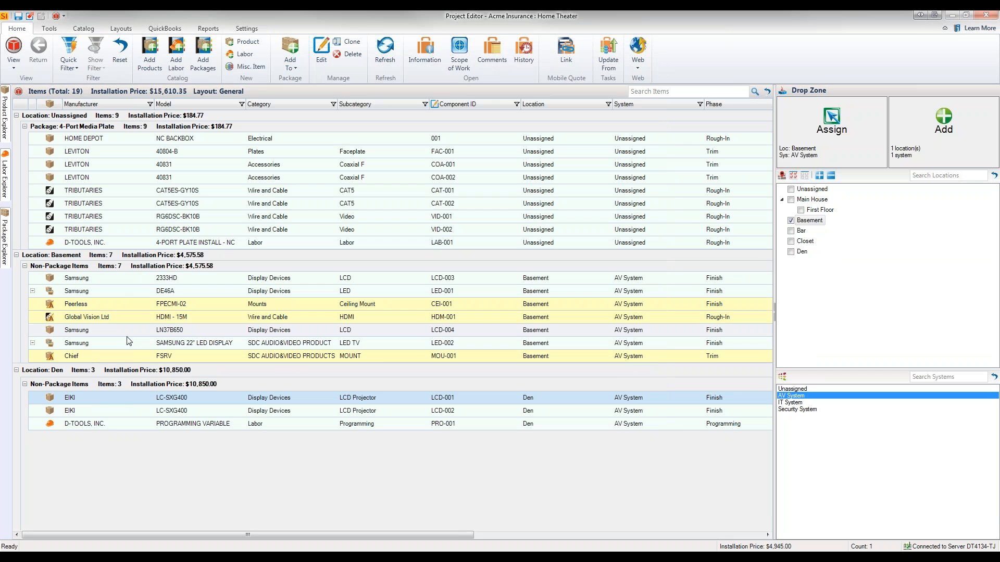
- Mass-update the unit price of both EIKI LC-SXG400 projectors in the Den to 4500
ctrl+click(69, 411)
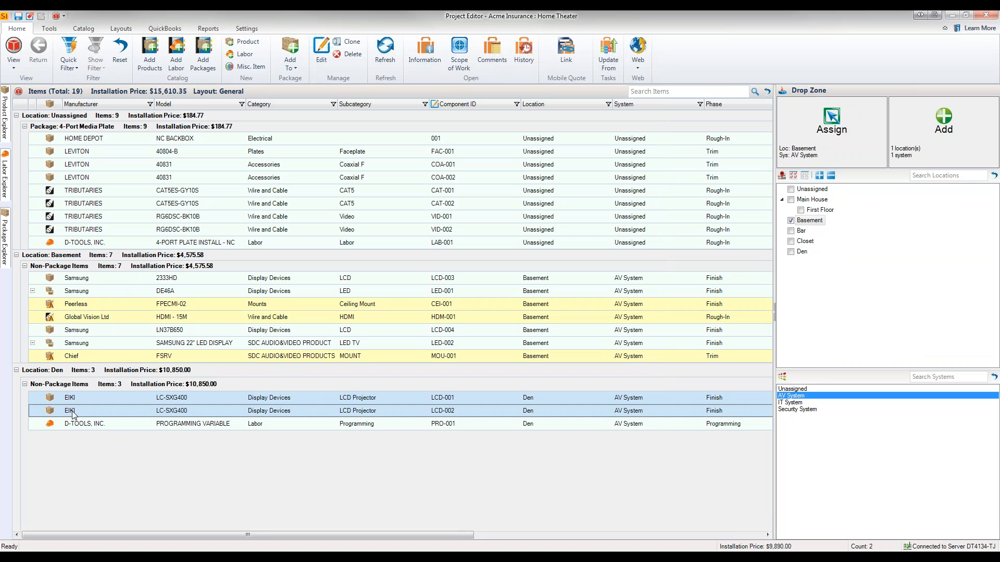
click(49, 29)
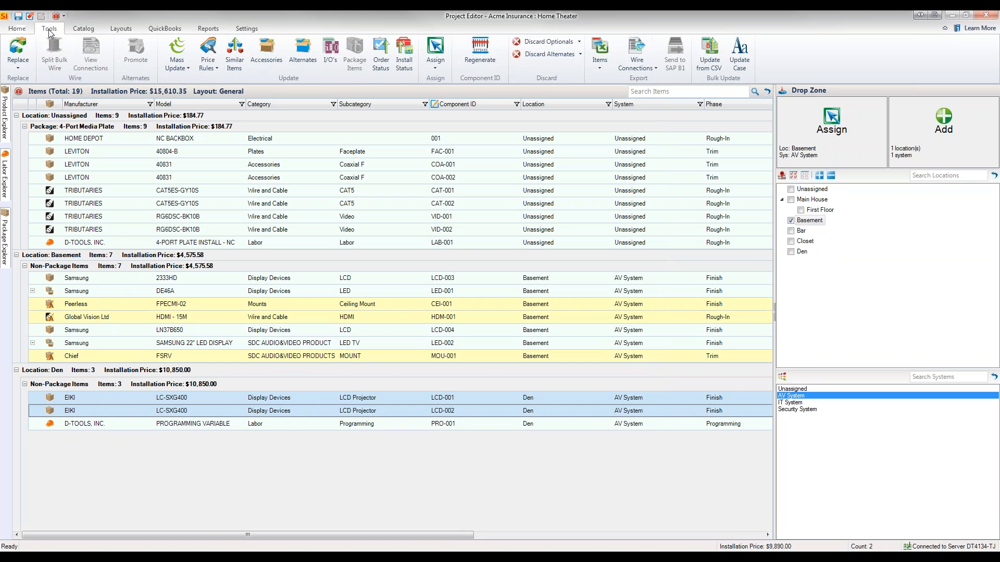
click(183, 60)
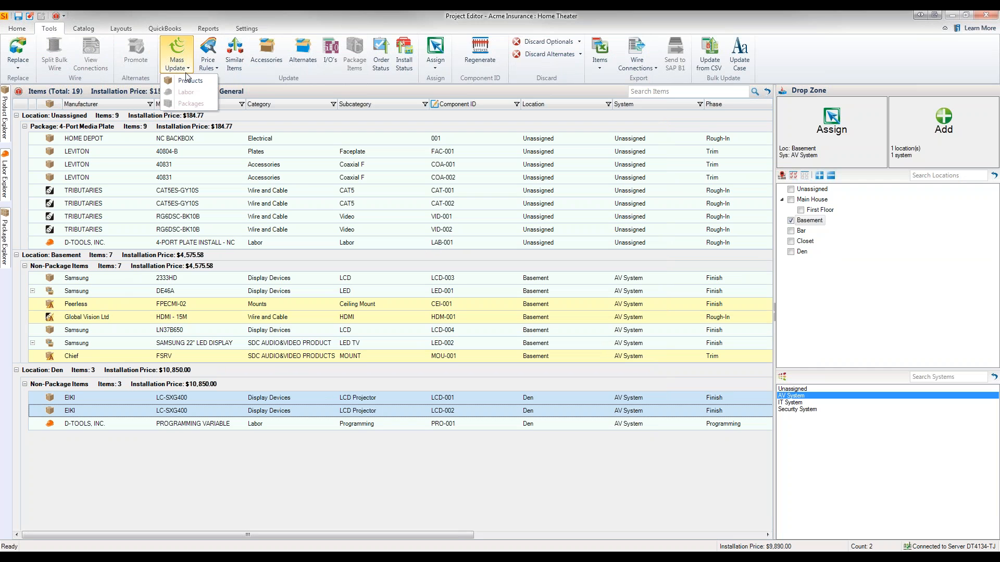
click(190, 83)
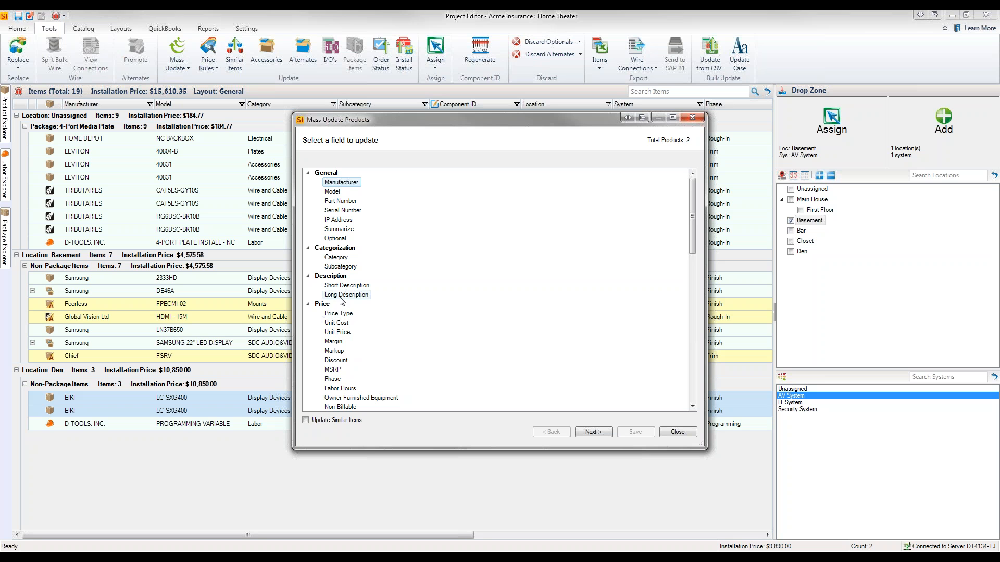
click(338, 333)
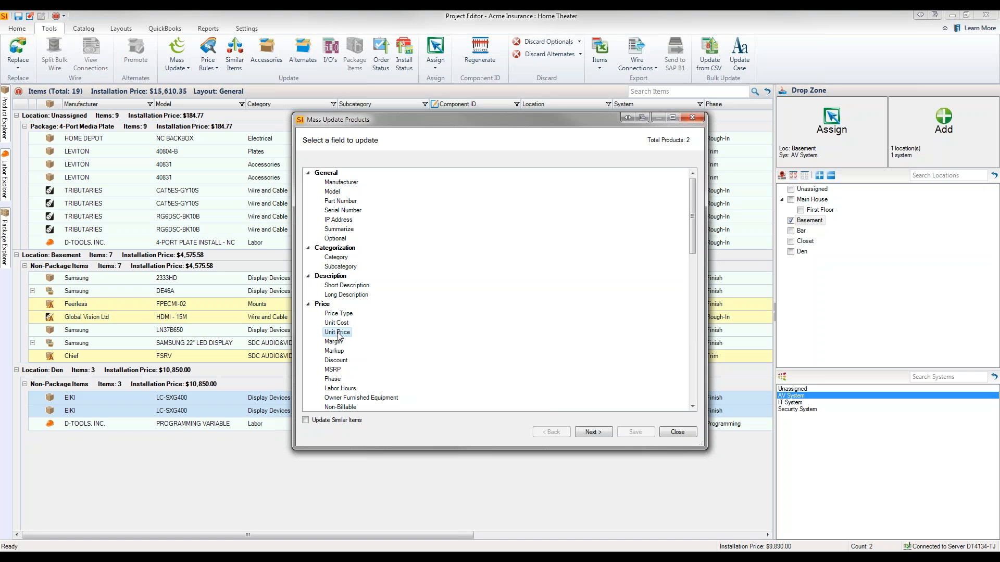
click(593, 433)
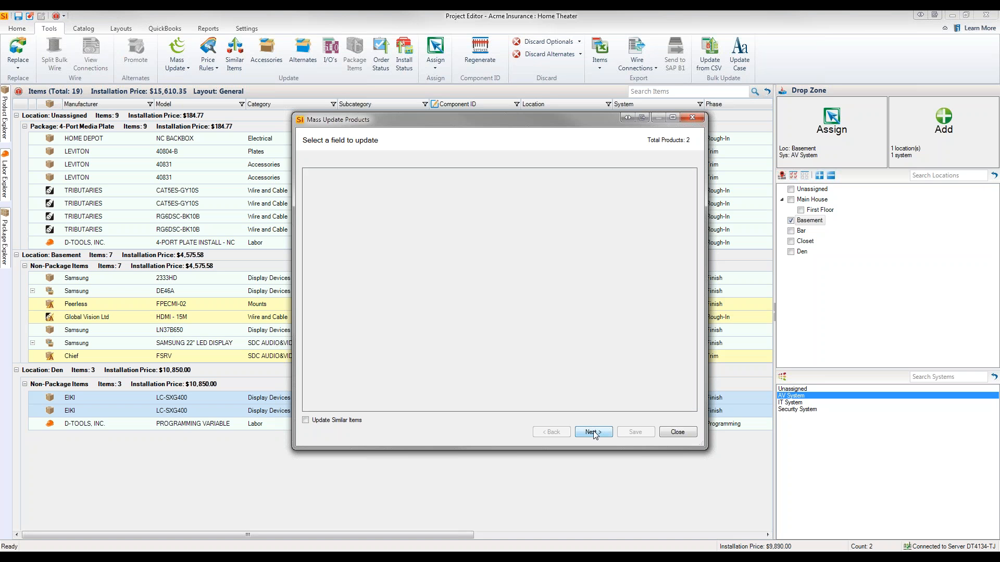
text(4500.)
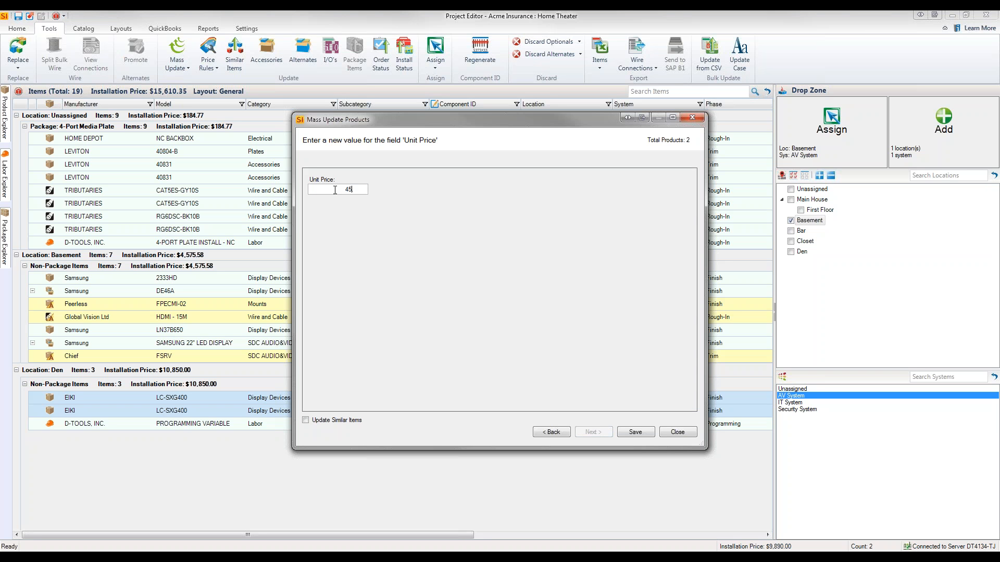
click(644, 434)
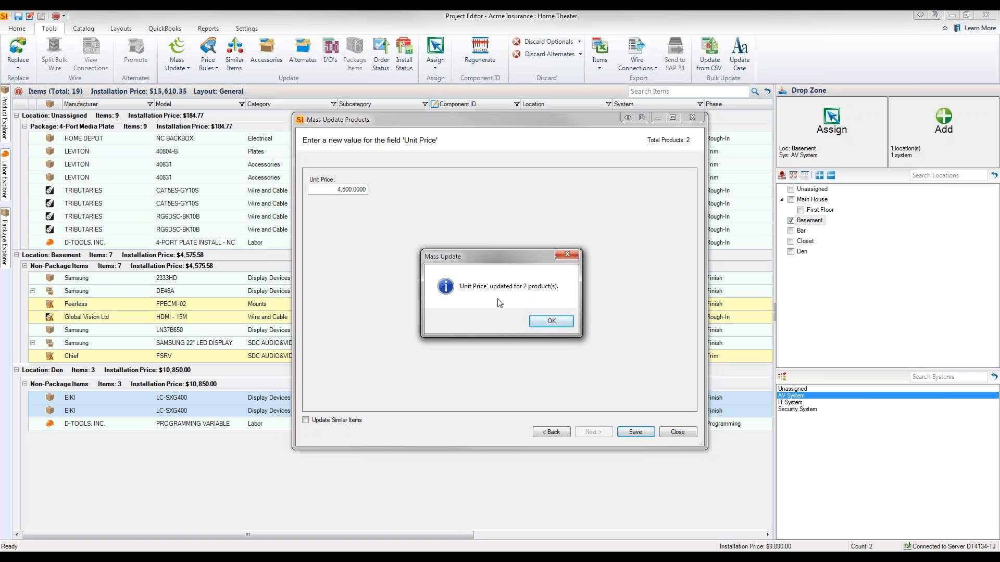
click(560, 325)
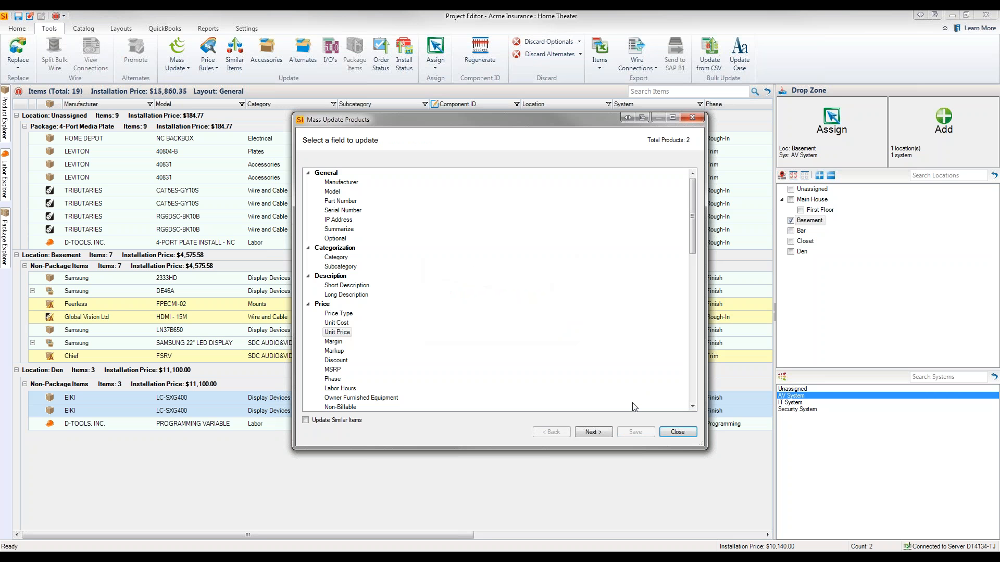
click(678, 432)
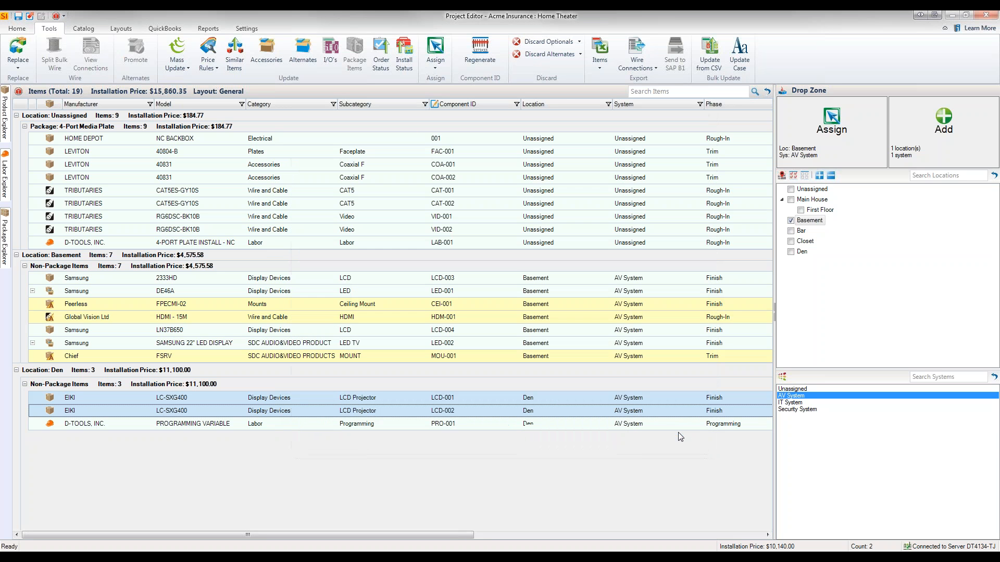
- Check the unit price of the Den's second EIKI LC-SXG400 (LCD-002) and close the product
double_click(288, 411)
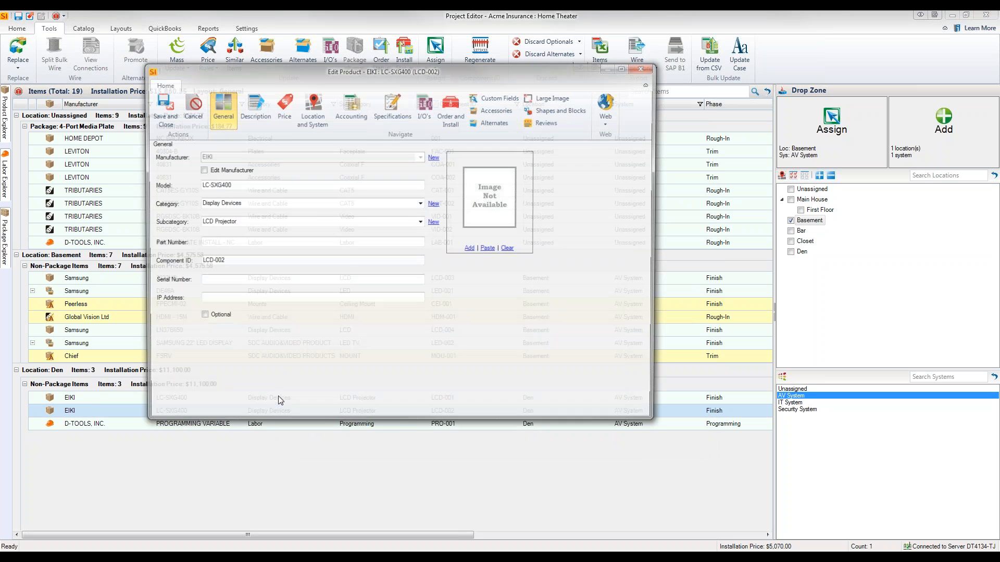
click(280, 117)
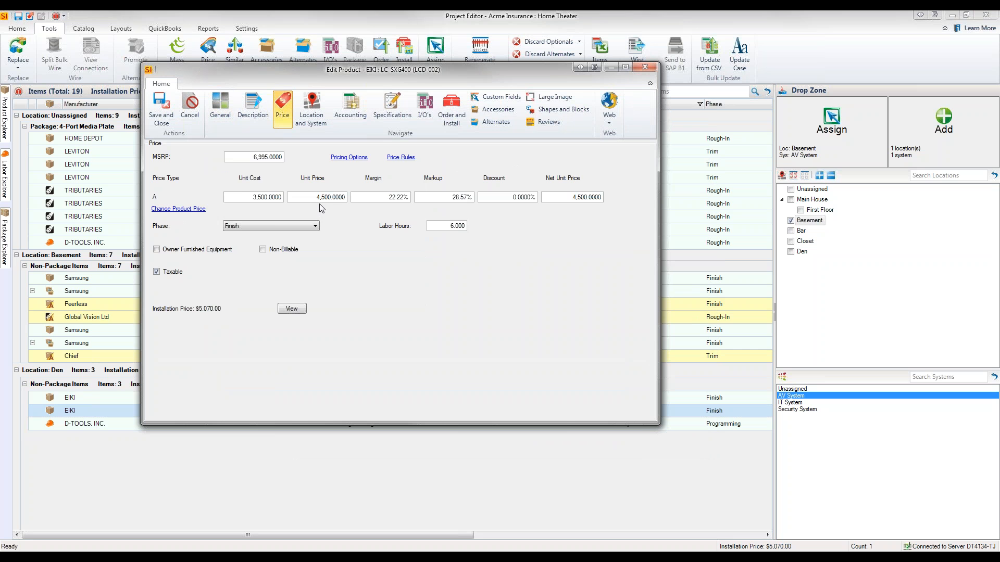
click(645, 69)
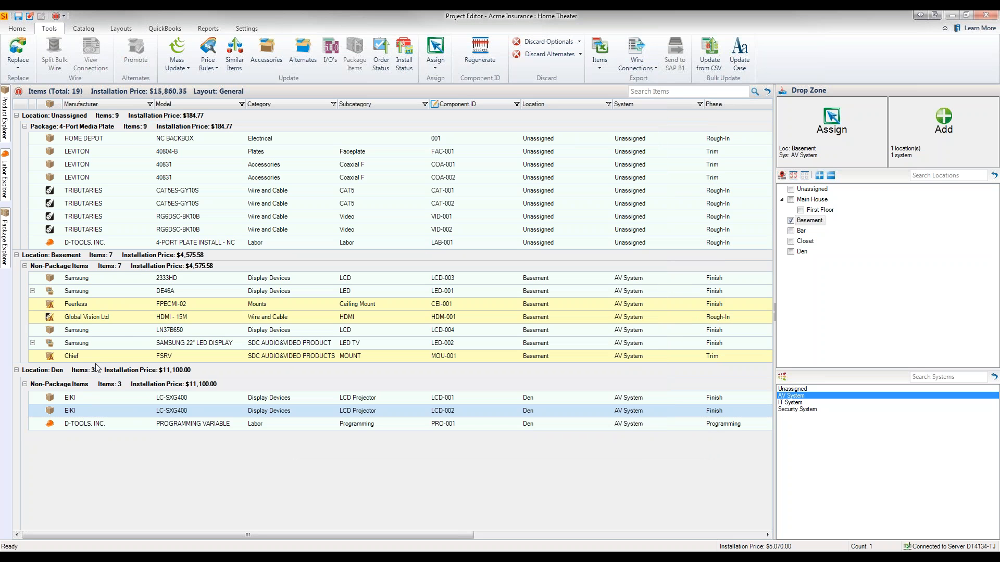
- Start replacing the Basement's Samsung DE46A display with another catalog product
click(17, 31)
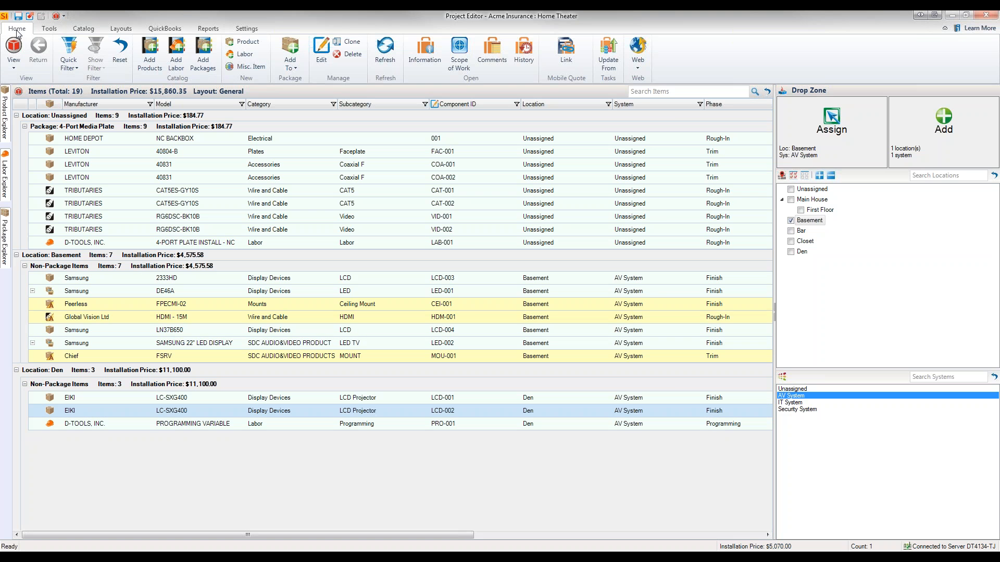
click(49, 30)
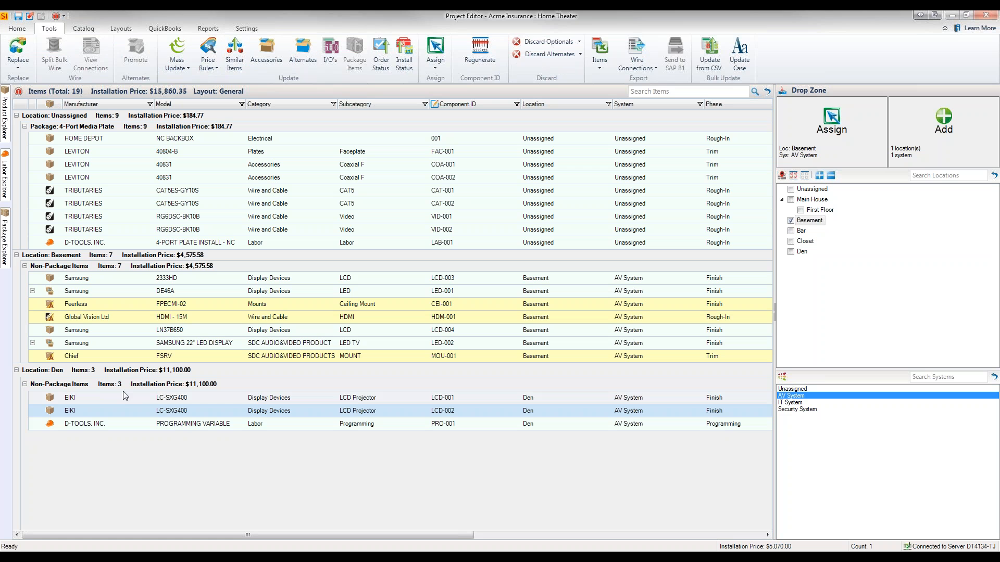
click(88, 294)
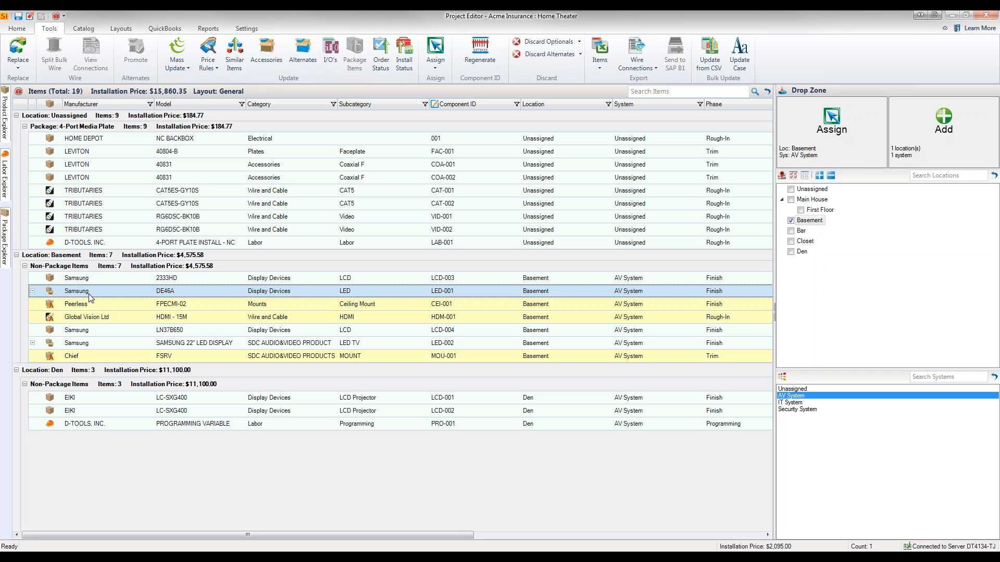
click(18, 67)
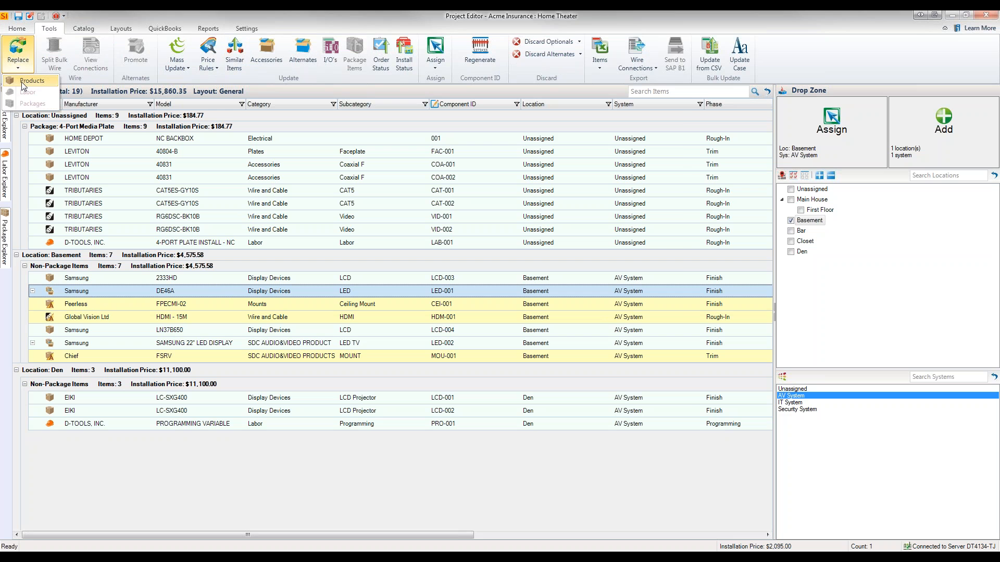
click(27, 81)
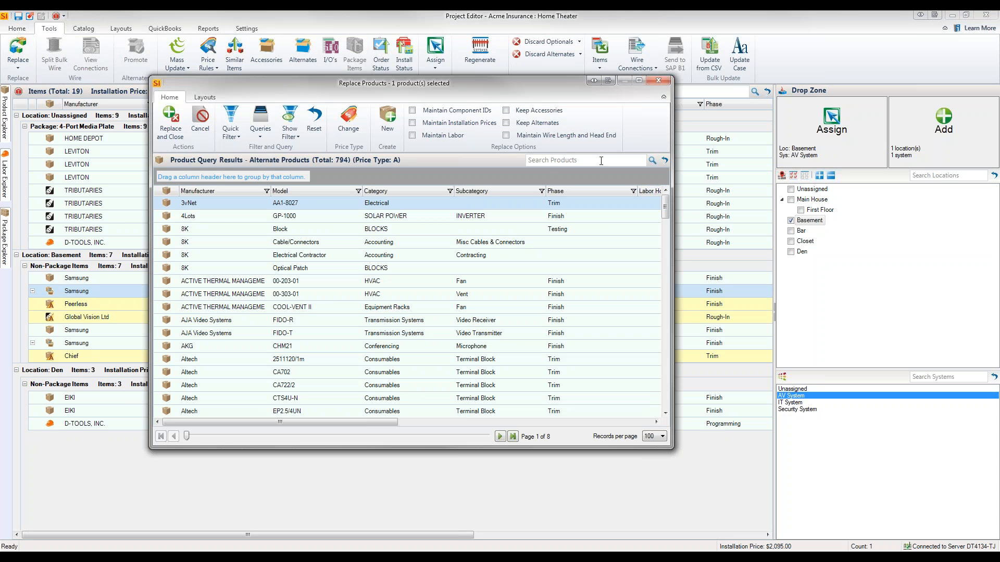
- Filter the replacement products to the Display Devices category with all its subcategories
click(601, 161)
drag(529, 79, 698, 34)
click(405, 94)
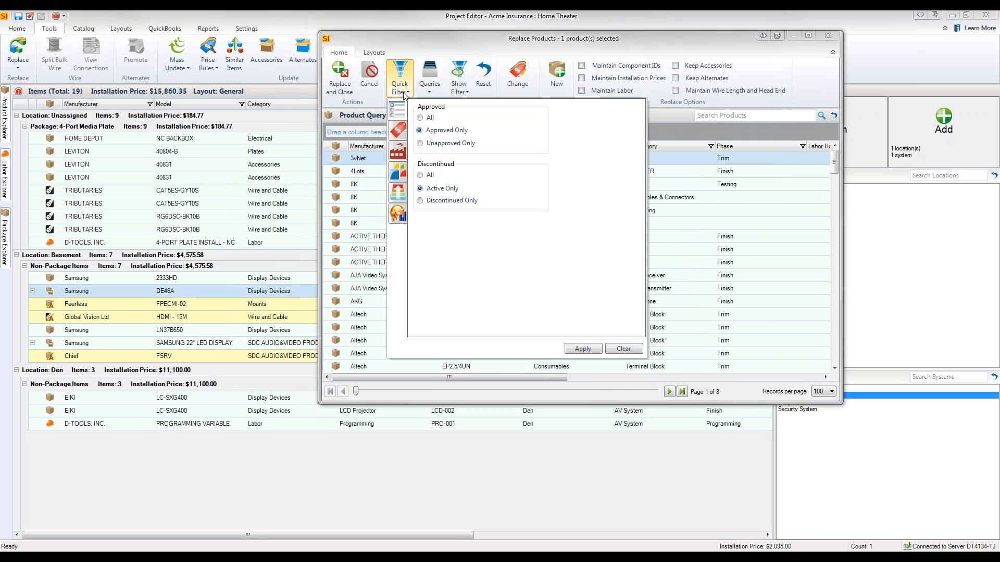
click(398, 175)
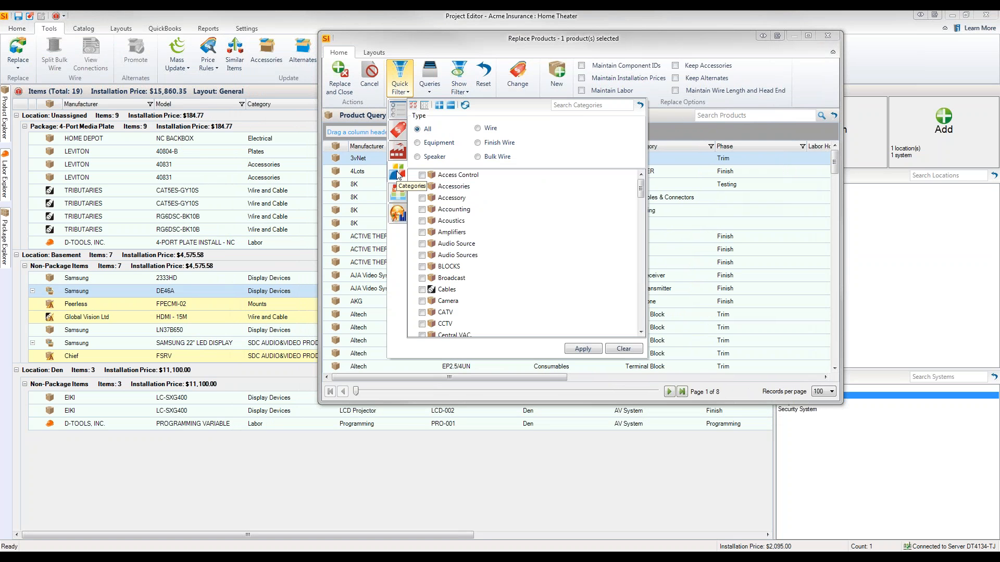
click(641, 301)
click(421, 301)
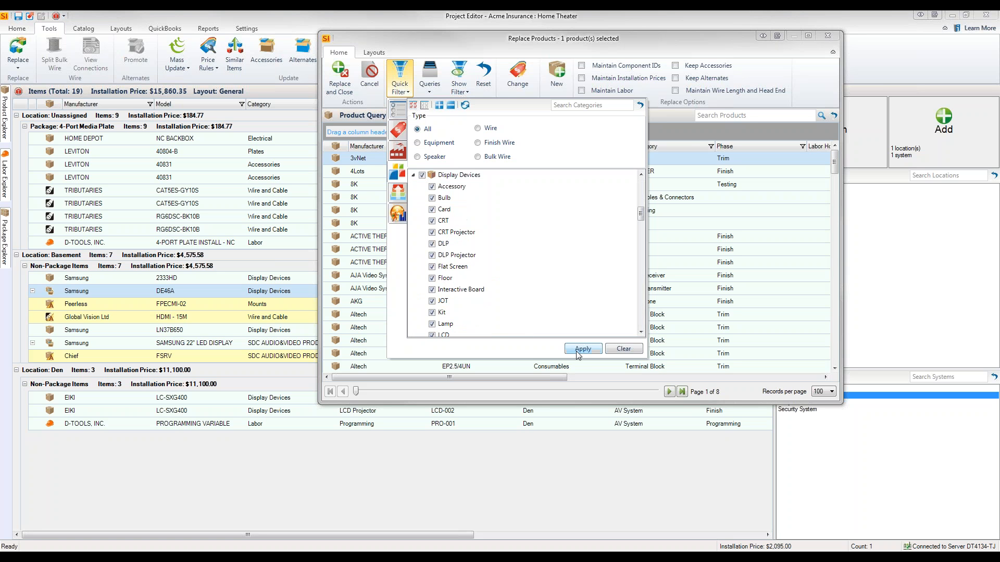
click(582, 349)
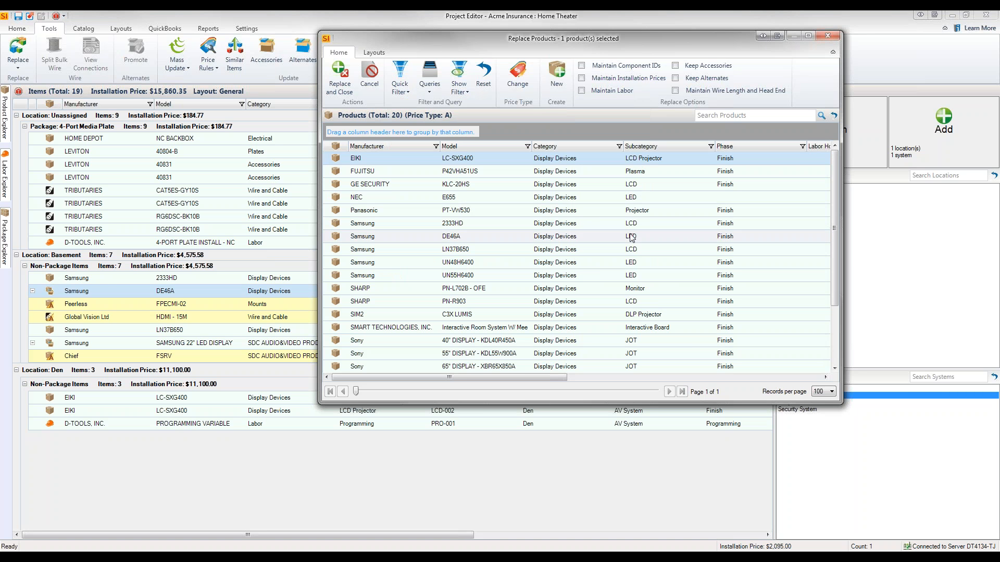
- Replace the display with the Samsung UN55H6400, adding all its suggested accessories and accepting the default bulk wire assignment
click(633, 278)
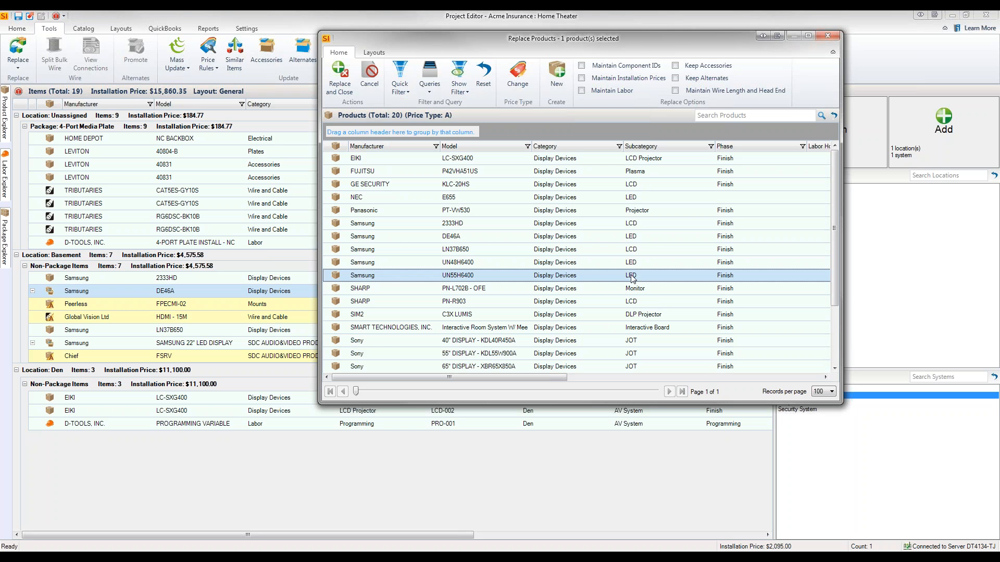
click(344, 79)
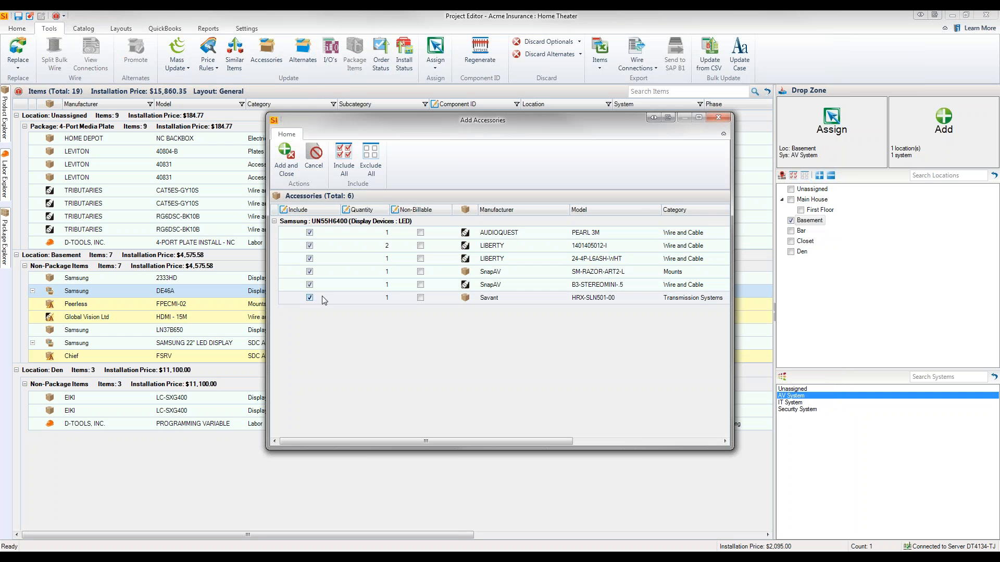
click(286, 159)
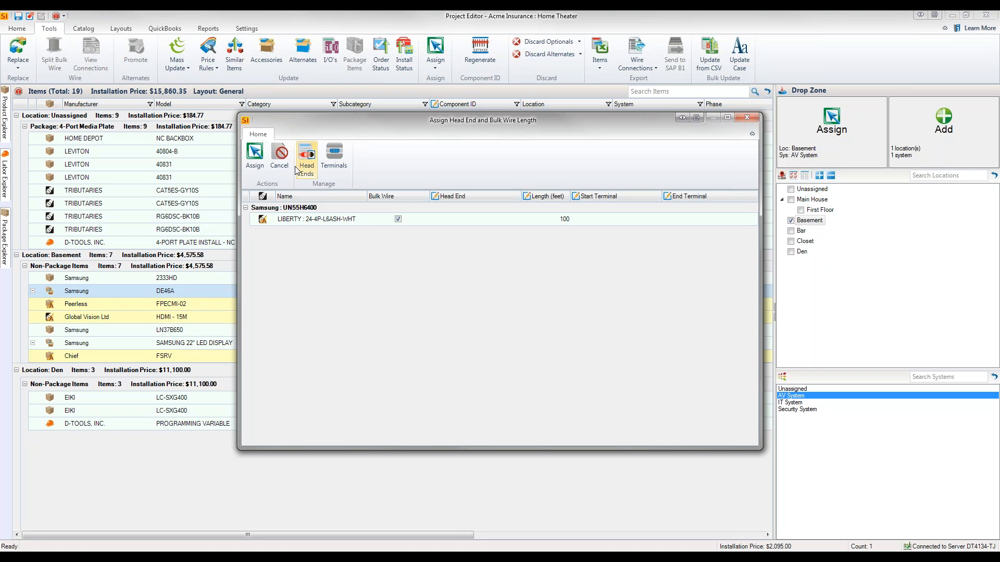
click(255, 169)
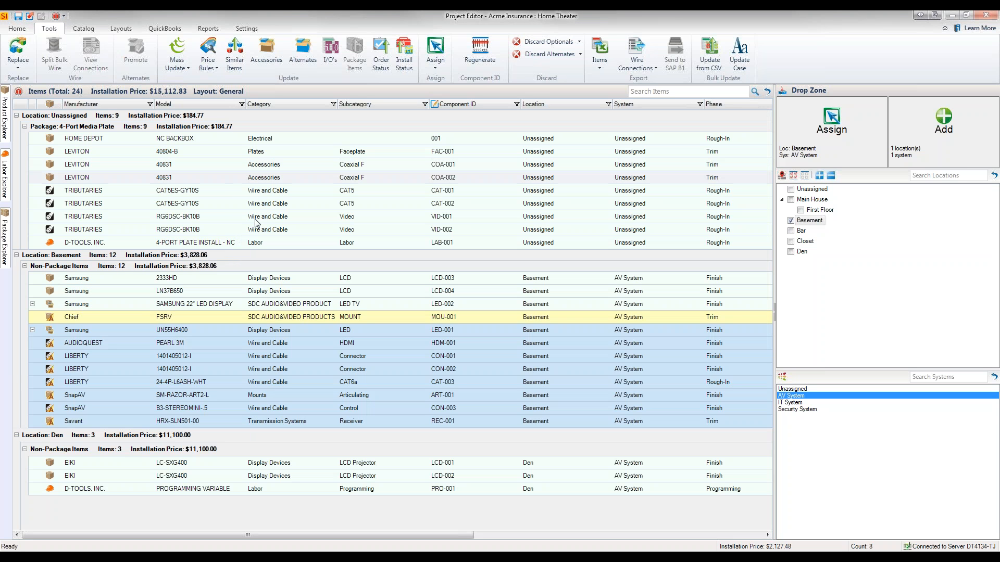
click(186, 333)
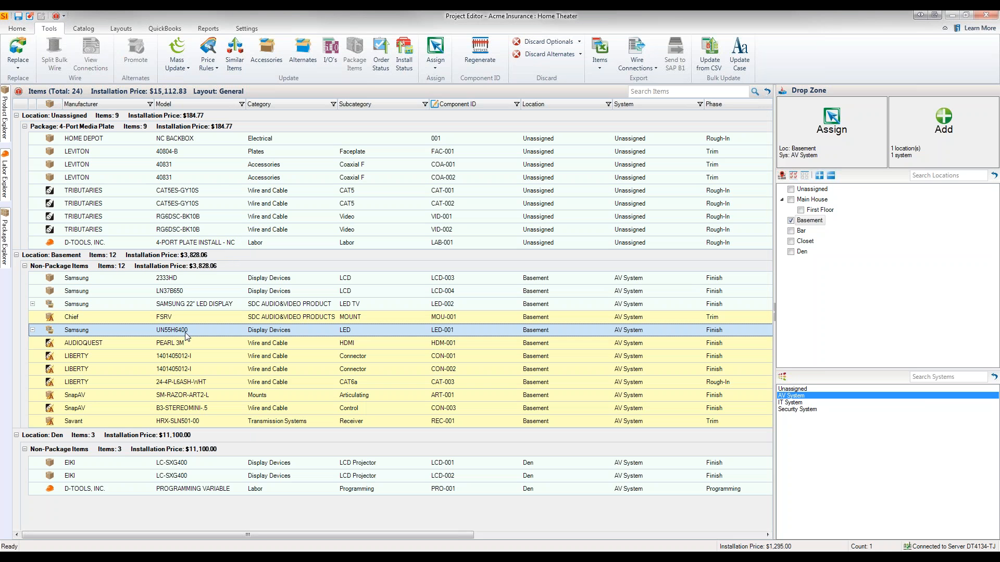
click(188, 357)
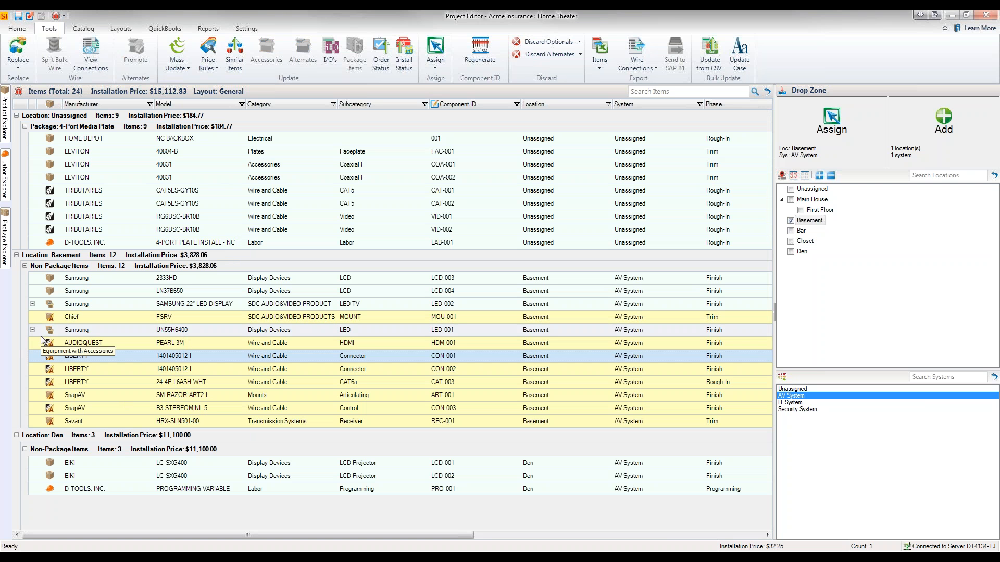
- Hide the accessories in the project's item list and show them again
click(122, 30)
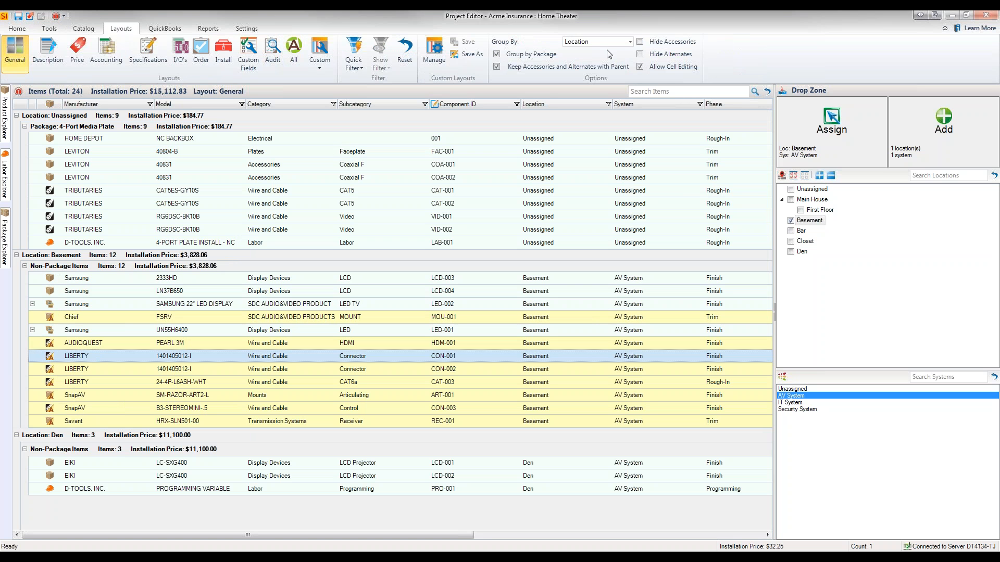
click(640, 42)
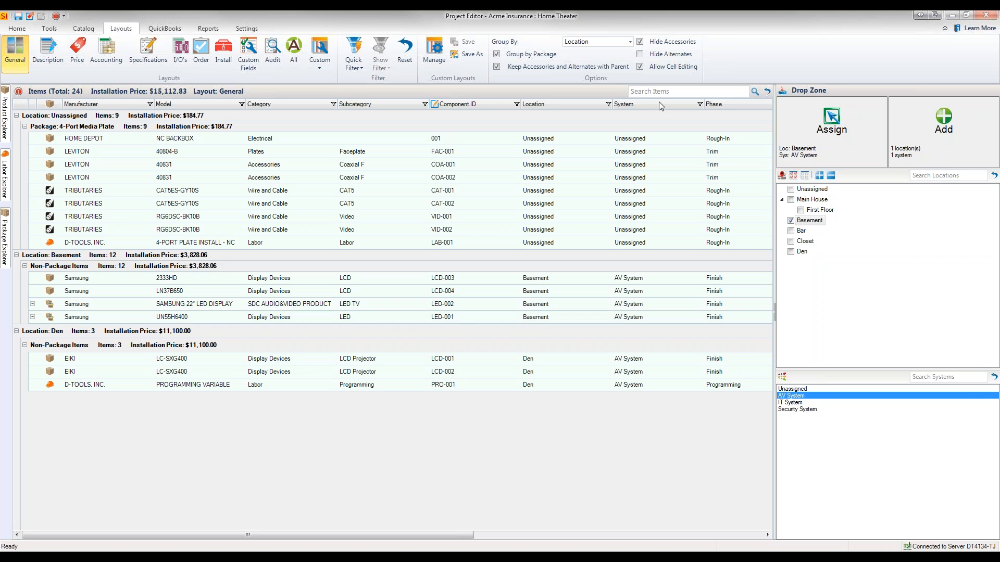
click(640, 42)
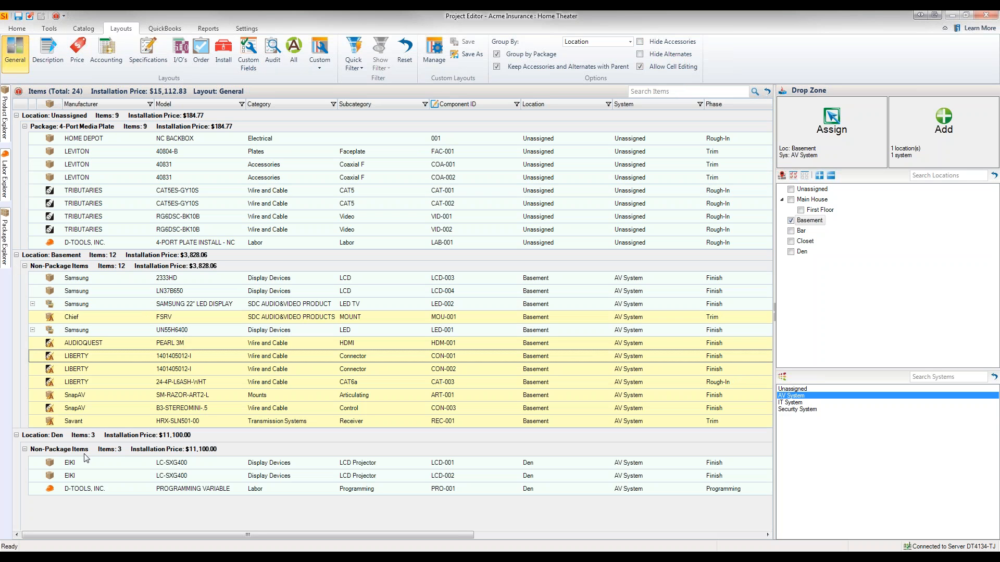
- Collapse all groups in the item list and expand the Unassigned location and its 4-Port Media Plate package
right_click(32, 121)
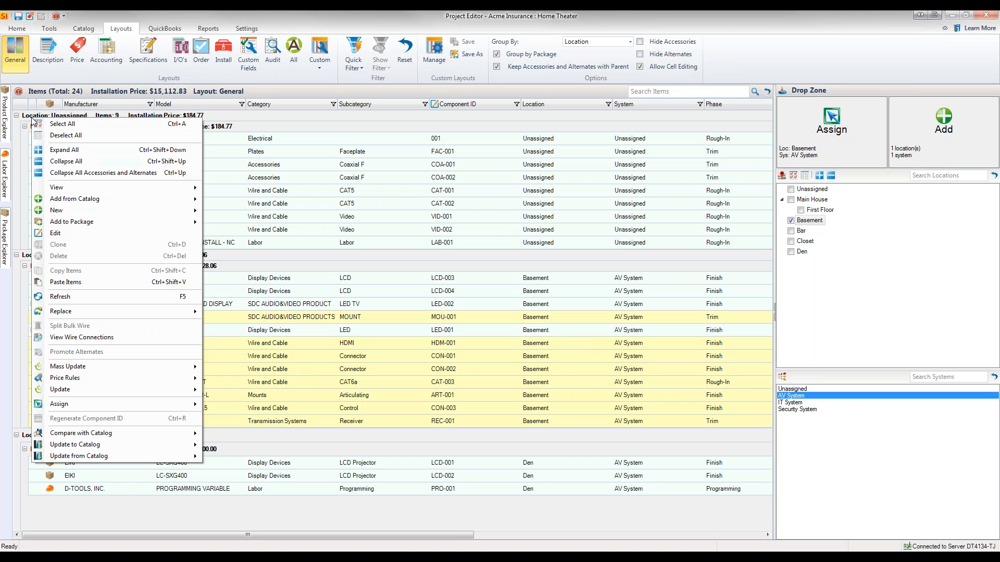
click(63, 161)
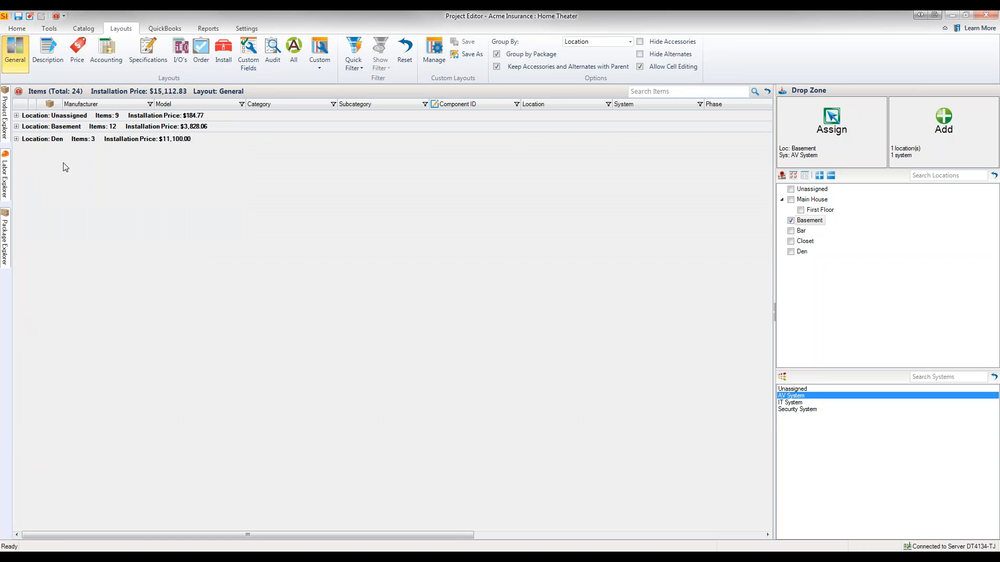
click(16, 116)
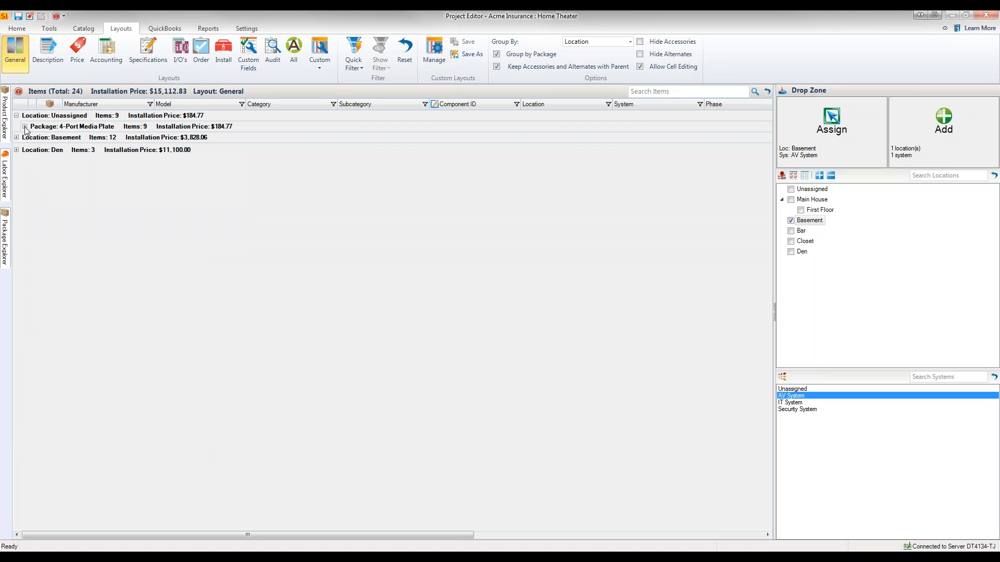
click(24, 127)
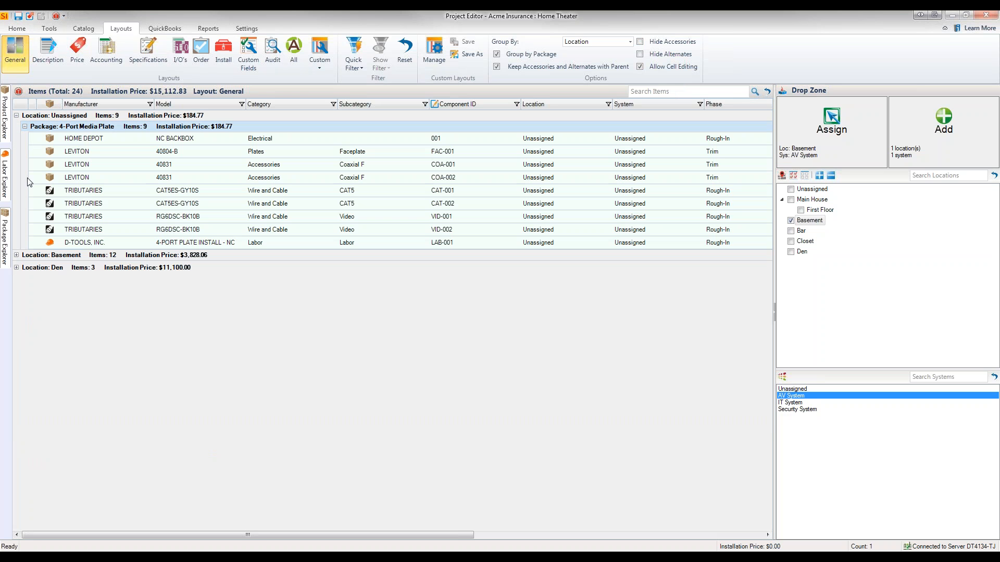
- Expand all location and package groups in the project's item list
click(17, 255)
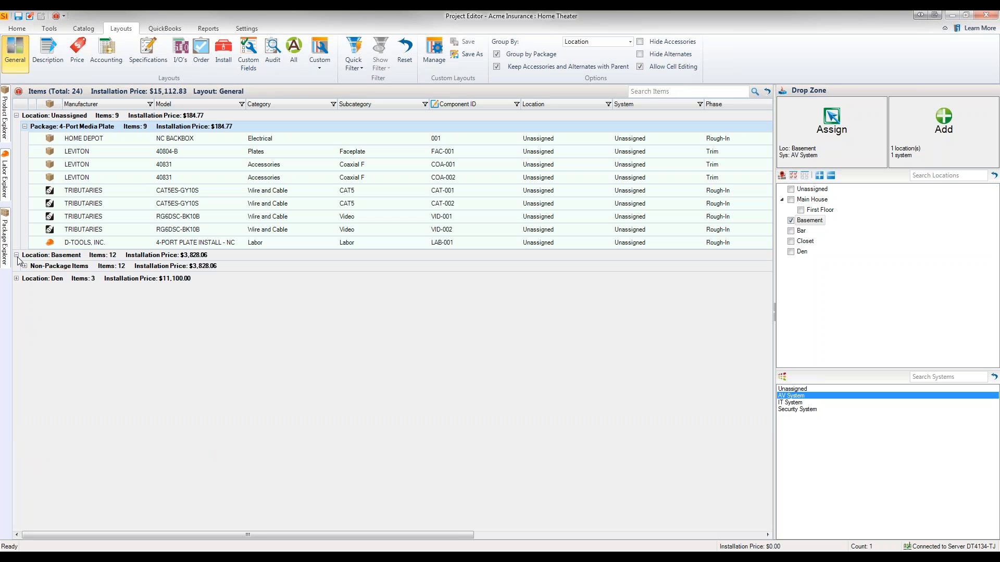
right_click(37, 259)
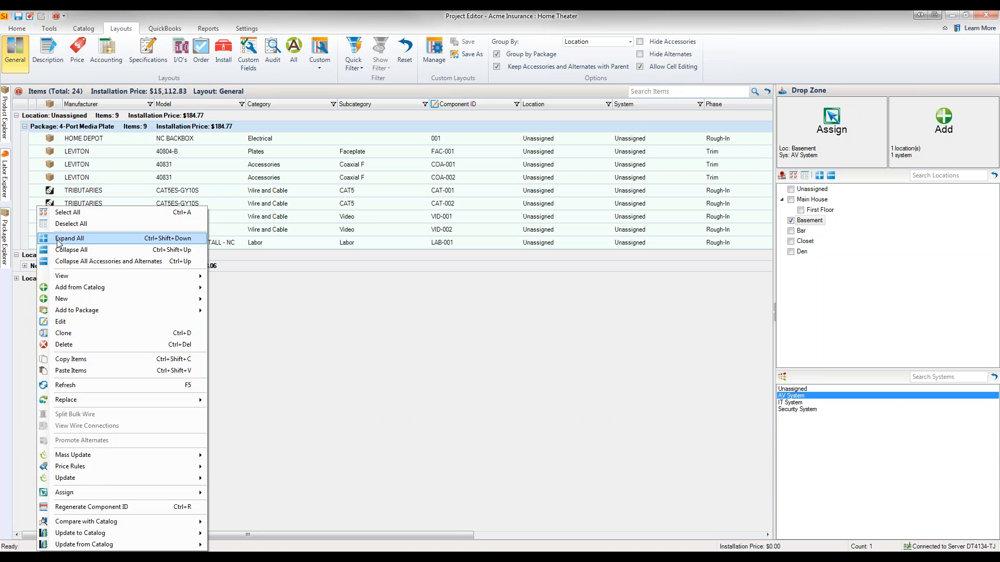
click(59, 243)
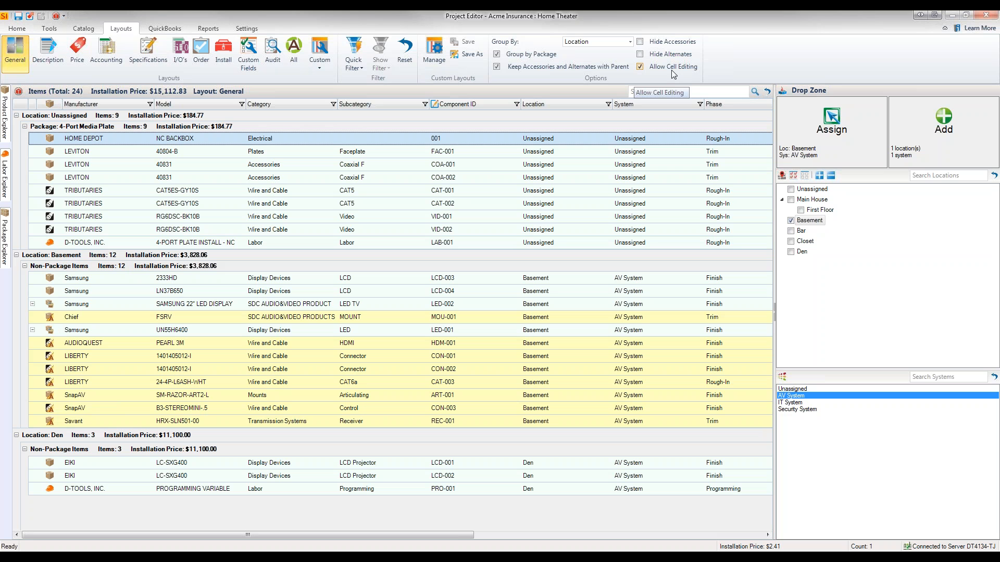
- Set the component ID of the Home Depot NC BACKBOX in the 4-Port Media Plate package to ELE-001
click(445, 139)
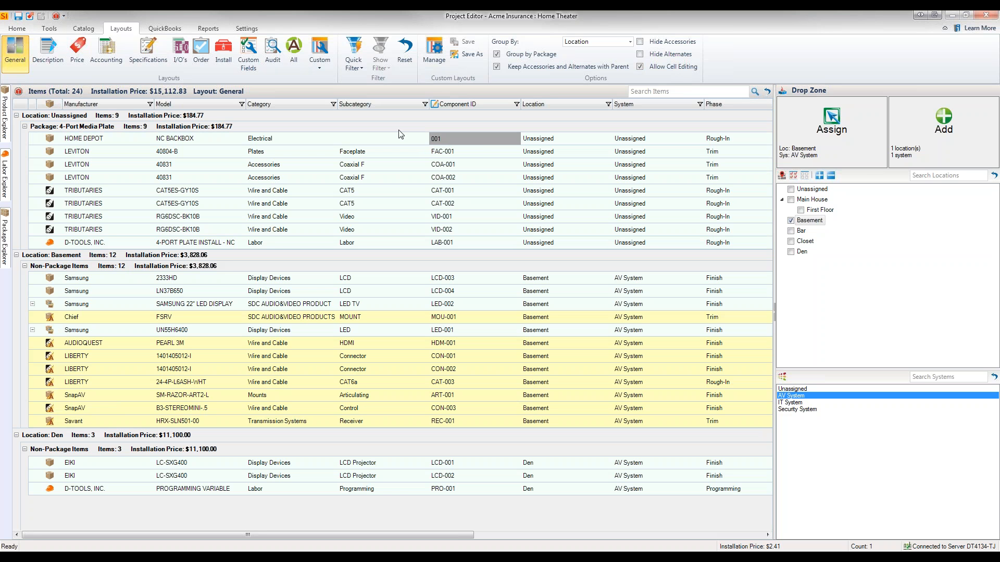
click(479, 151)
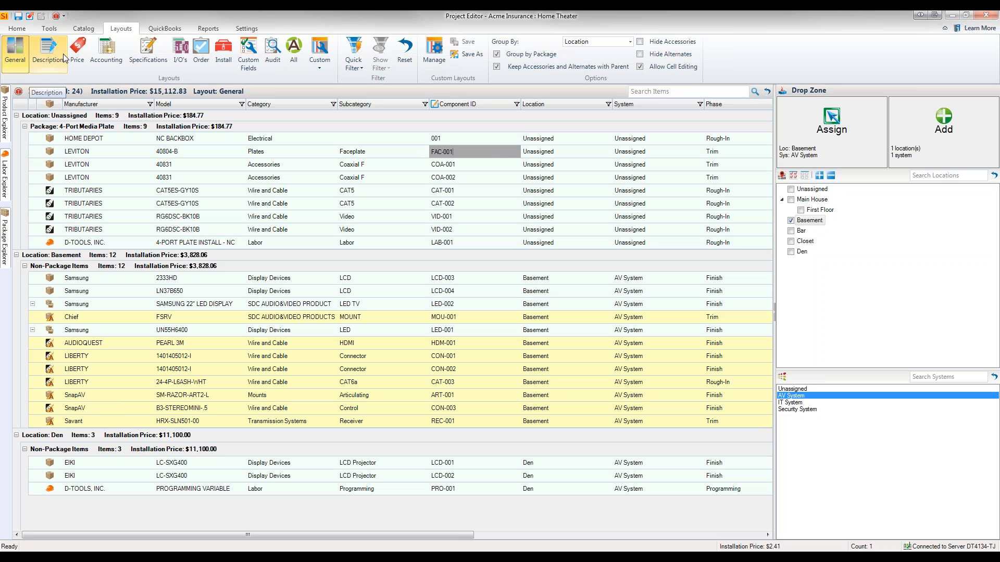
click(433, 141)
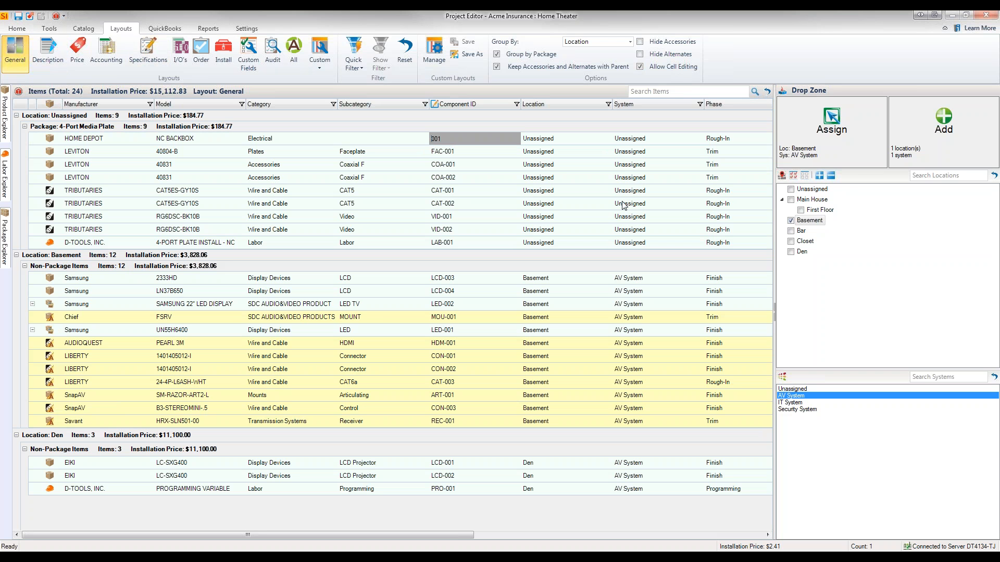
text(ELE-)
key(Return)
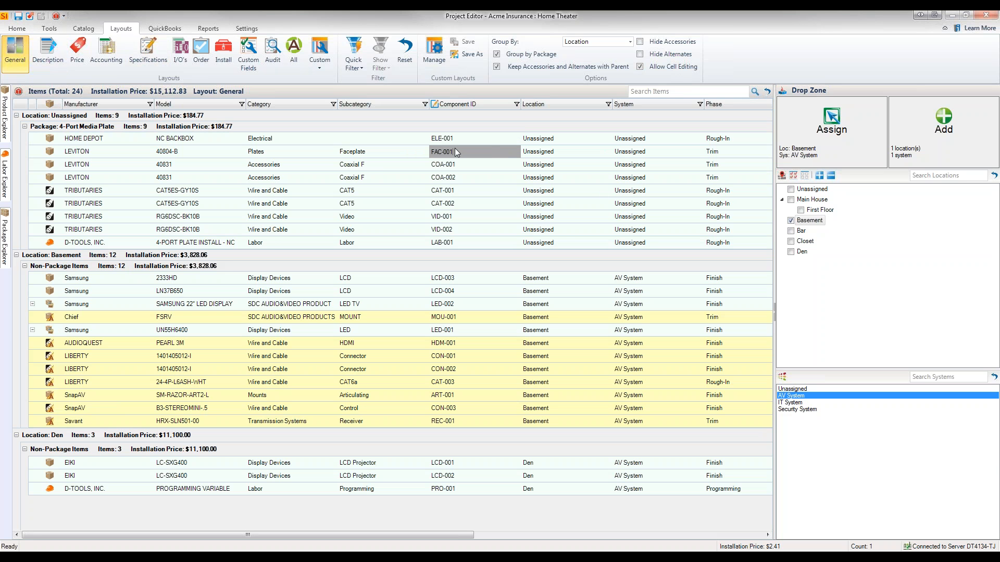
click(386, 156)
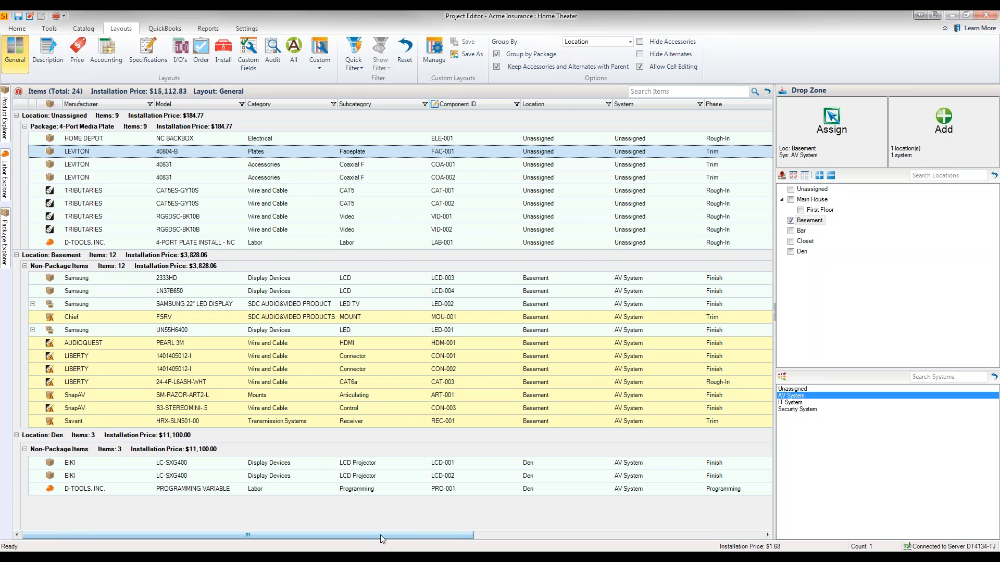
- Switch the item list to the Price layout and bring the margin, markup and discount columns into view
drag(381, 536, 359, 543)
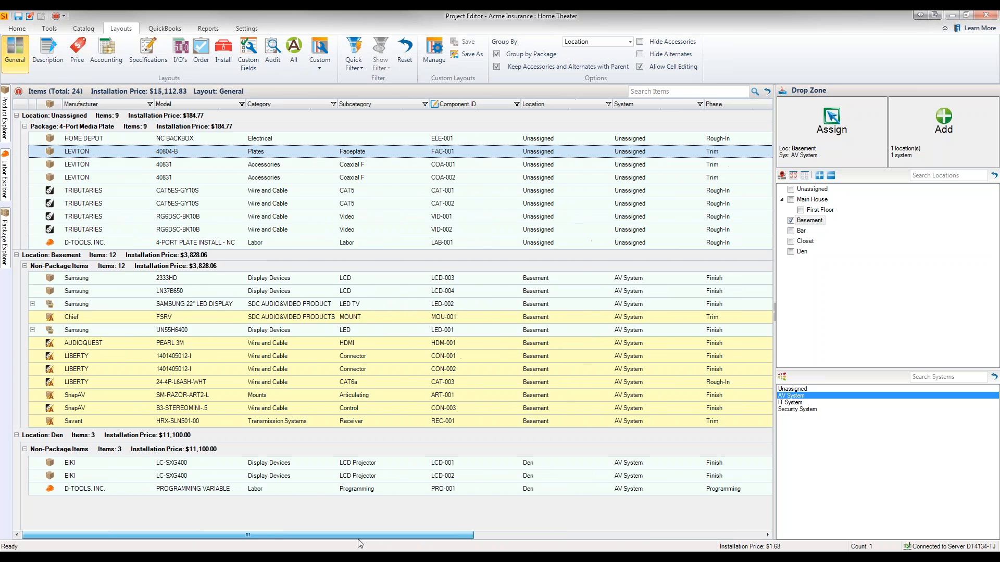
click(76, 56)
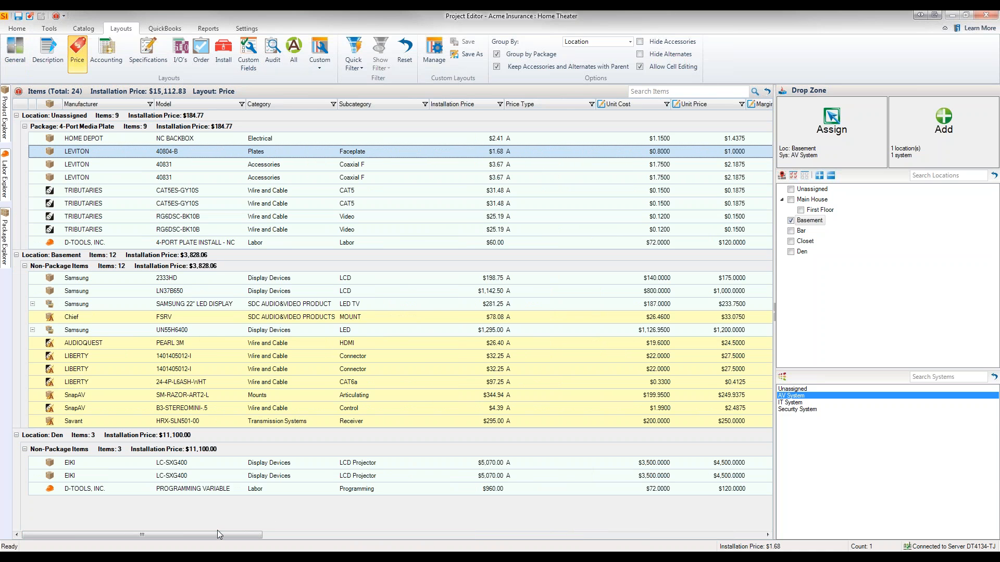
drag(218, 531, 258, 537)
drag(299, 537, 342, 537)
- Open the margin and markup cells of the Leviton 40804-B faceplate for editing and leave their values as they are
click(457, 152)
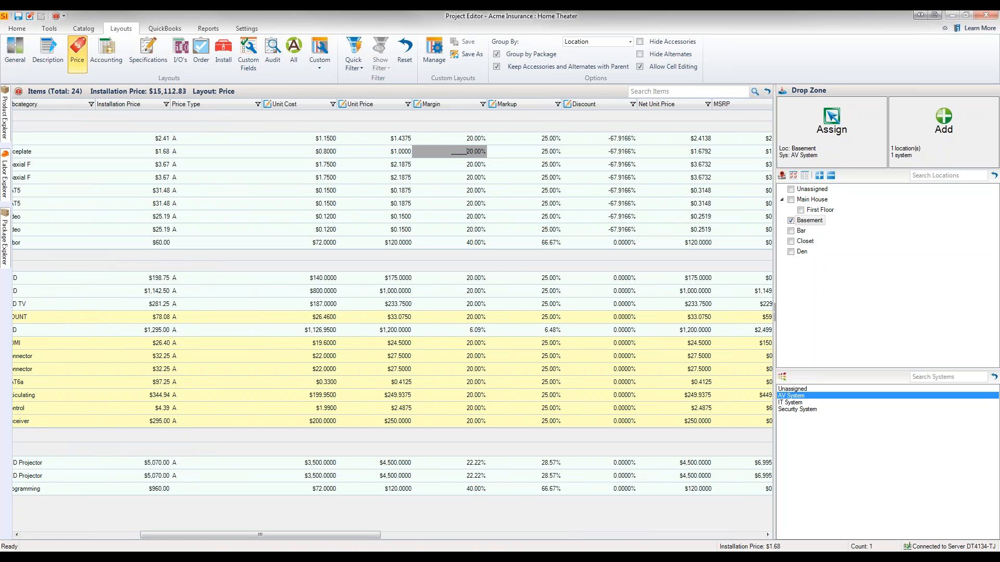
click(529, 151)
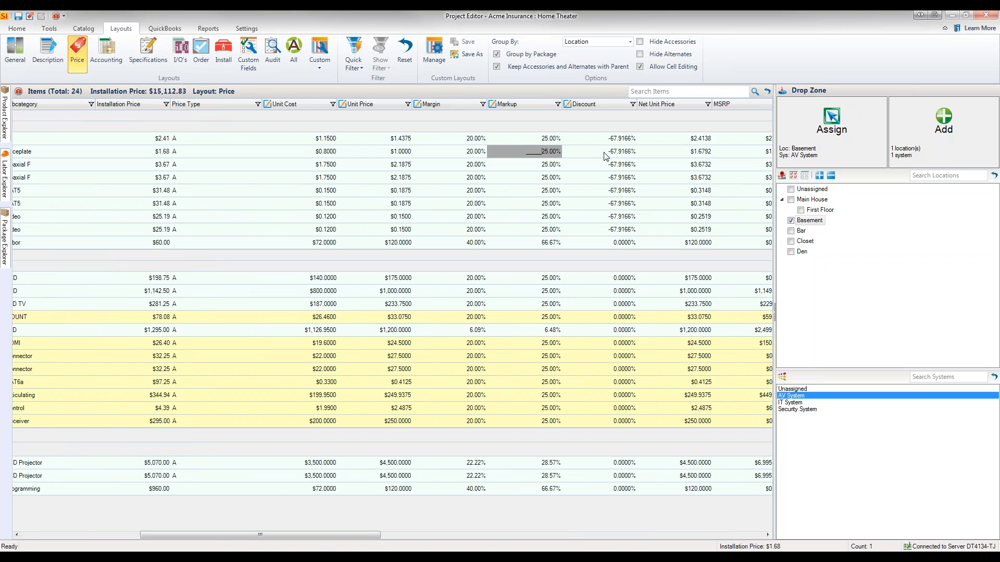
key(Return)
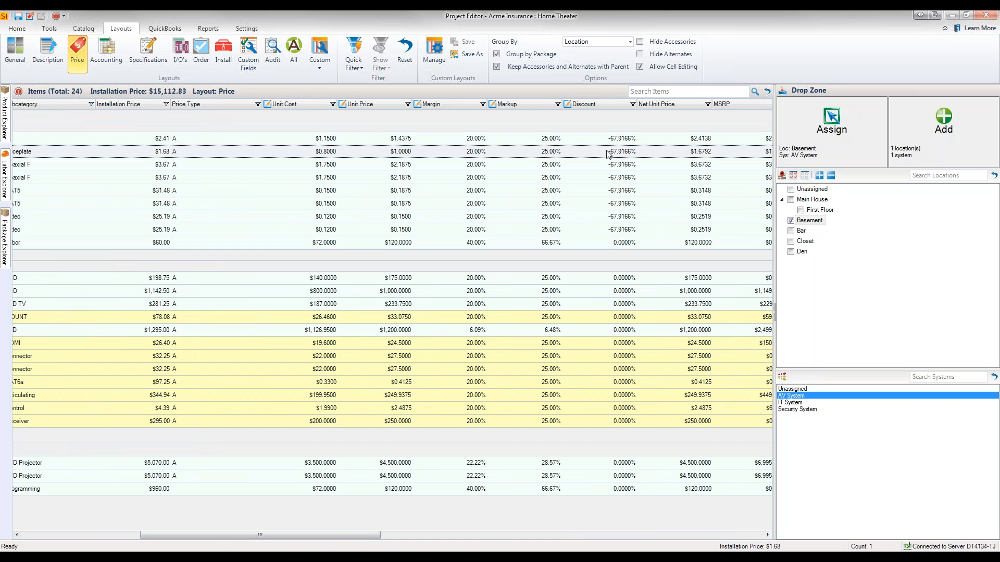
click(539, 153)
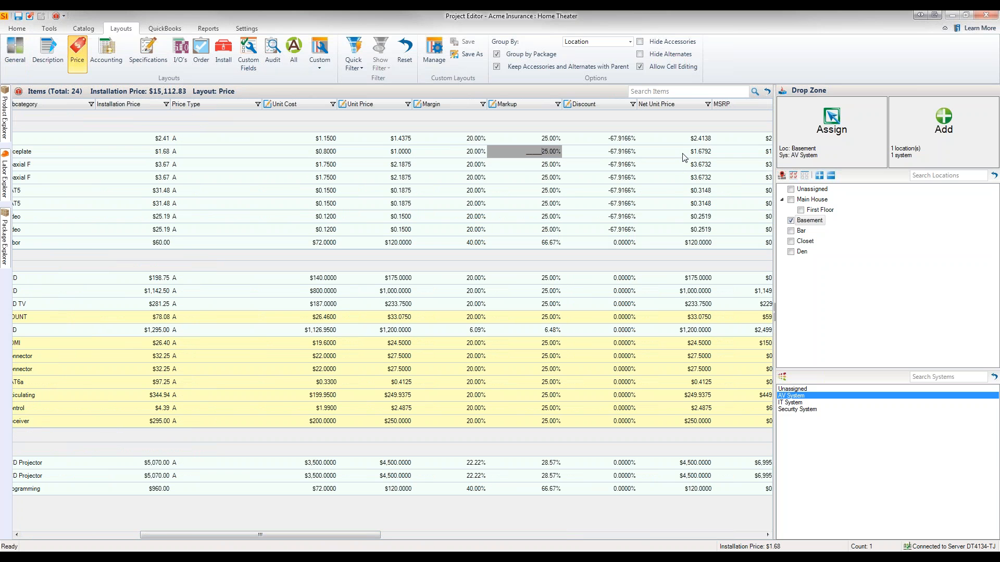
key(Return)
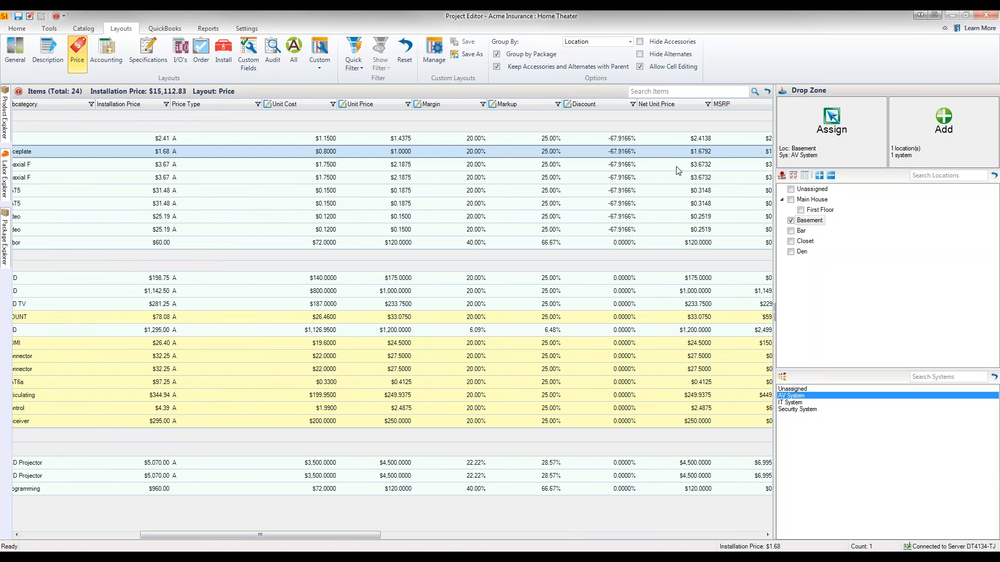
click(127, 536)
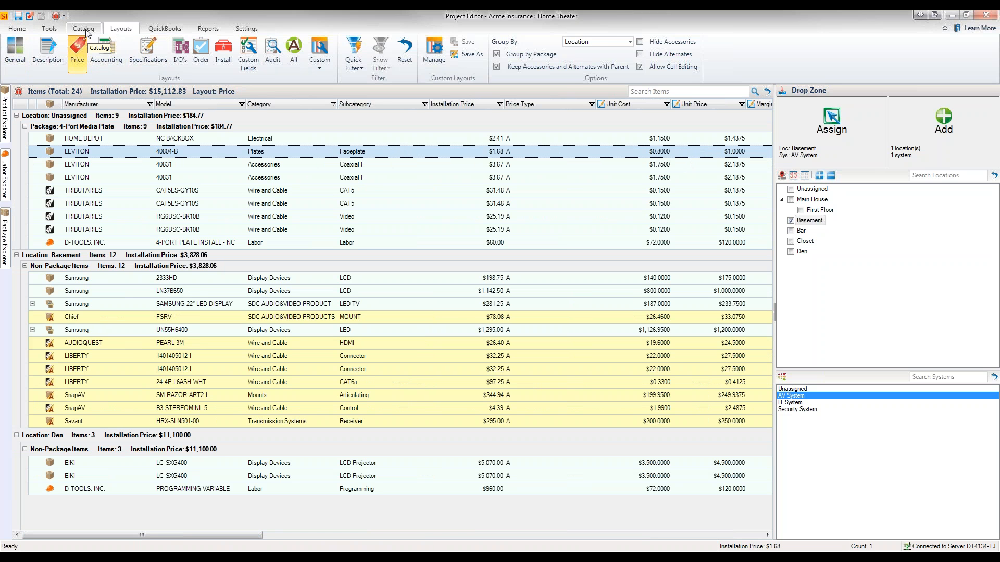
click(50, 28)
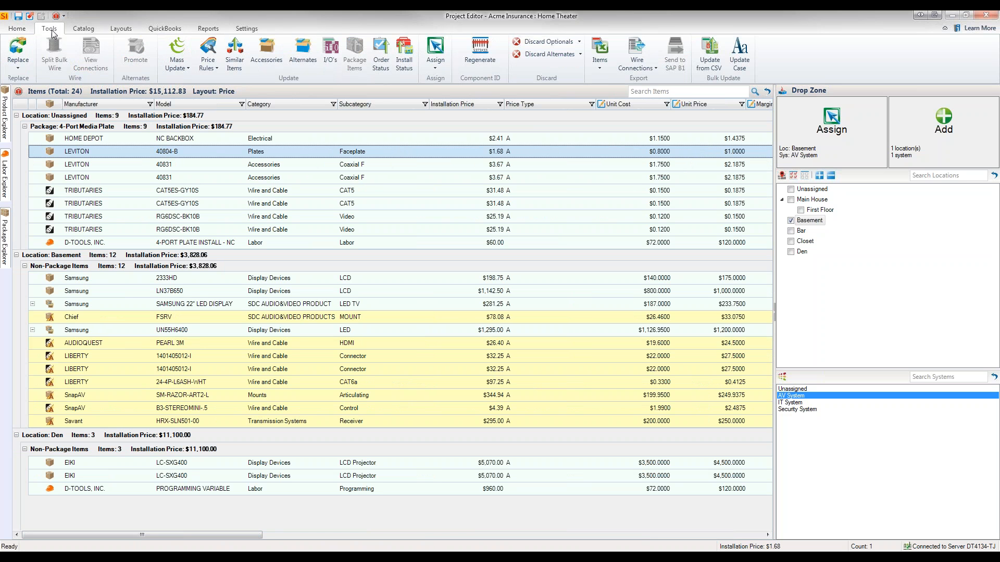
click(90, 30)
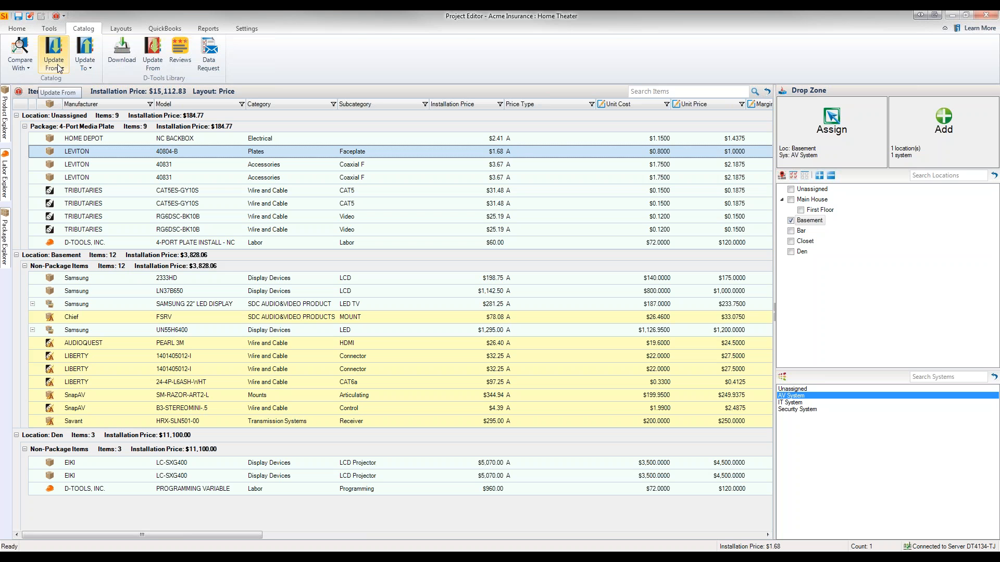
- Create a new product in the project with manufacturer D-TOOLS, INC. and model D-Tools
click(18, 29)
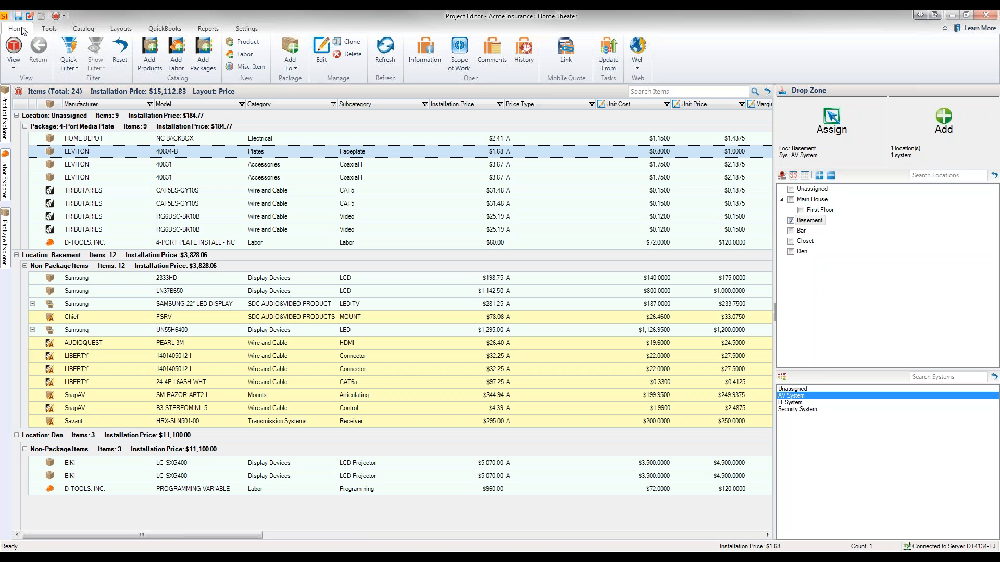
click(248, 45)
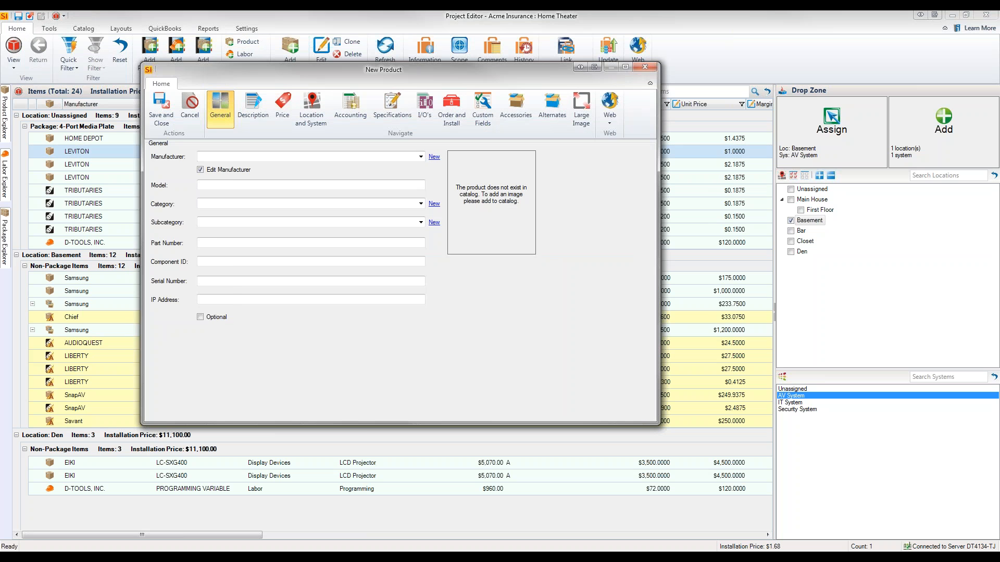
drag(405, 73, 439, 76)
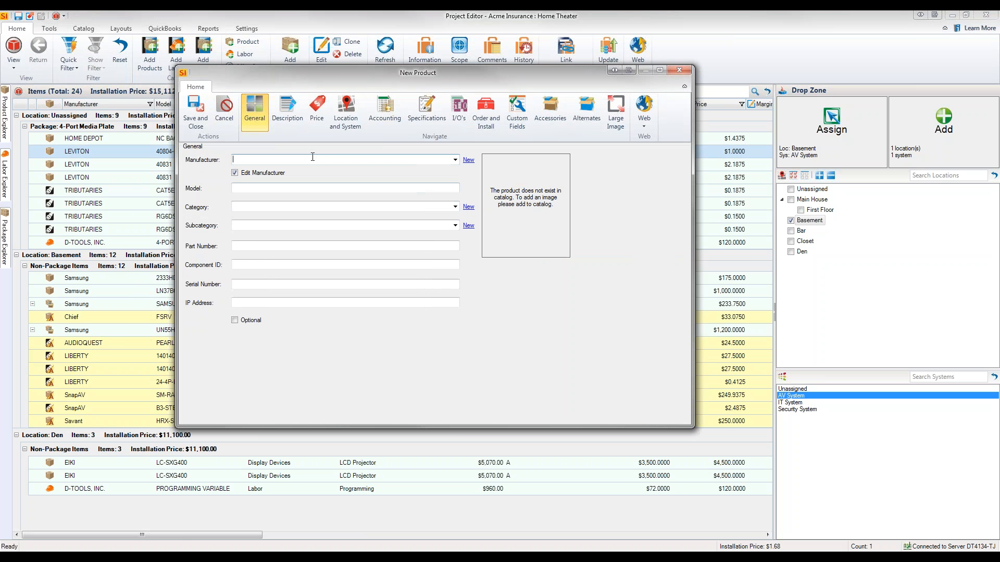
click(455, 160)
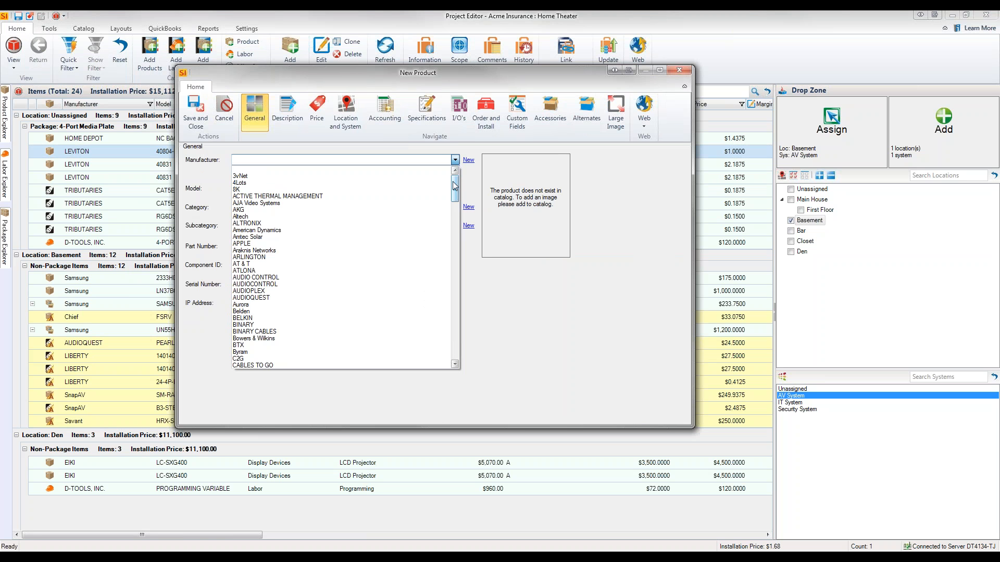
drag(454, 185, 456, 208)
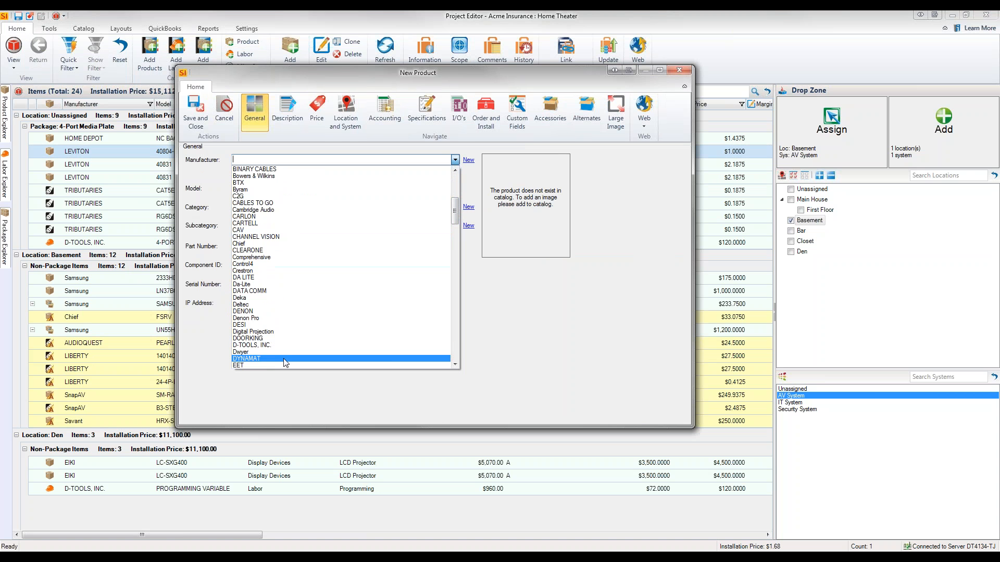
click(287, 345)
click(295, 189)
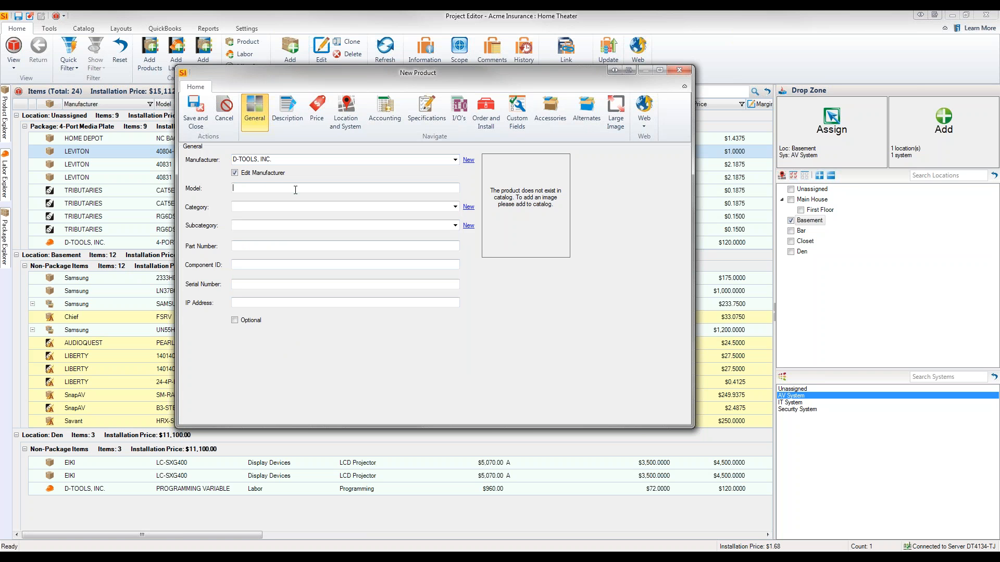
text(D-Tools)
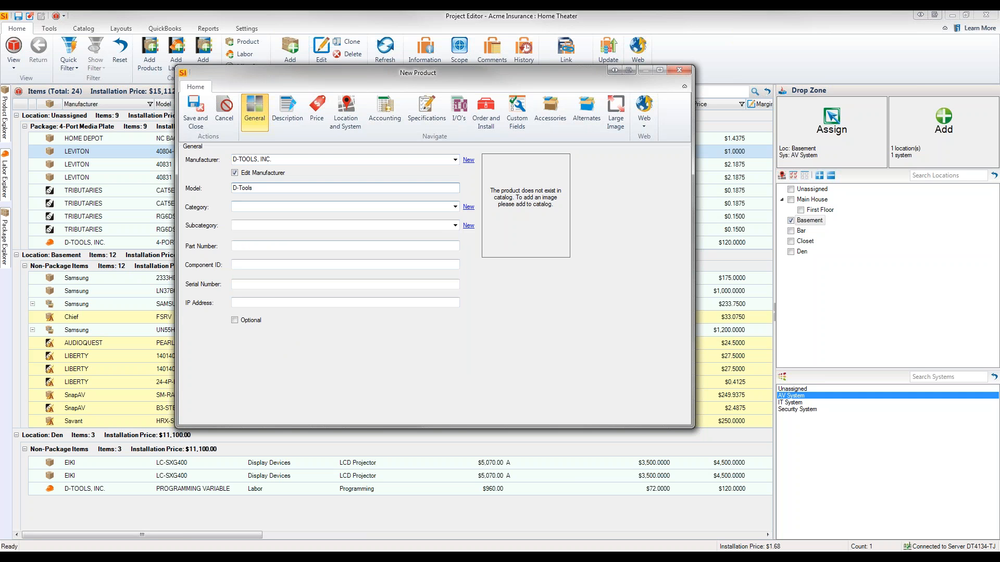
- Assign the new product to the Electrical category and give it the short description "D-Tools Software"
click(455, 207)
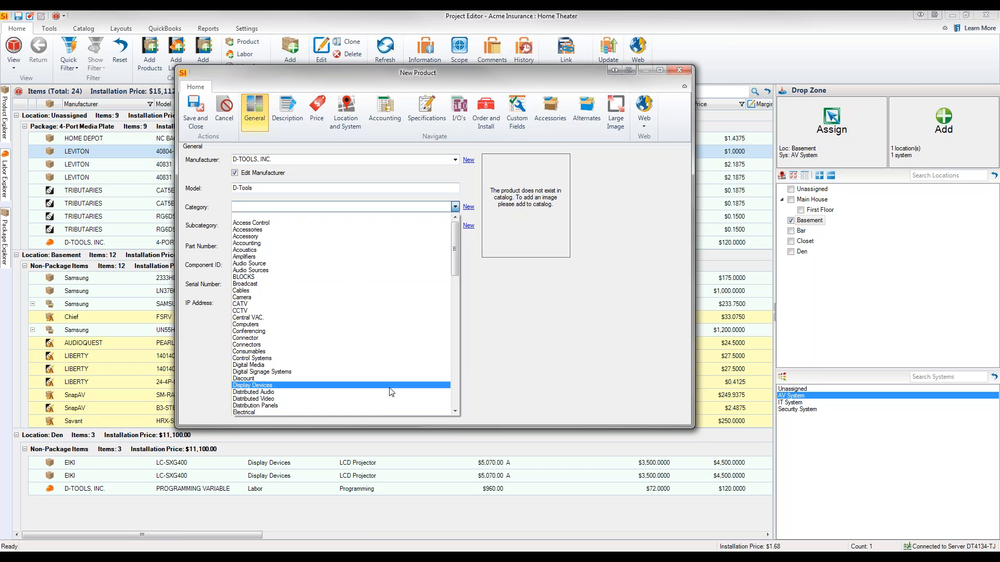
click(383, 413)
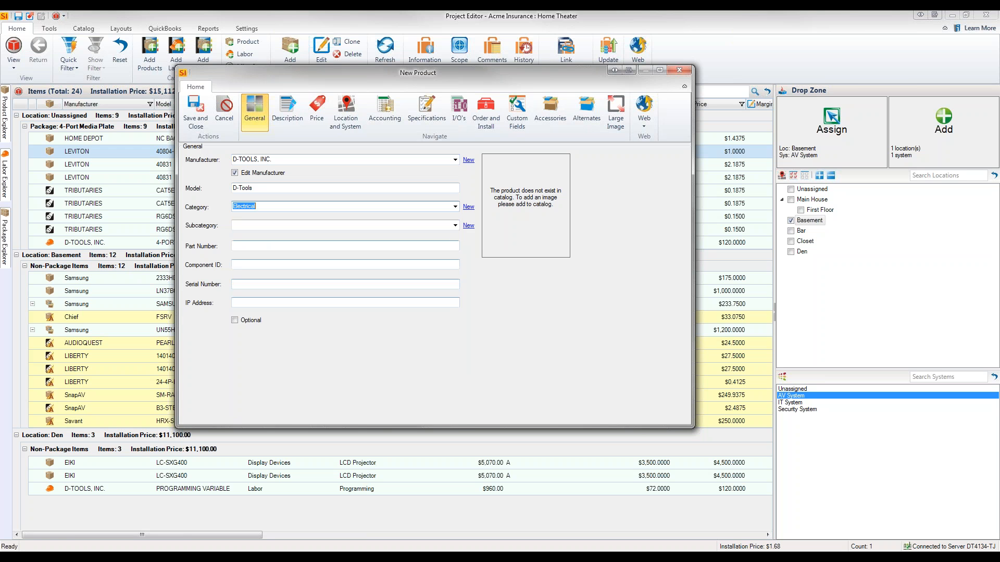
click(454, 227)
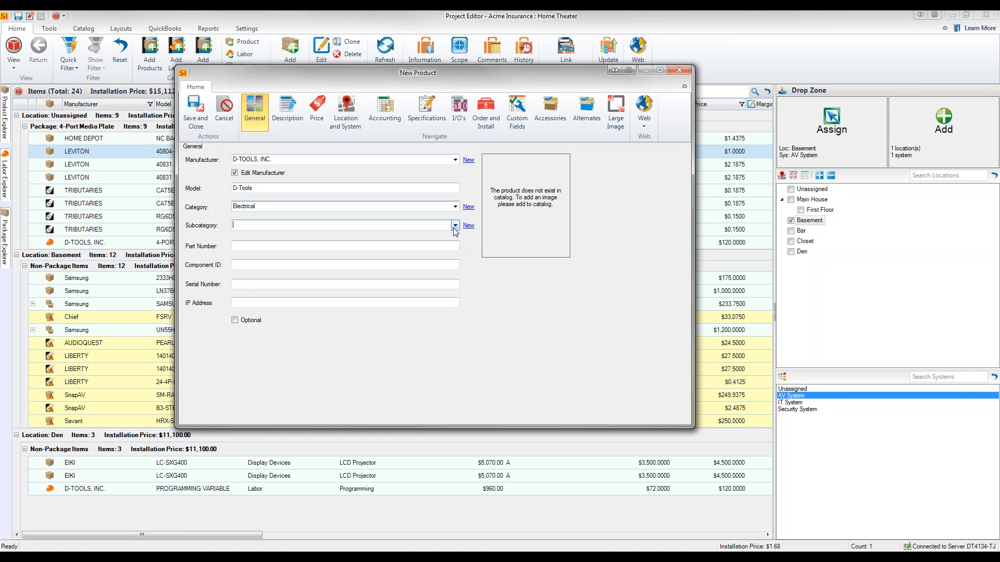
click(455, 228)
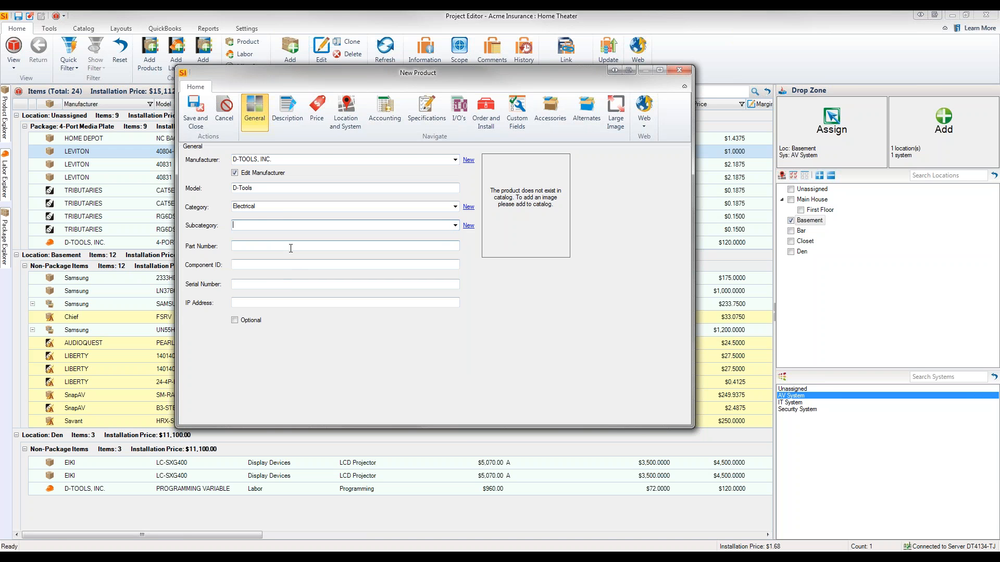
click(287, 111)
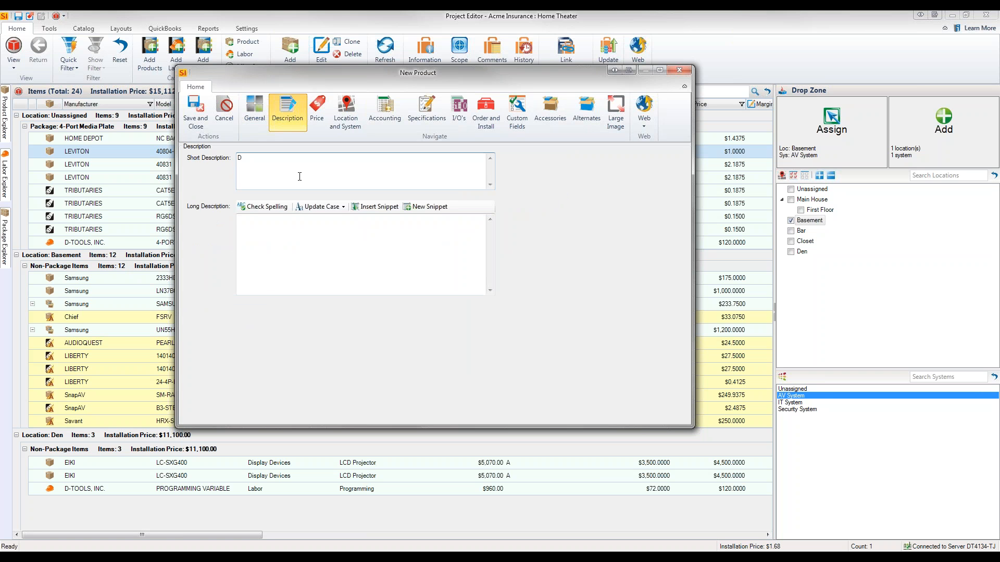
text(D-Tools Software)
- Set the new product's unit price to 1,200 and its phase to Finish, and save it to the project
click(316, 110)
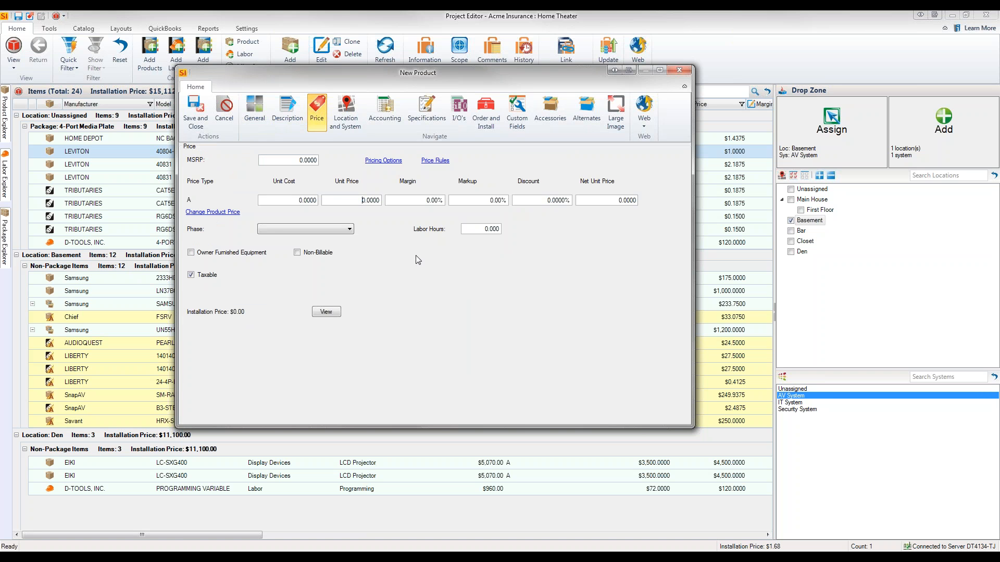
text(1200)
click(288, 230)
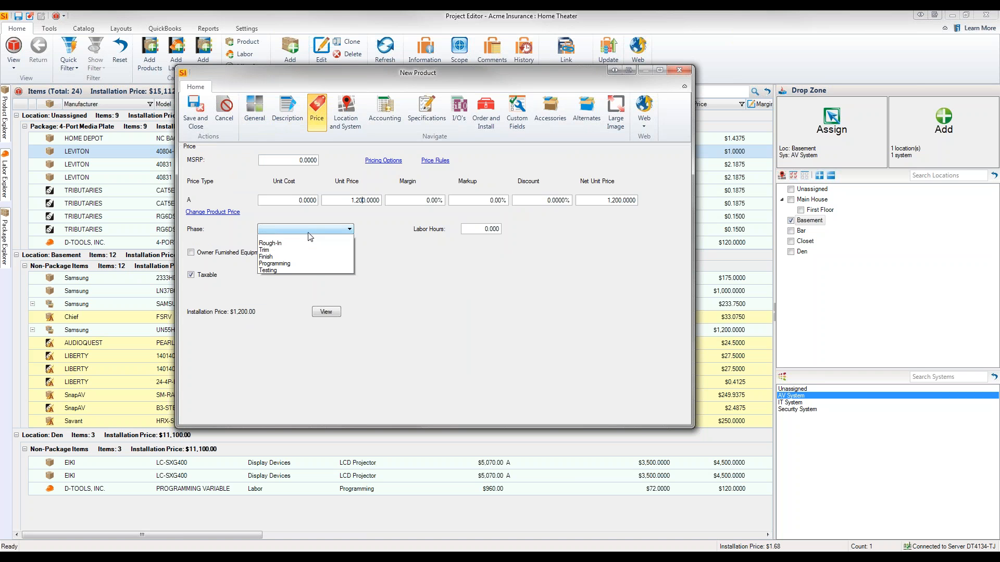
click(296, 259)
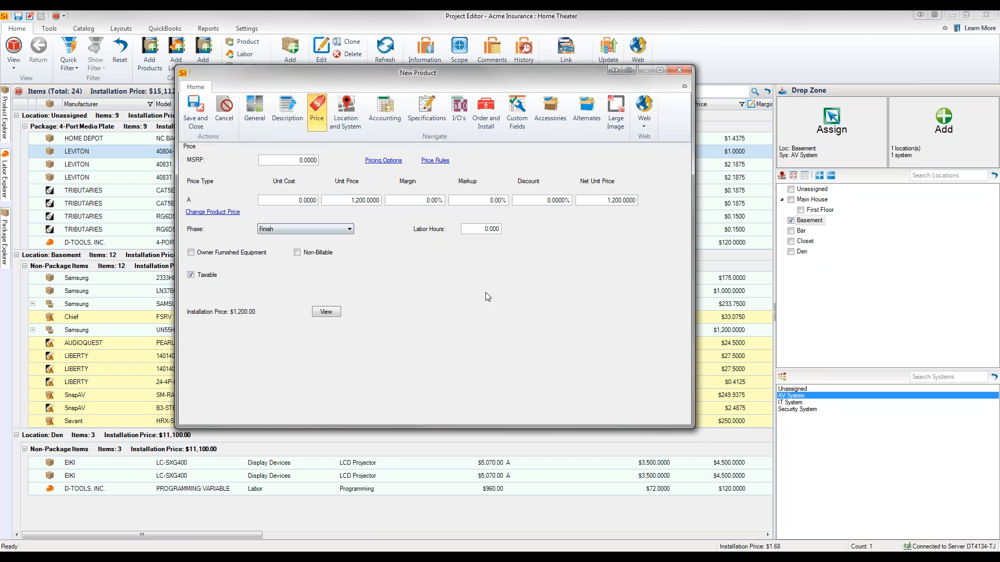
click(201, 118)
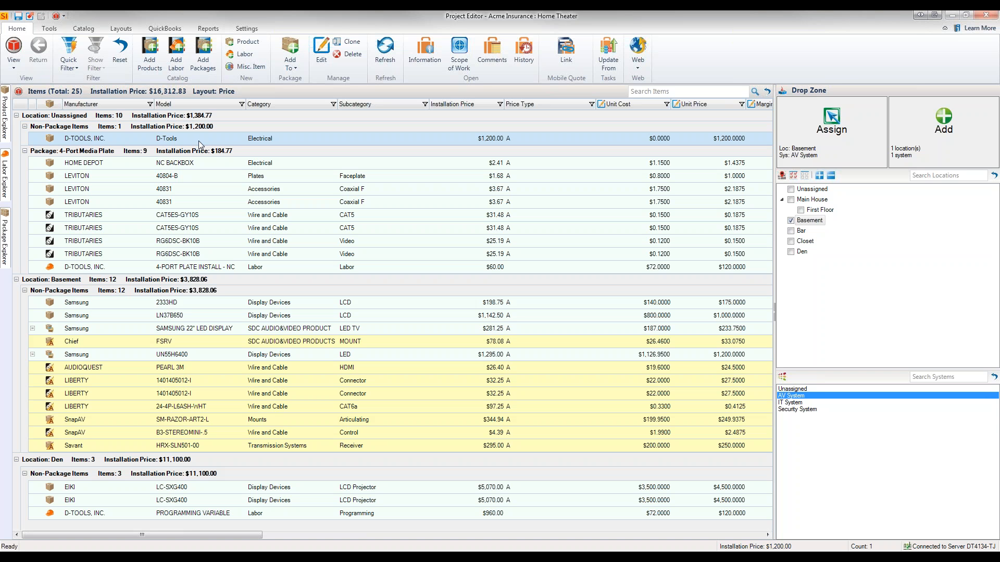
- Add the new D-Tools product from the project to the catalog with all fields included, new accessories appended and new products marked as approved
click(88, 32)
click(88, 62)
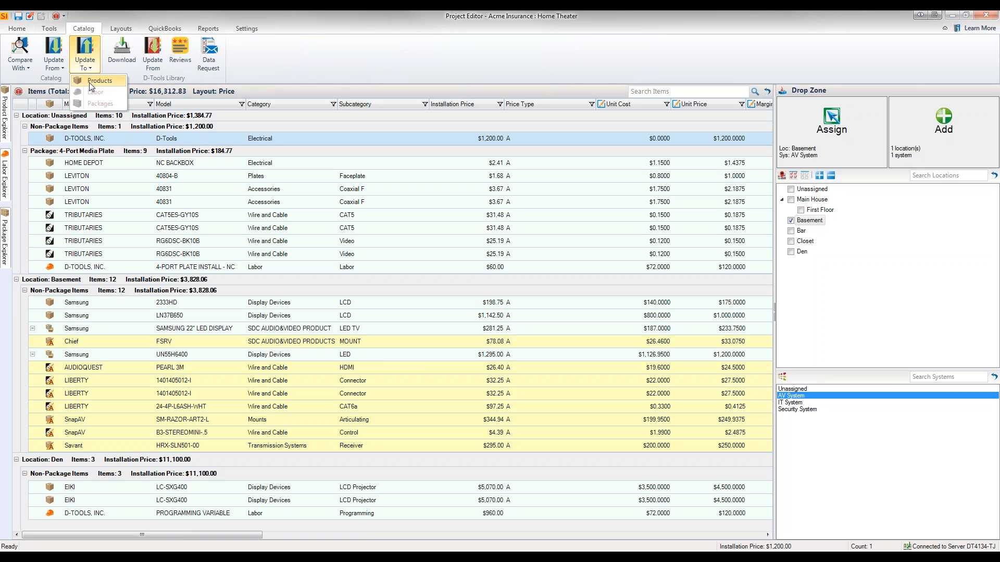
click(89, 83)
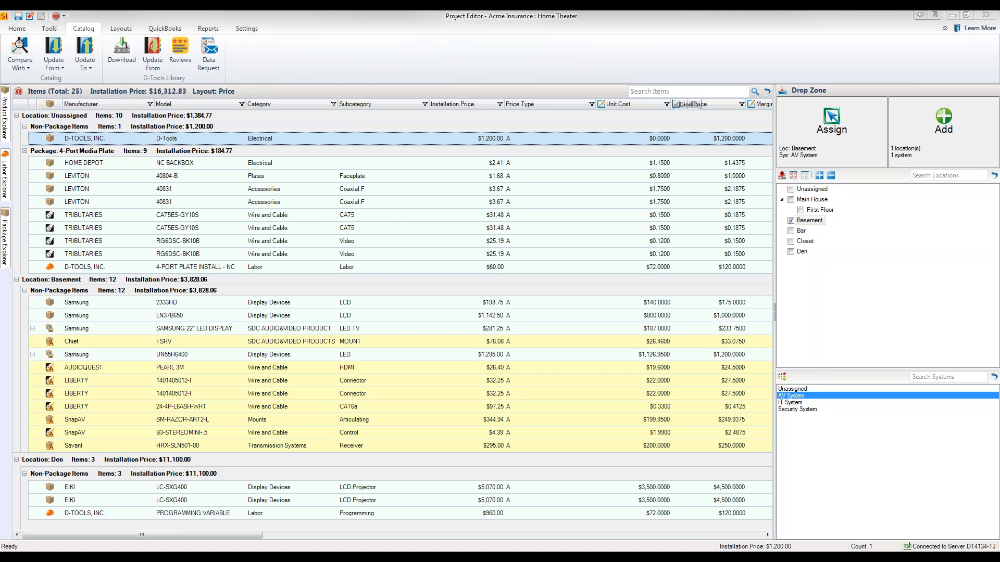
drag(472, 110, 414, 91)
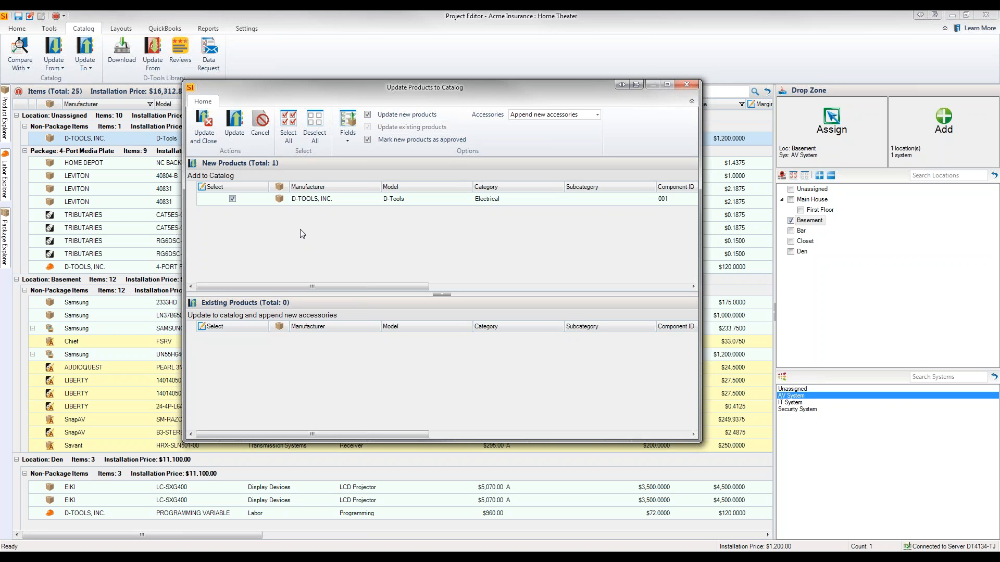
click(352, 121)
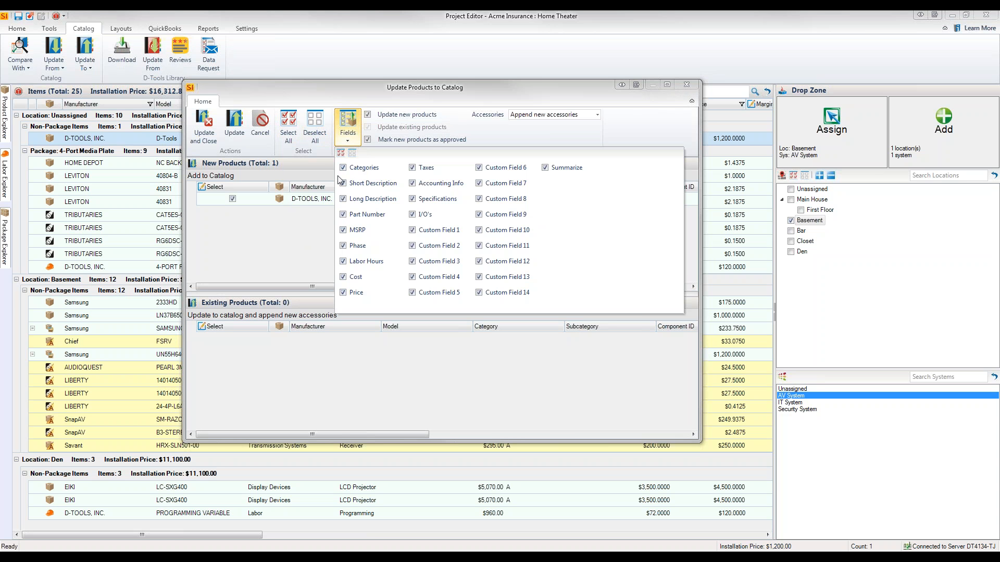
click(299, 242)
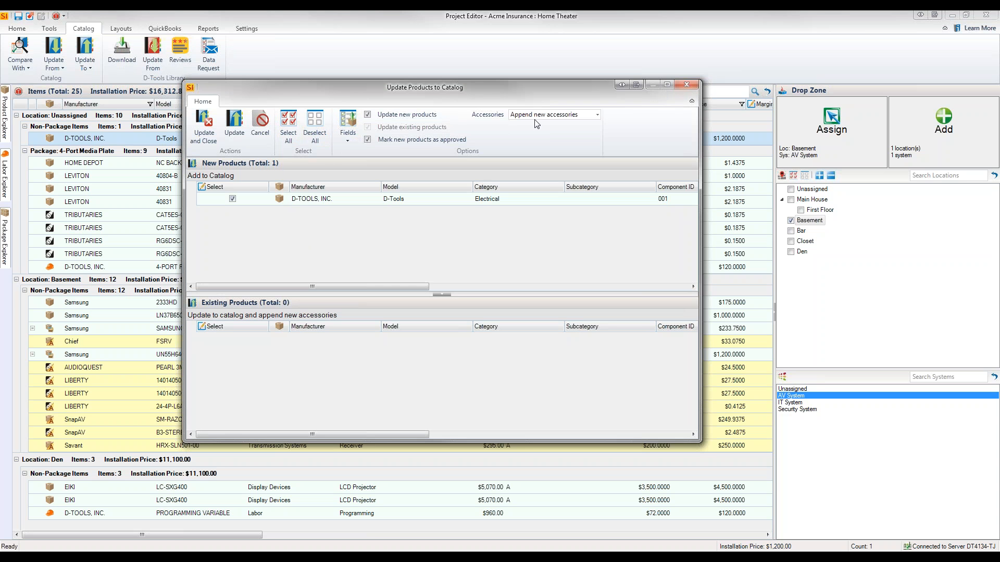
click(587, 118)
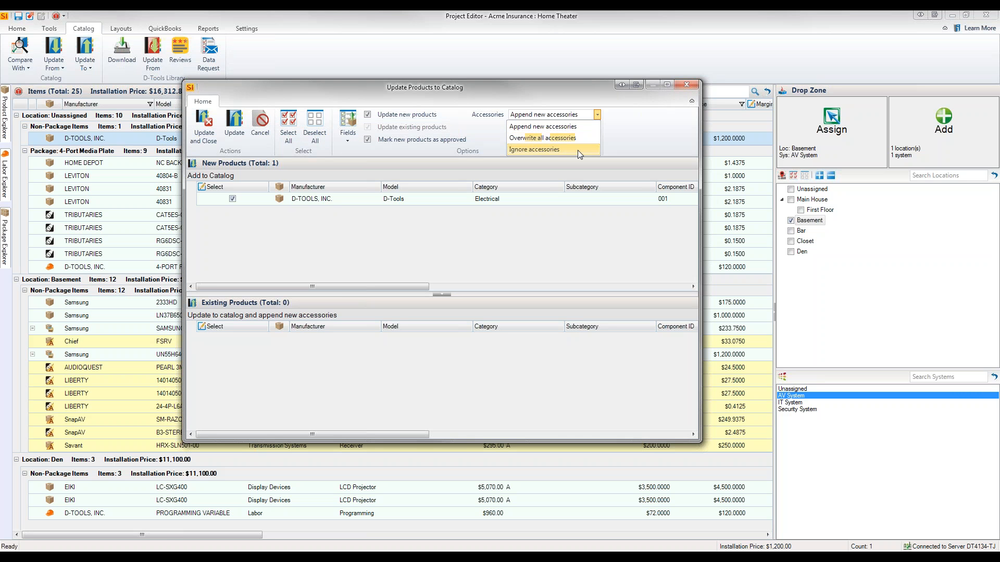
click(612, 140)
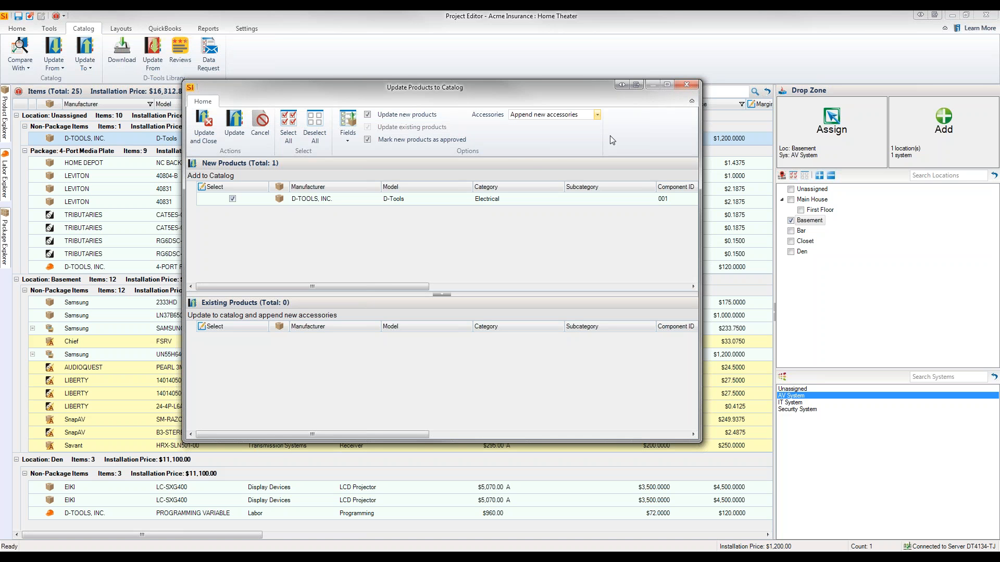
click(206, 134)
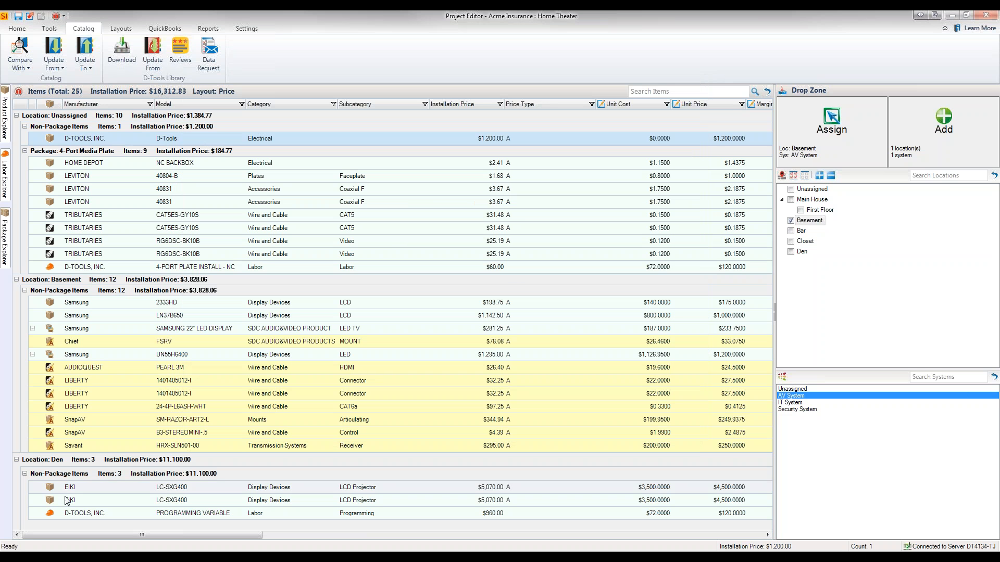
- Switch to the D-Tools SI main window and open the catalog's product management list
click(125, 560)
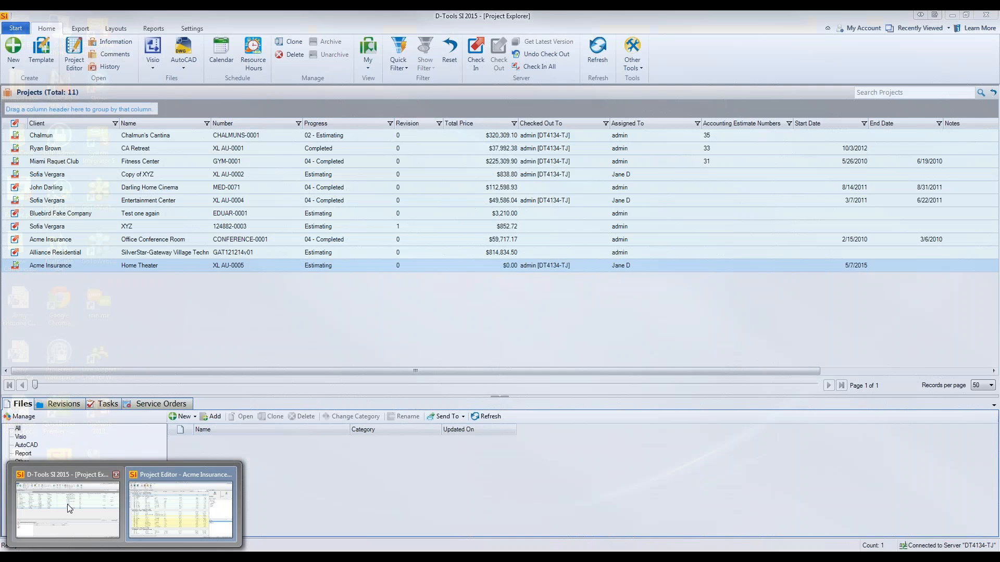
click(68, 508)
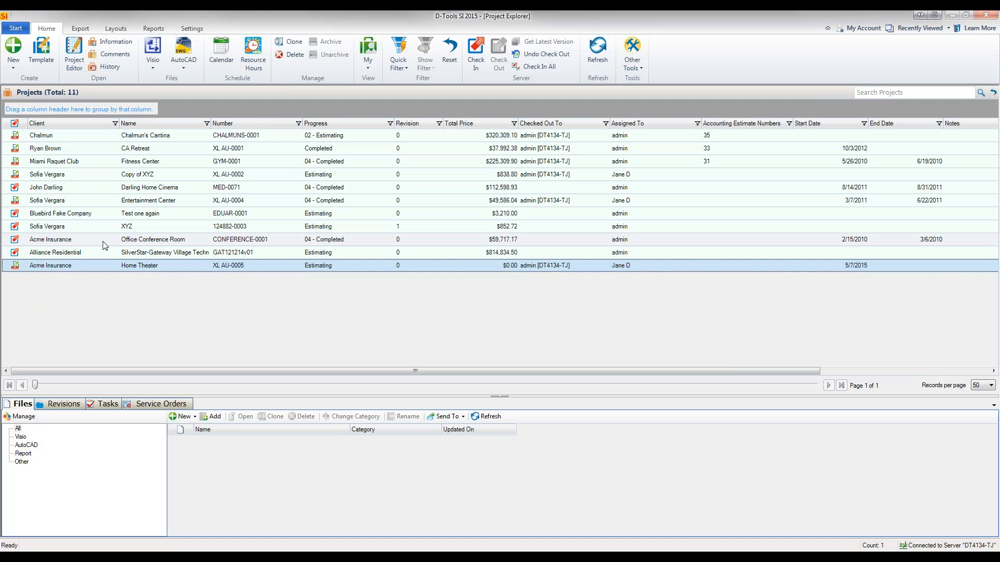
click(15, 28)
mouse_move(47, 125)
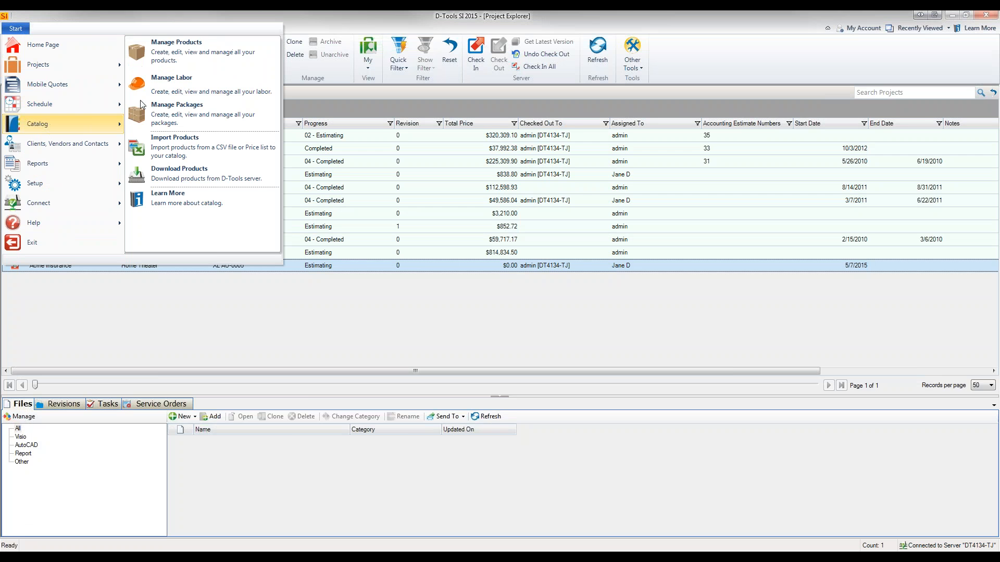
click(203, 54)
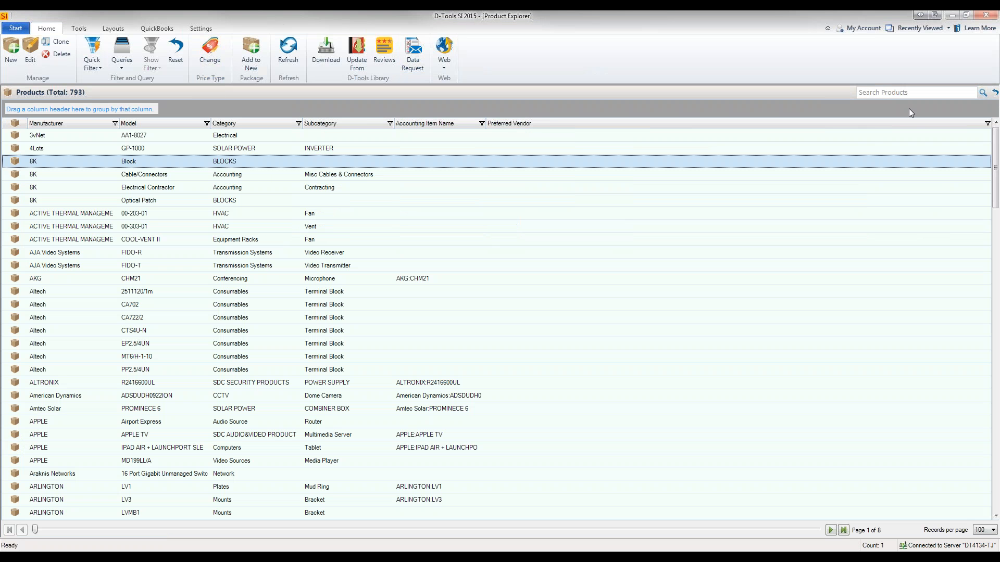
- Search the catalog for "d-tools", view the matching product's general details, and close its editor unchanged
click(904, 92)
text(d)
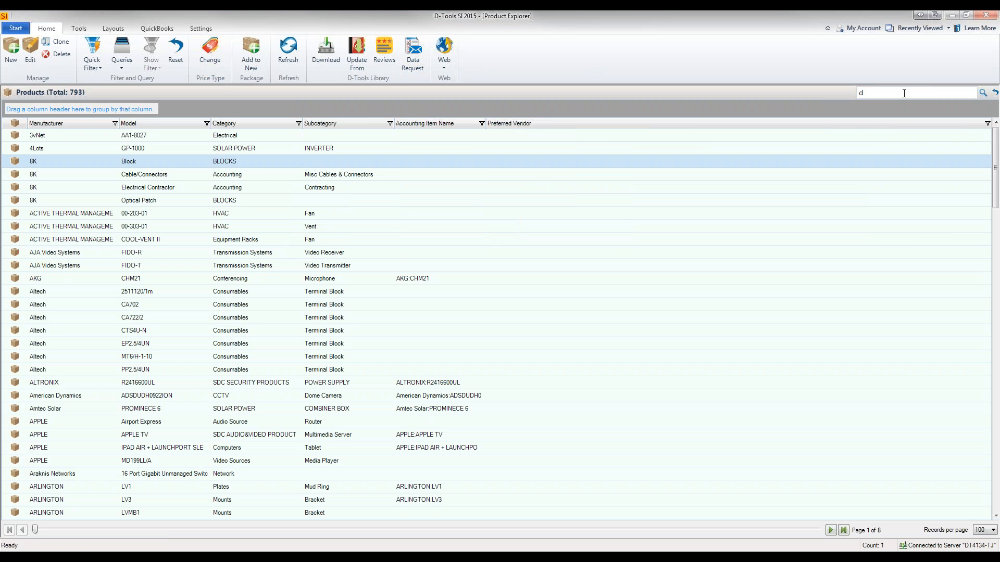
text(-tools)
key(Return)
click(237, 139)
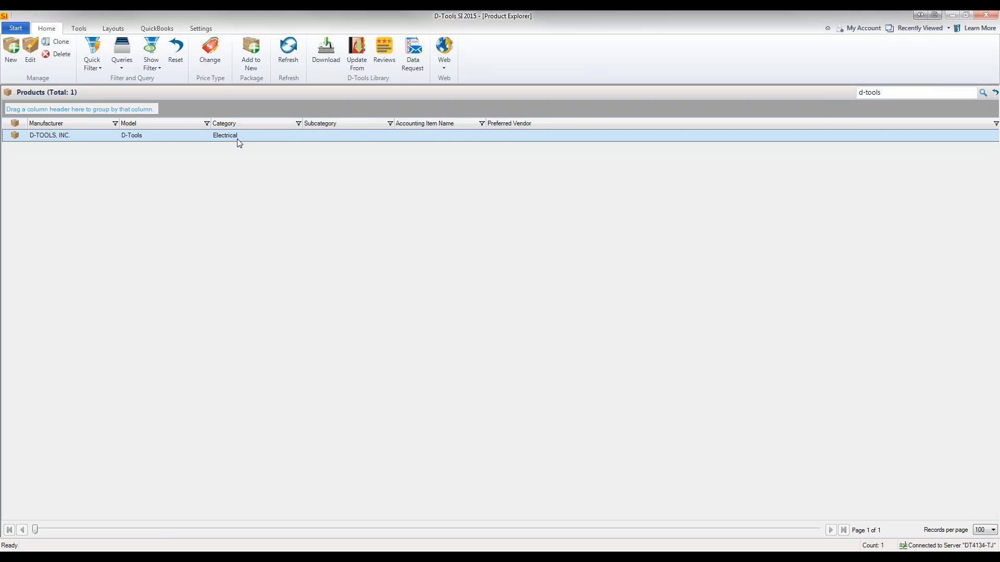
double_click(237, 140)
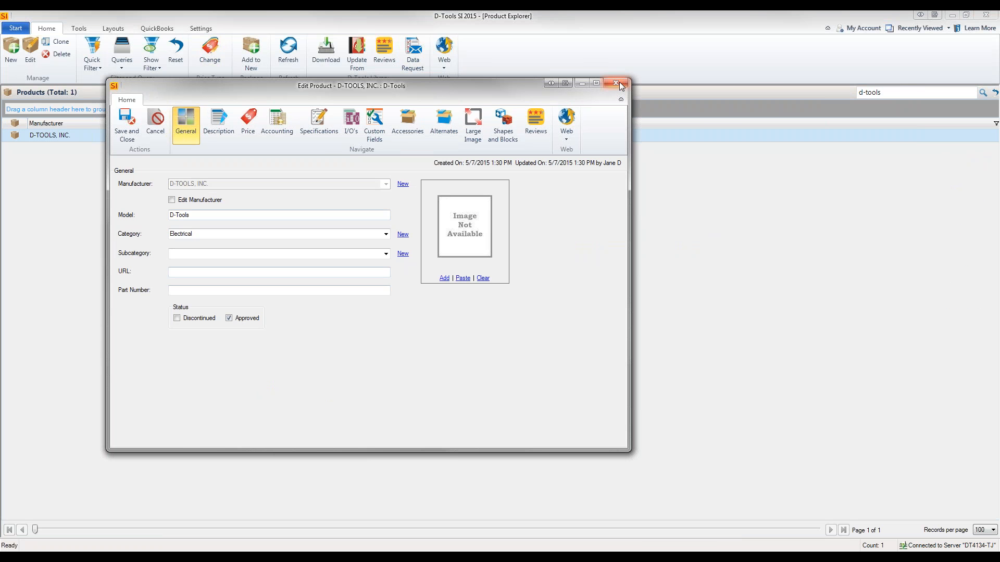
click(625, 82)
- Return to the Home Theater project editor, view the D-Tools library's product download browser, and close it
mouse_move(124, 558)
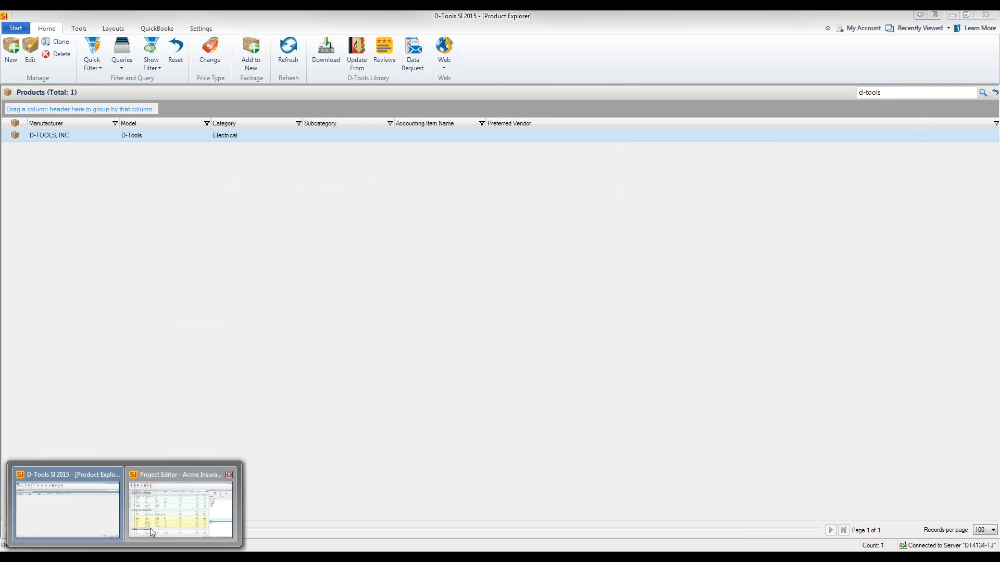
click(150, 528)
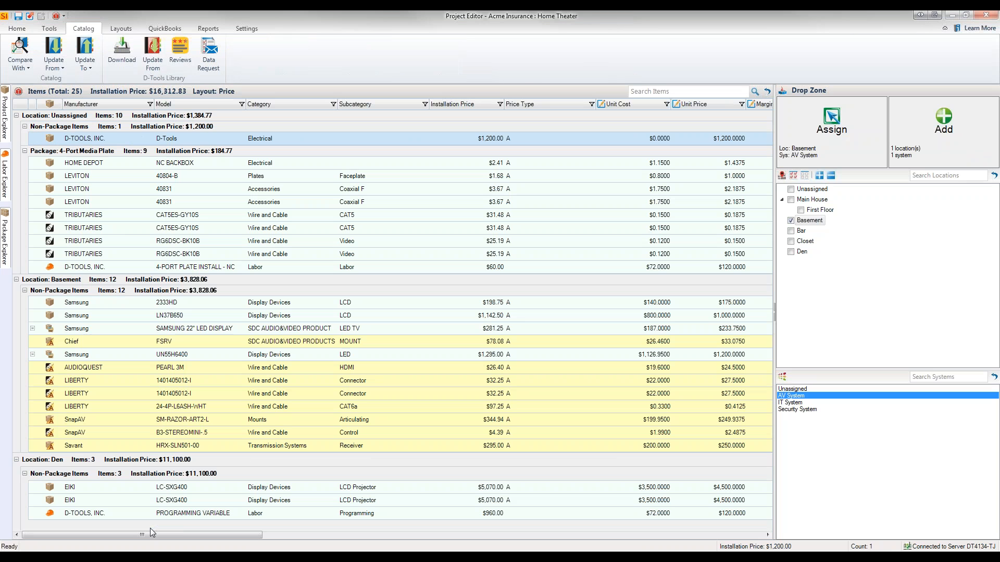
click(98, 138)
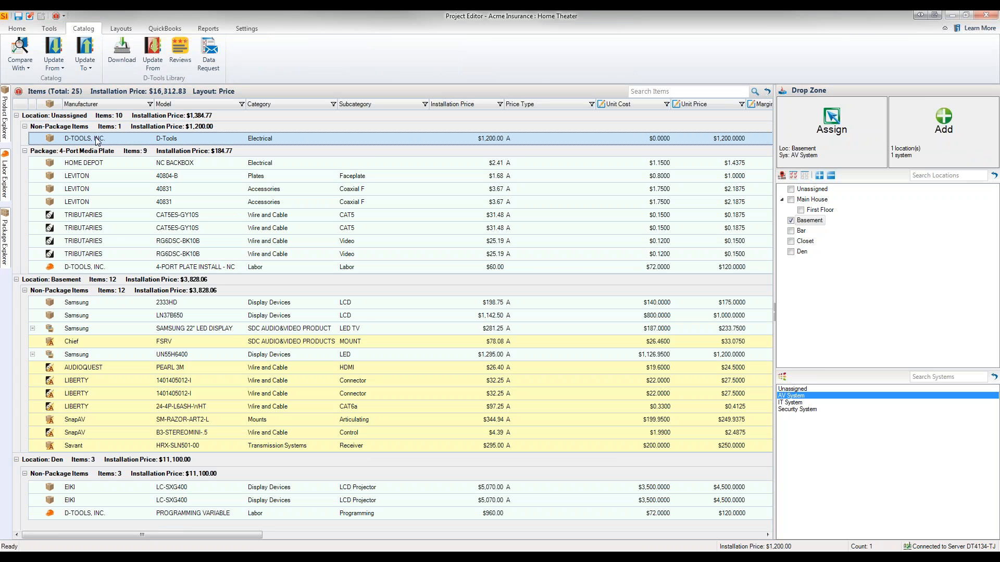
click(125, 57)
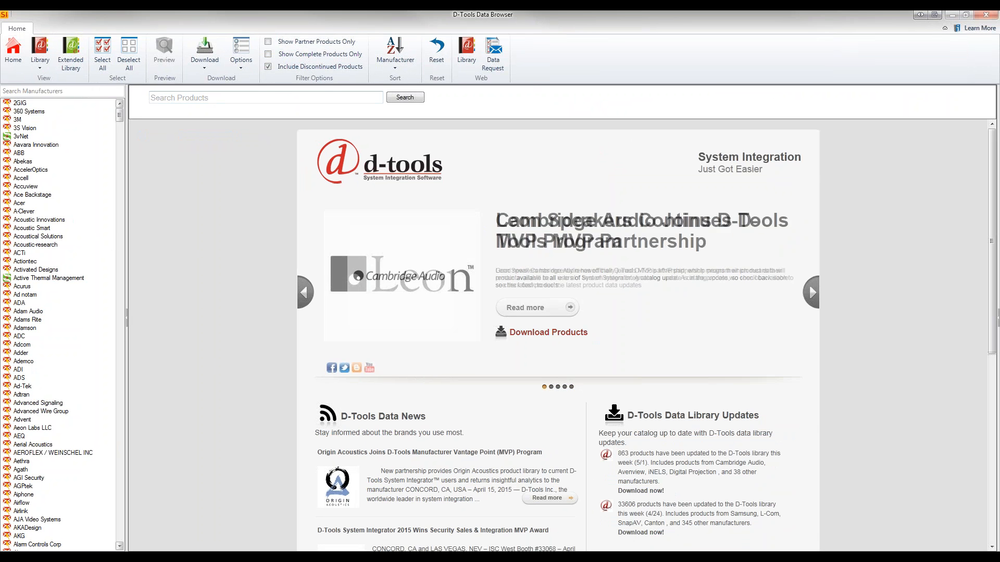
click(992, 16)
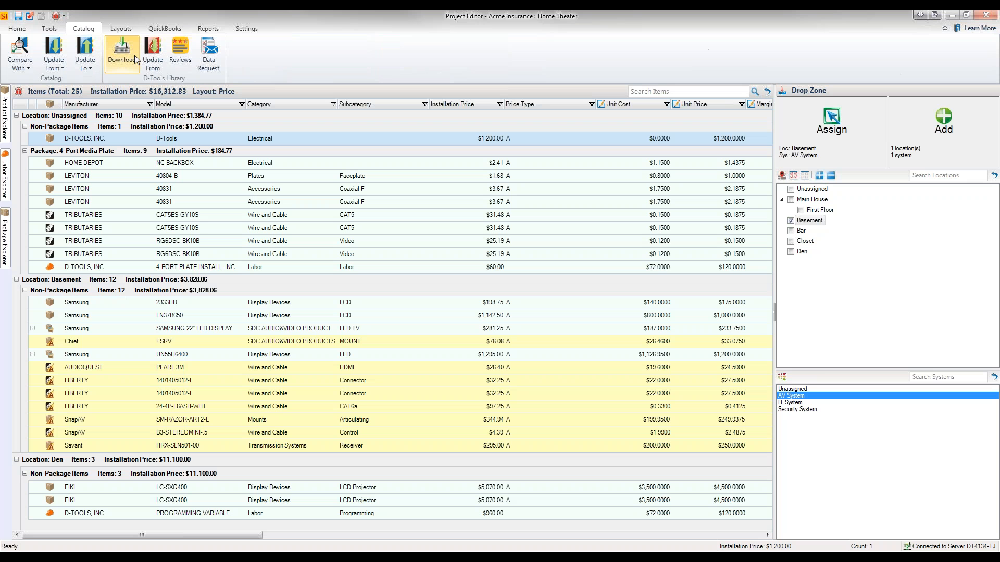
- Copy the Samsung 2333HD, LN37B650 and SAMSUNG 22" LED DISPLAY items listed under the Basement location
click(115, 35)
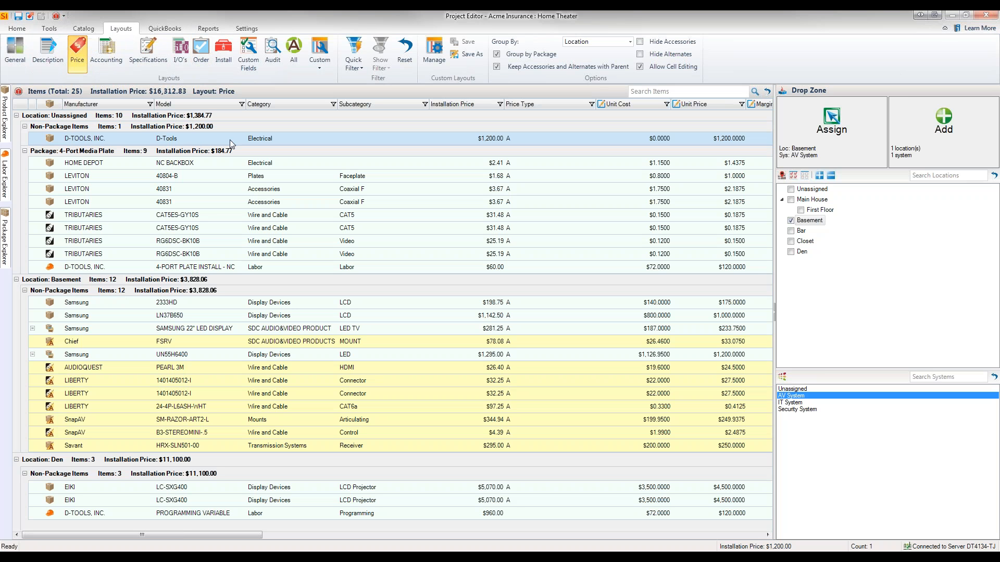
click(209, 165)
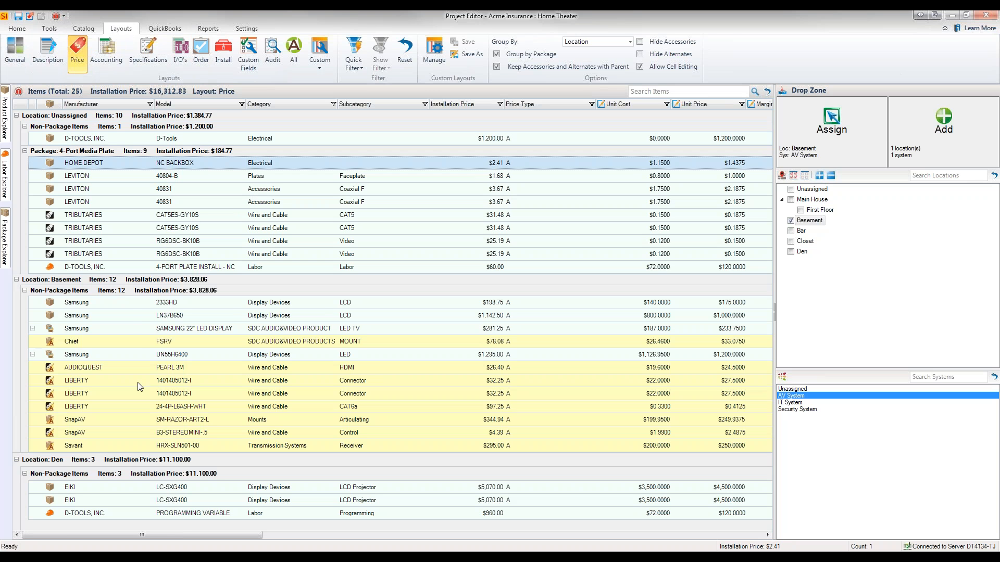
click(129, 306)
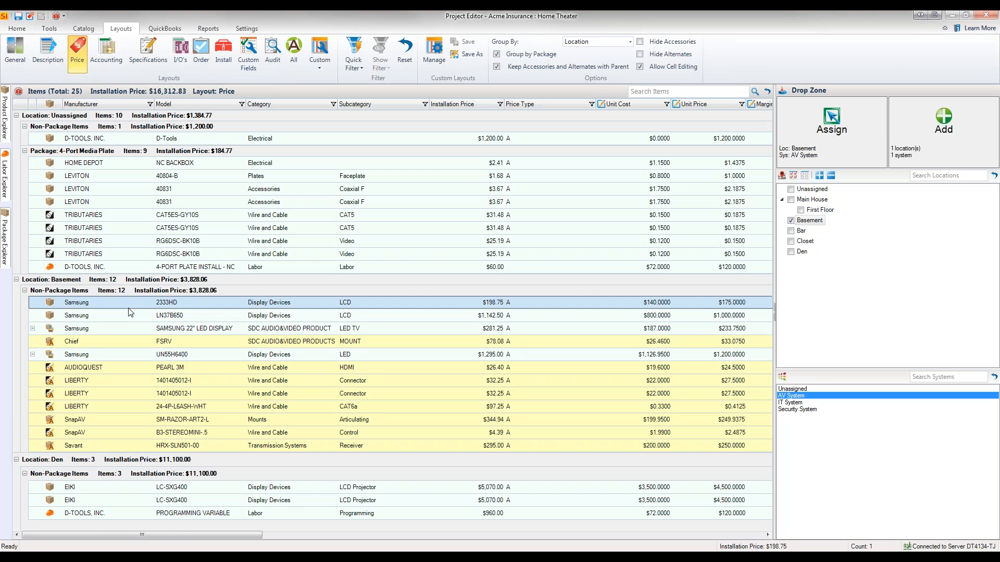
shift+click(130, 315)
shift+click(125, 328)
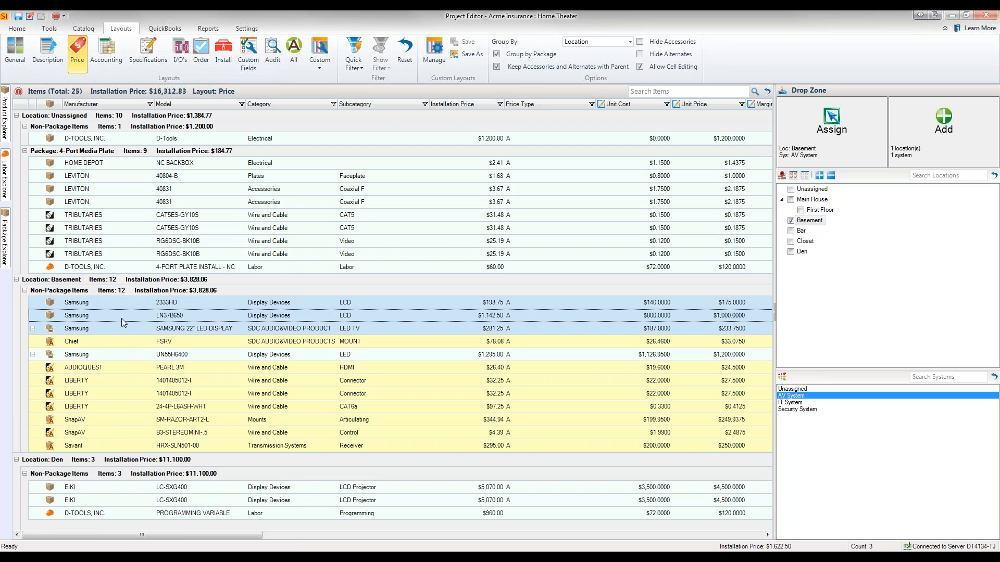
right_click(122, 320)
mouse_move(148, 297)
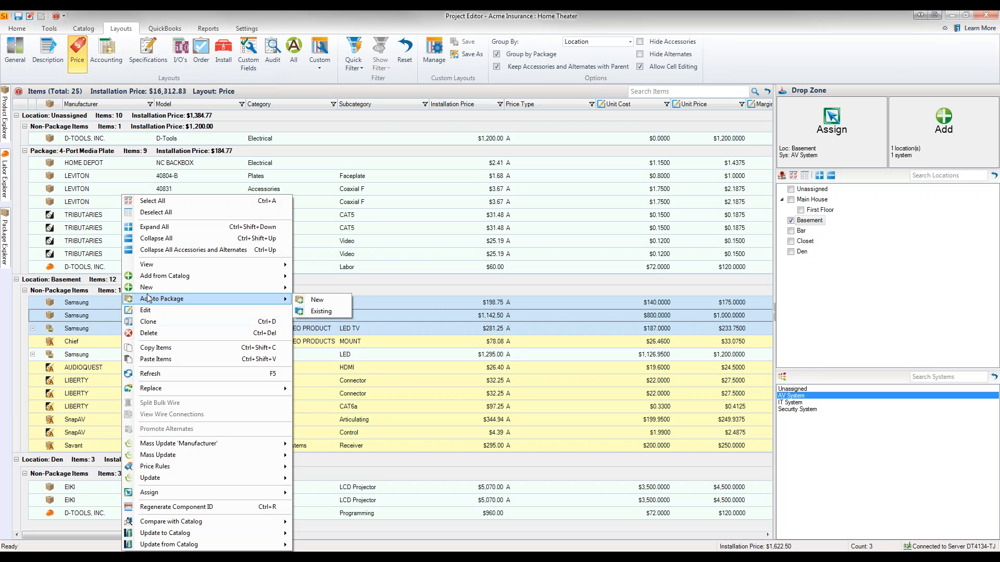
click(153, 346)
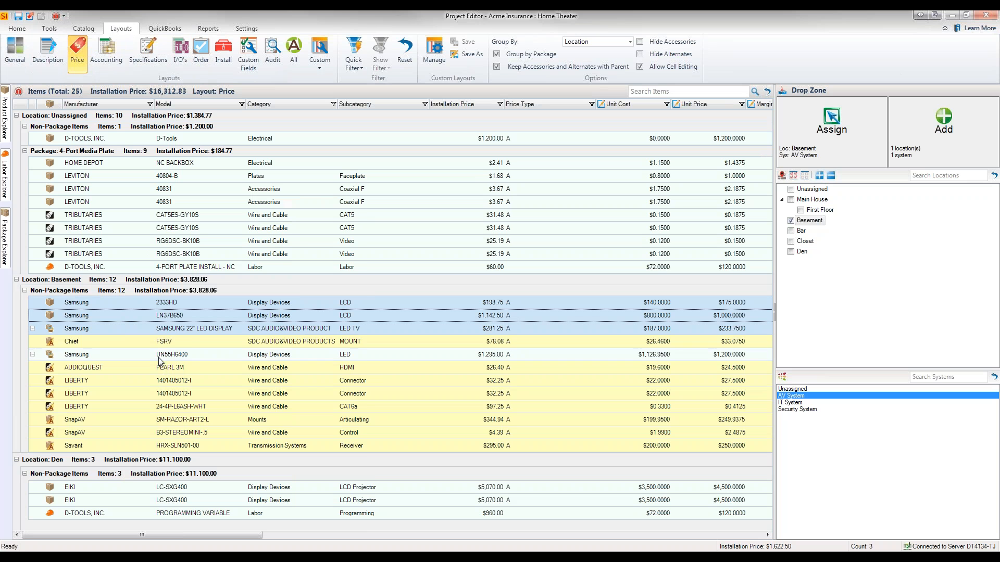
- Paste the copied Samsung displays into the project under the Basement location
right_click(194, 527)
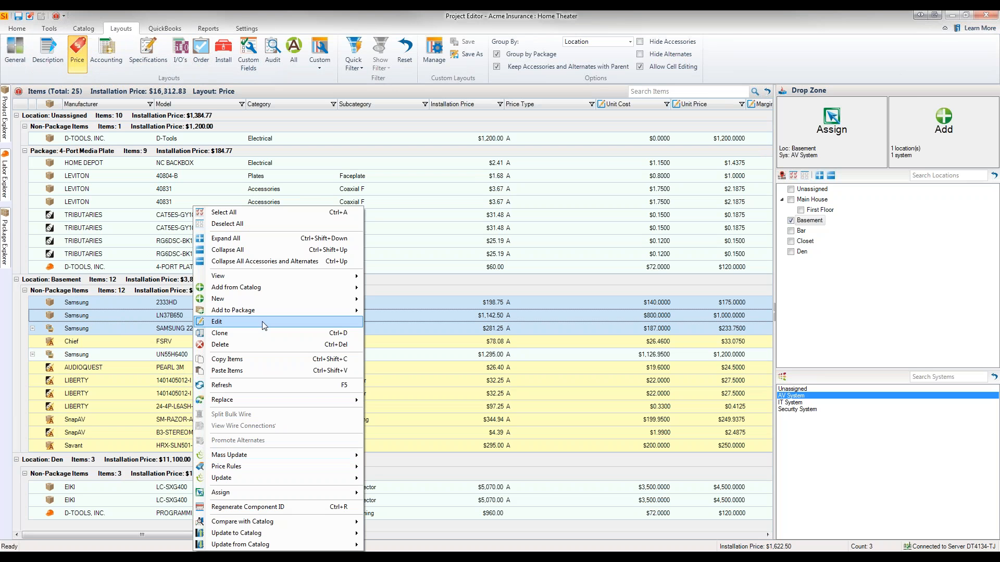
mouse_move(249, 314)
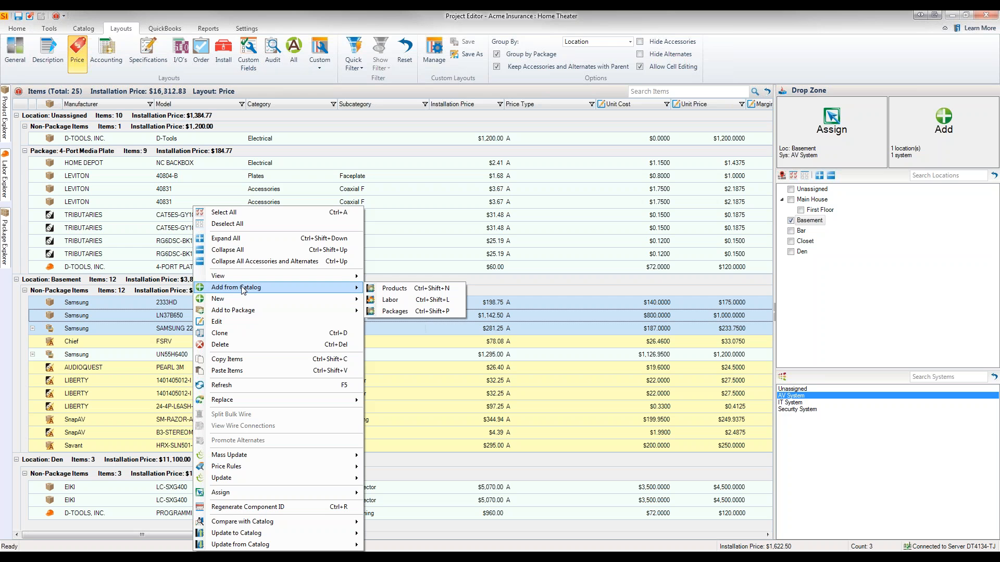
click(237, 332)
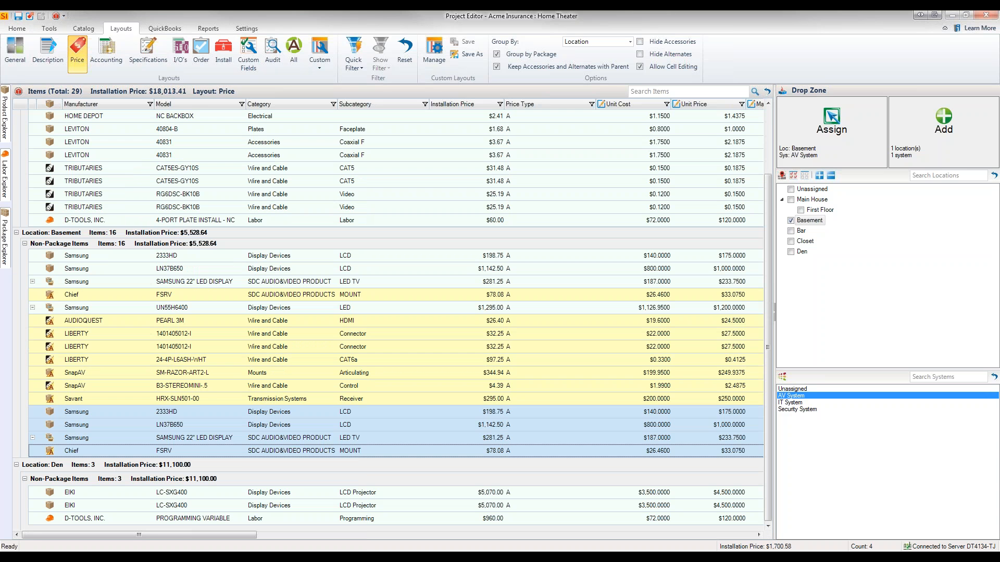
click(126, 413)
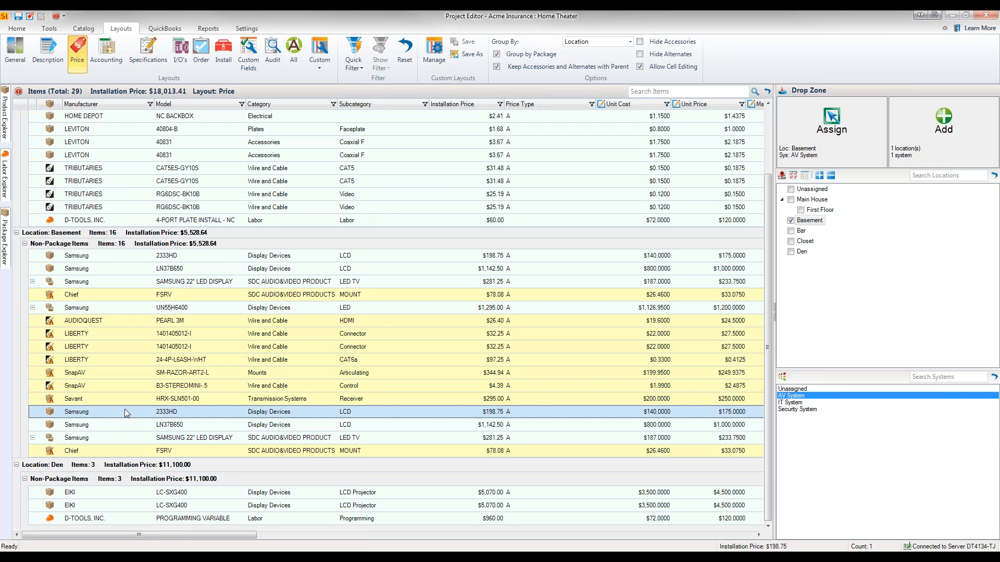
- Clone the Basement's Samsung UN55H6400 into the Bar location instead of the same location, with quantity 2 and the complete package or parent item option
click(81, 312)
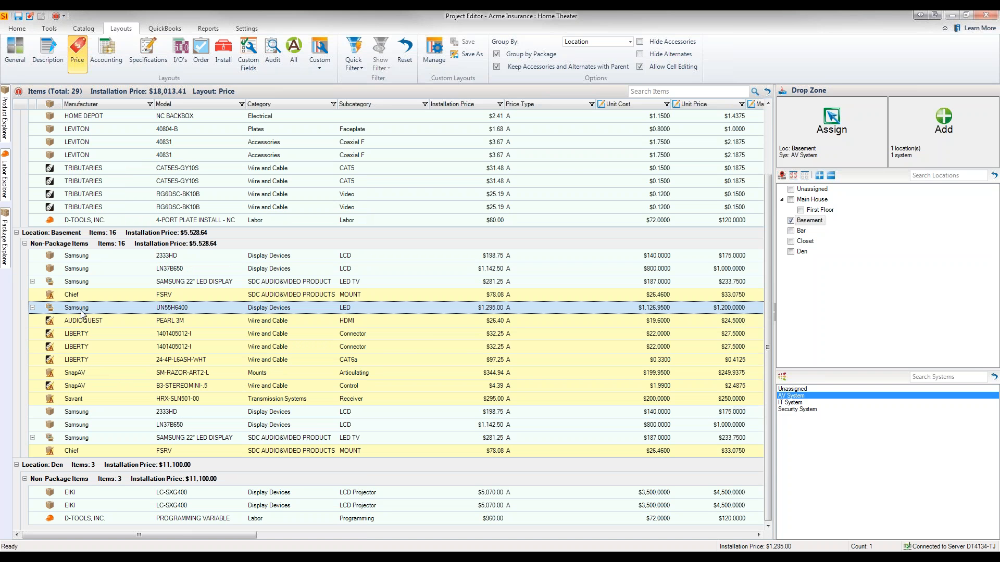
right_click(82, 314)
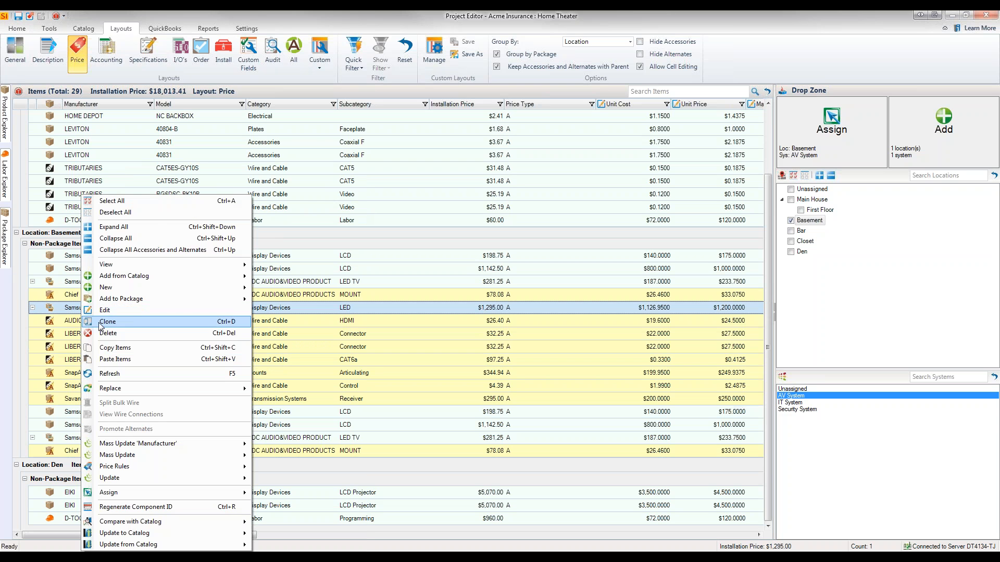
click(104, 321)
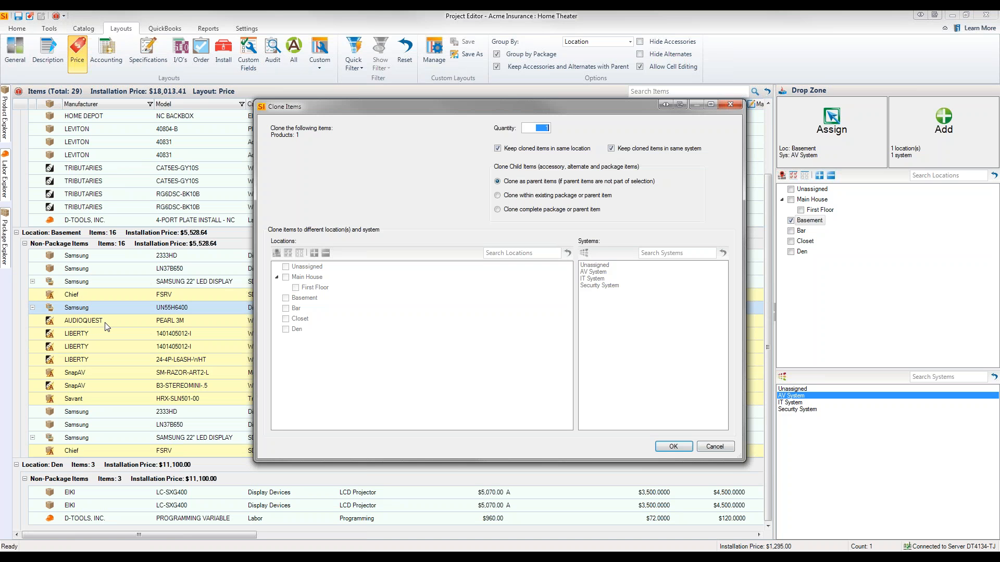
click(543, 132)
drag(544, 130, 553, 128)
text(2)
click(498, 149)
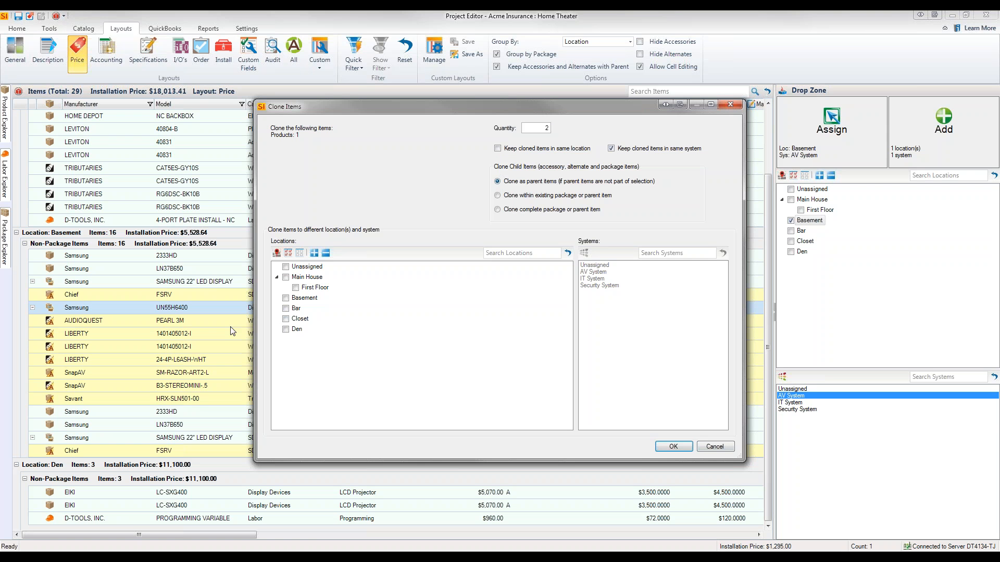
click(286, 309)
click(548, 210)
click(673, 446)
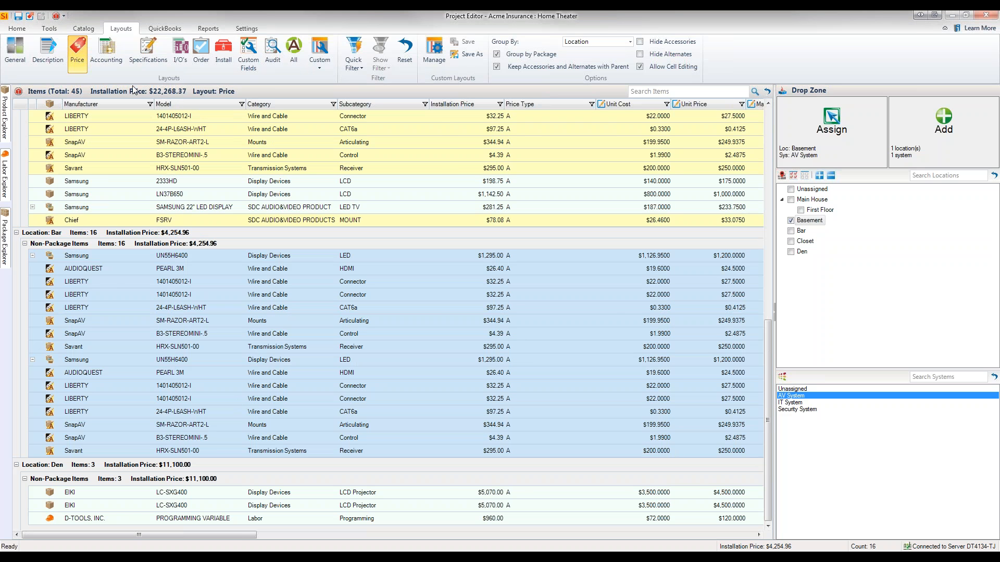
- Switch the item list to the General layout, then collapse and re-expand the accessories of the Bar's first Samsung UN55H6400
click(15, 60)
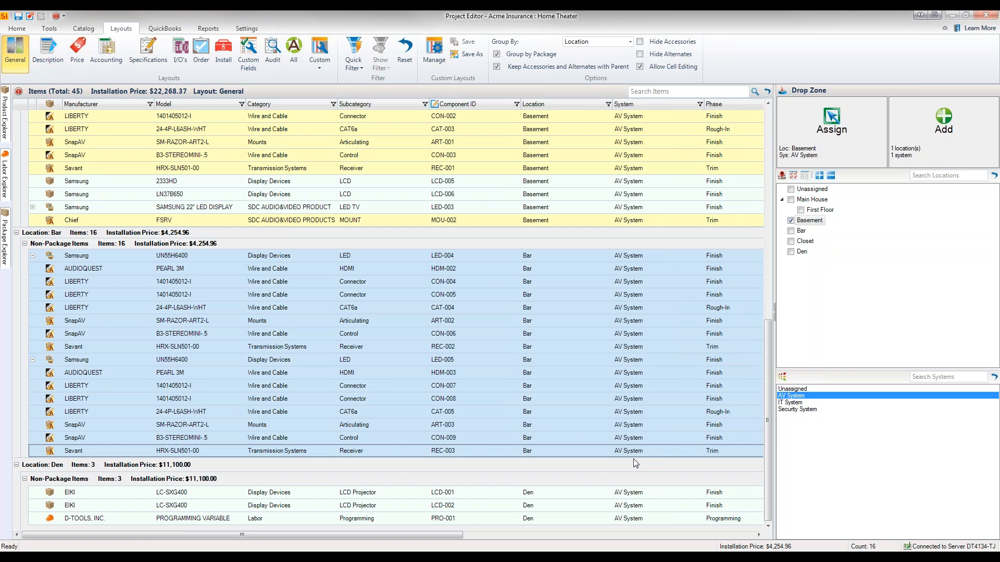
click(32, 256)
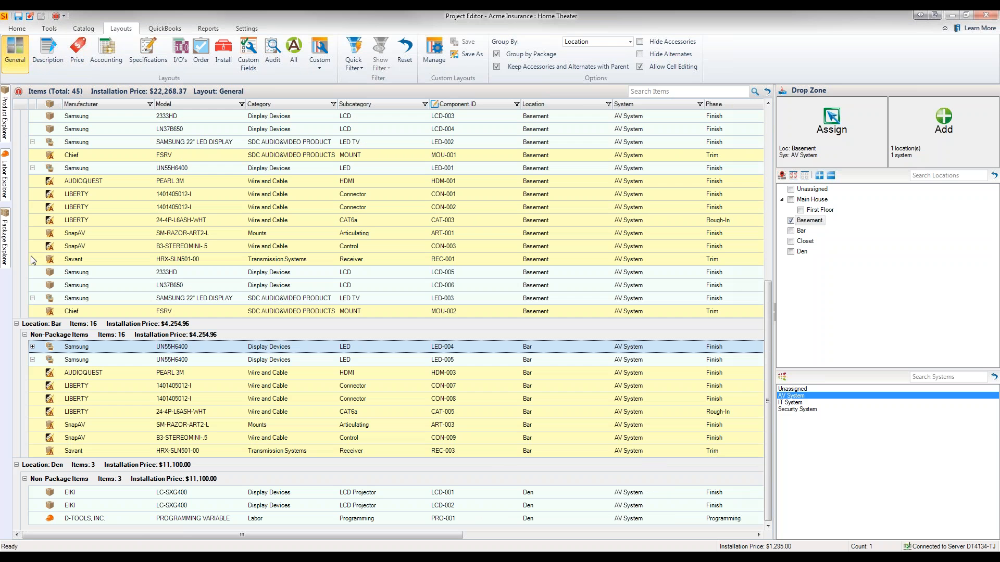
click(33, 347)
scroll(40, 369, down, 1)
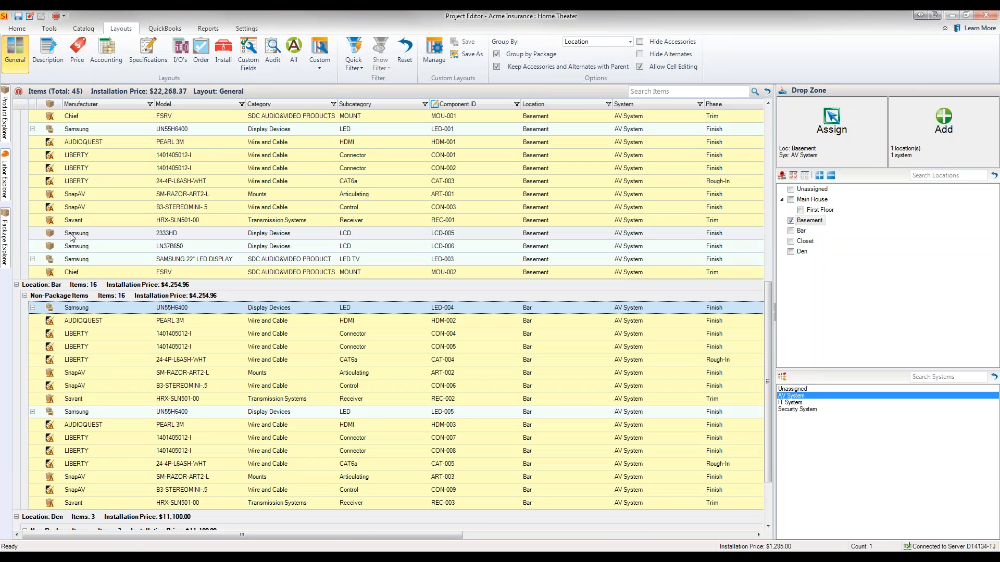
- Delete the Basement's second SAMSUNG 22" LED DISPLAY (LED-003) from the project together with its accessories
click(15, 33)
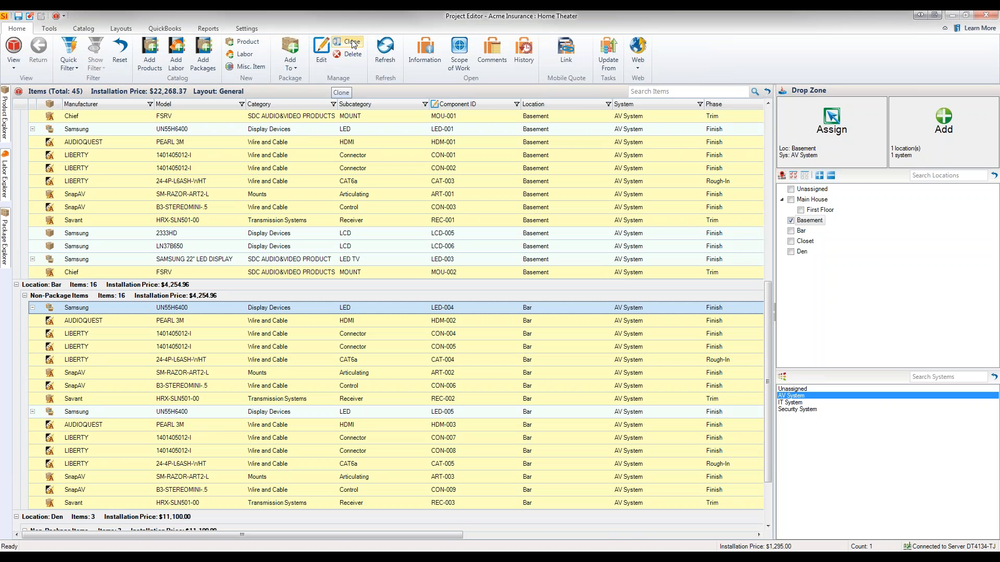
click(201, 130)
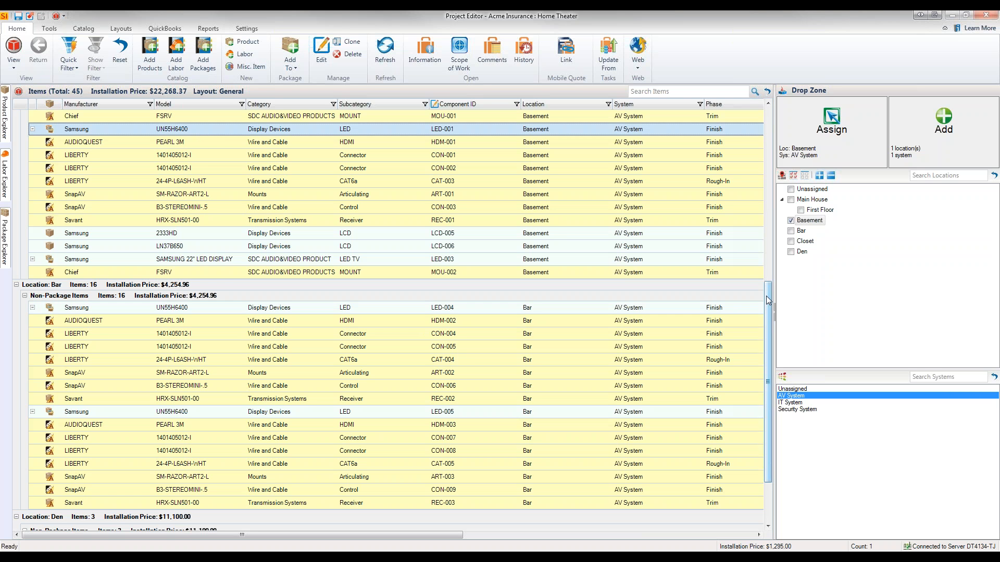
drag(766, 296, 770, 239)
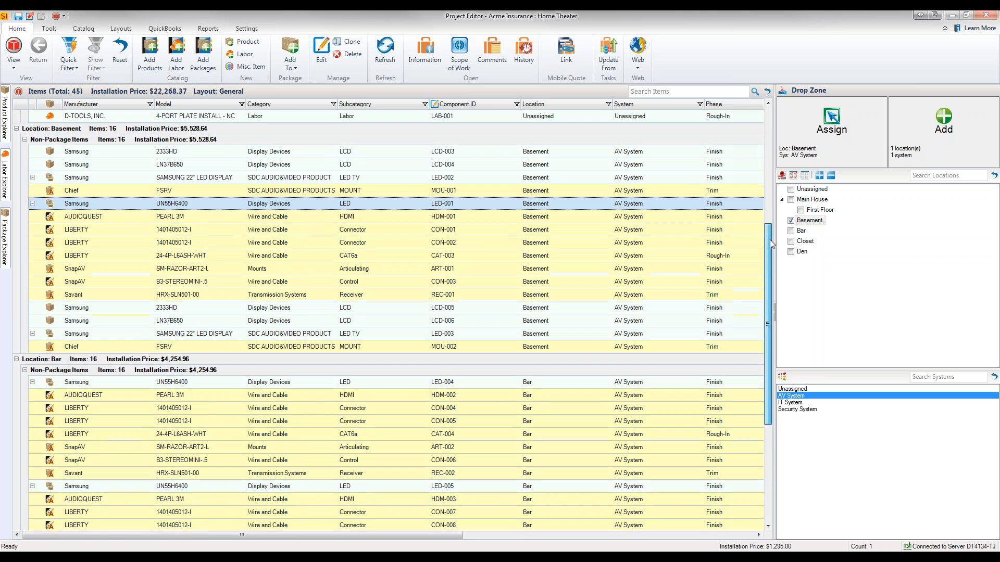
click(131, 336)
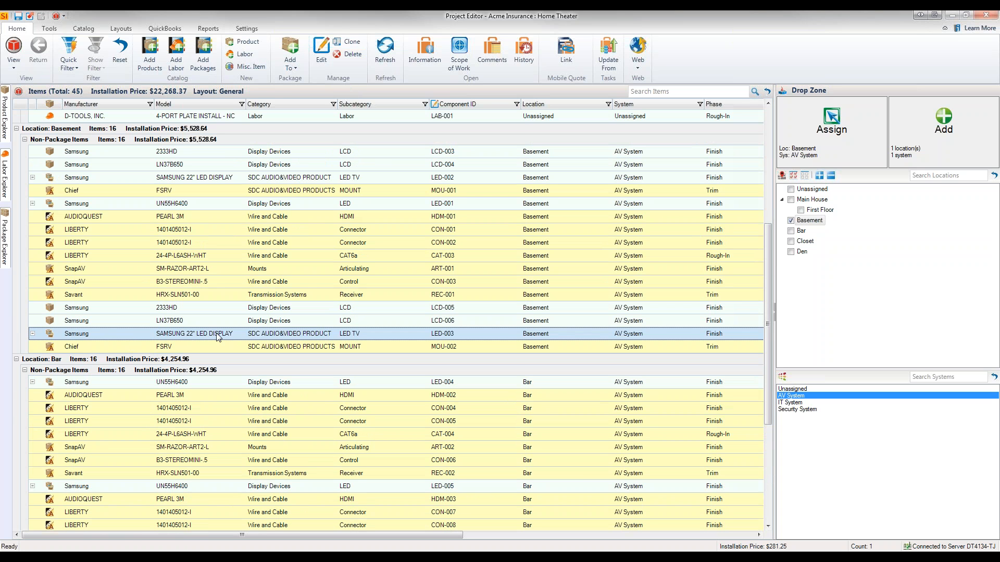
click(347, 55)
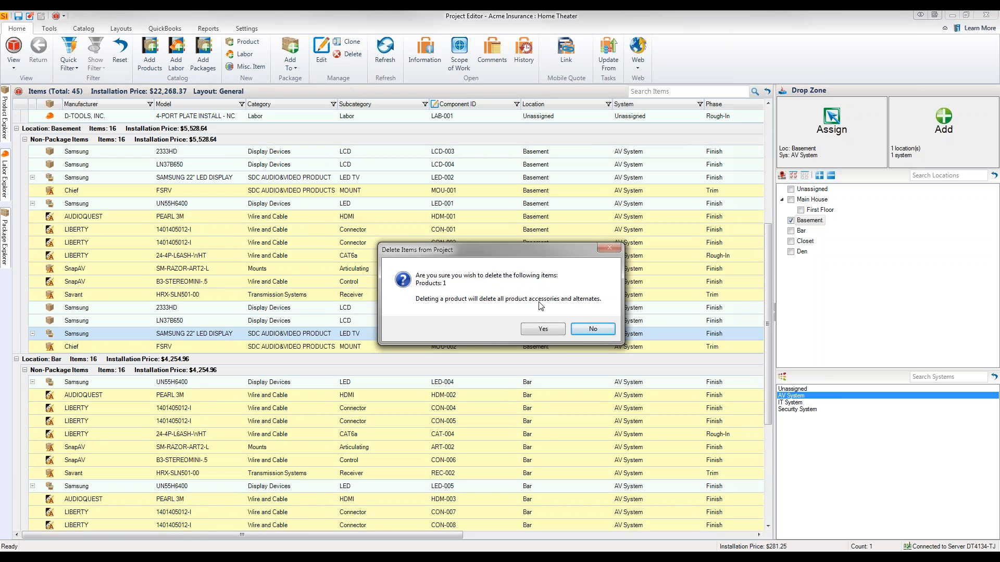
click(557, 334)
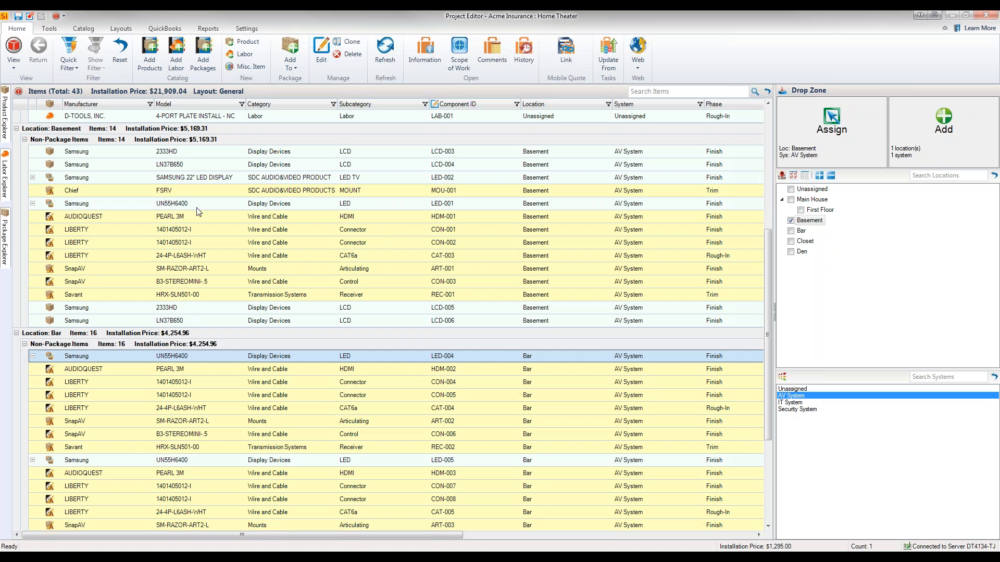
- Examine the commands available for the Basement's Samsung UN55H6400, including Replace, Price Rules, Regenerate Component ID, Compare with Catalog and Update from Catalog
right_click(278, 208)
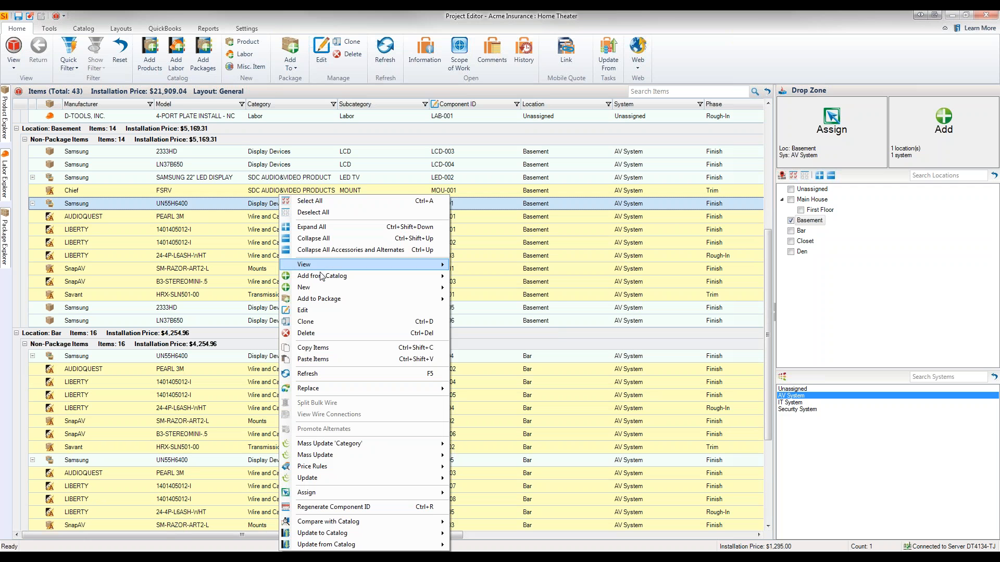
mouse_move(325, 281)
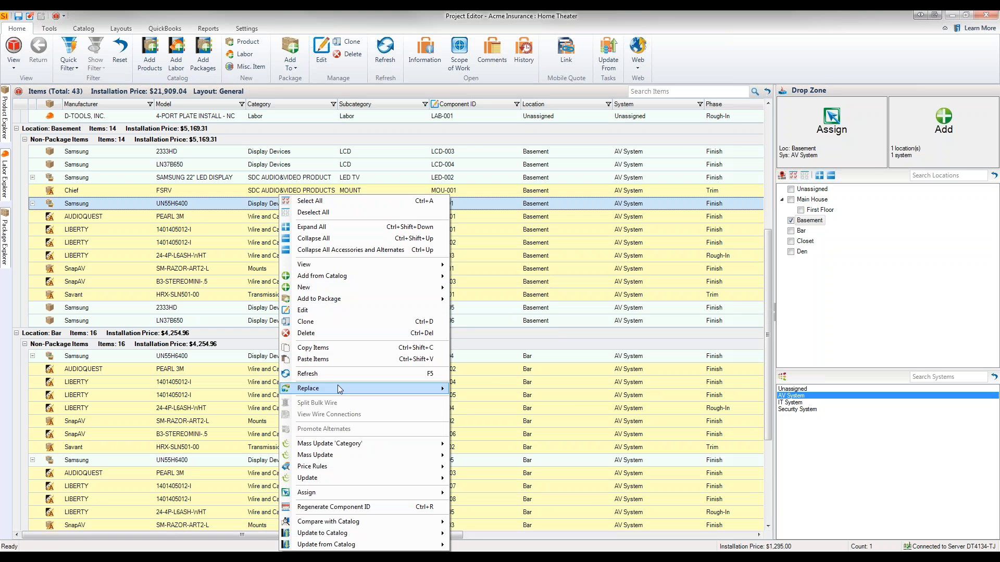
mouse_move(338, 386)
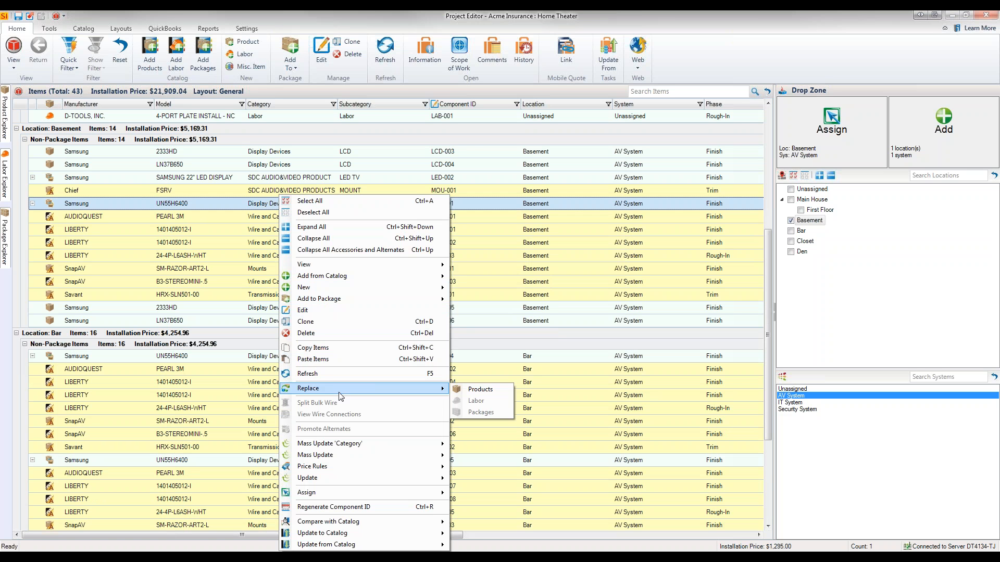
mouse_move(343, 449)
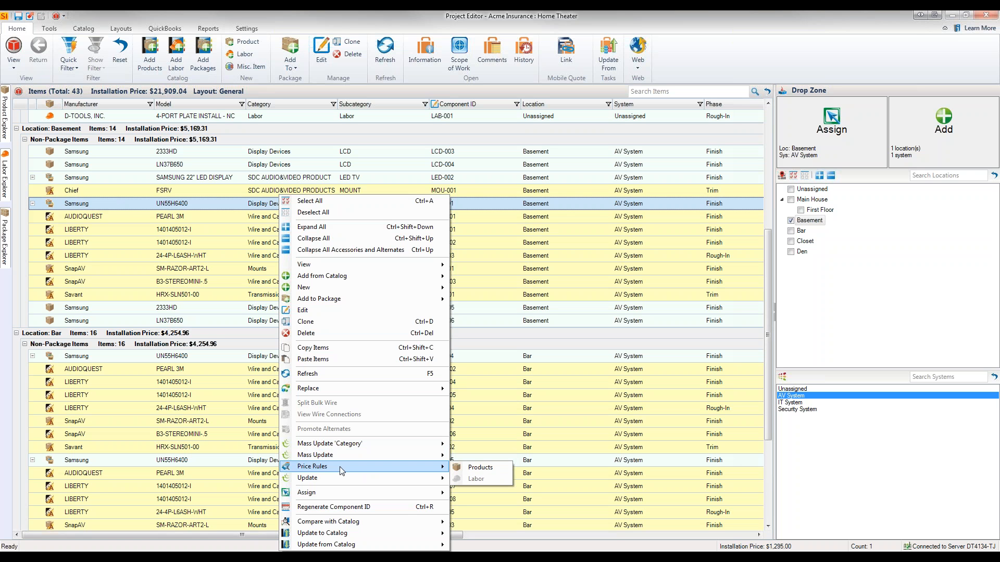
mouse_move(342, 499)
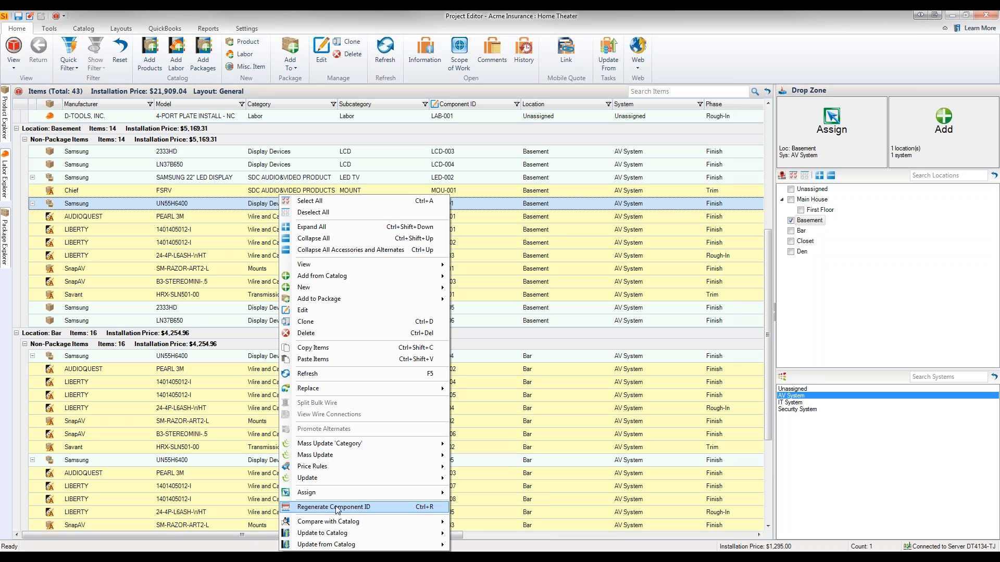
mouse_move(342, 524)
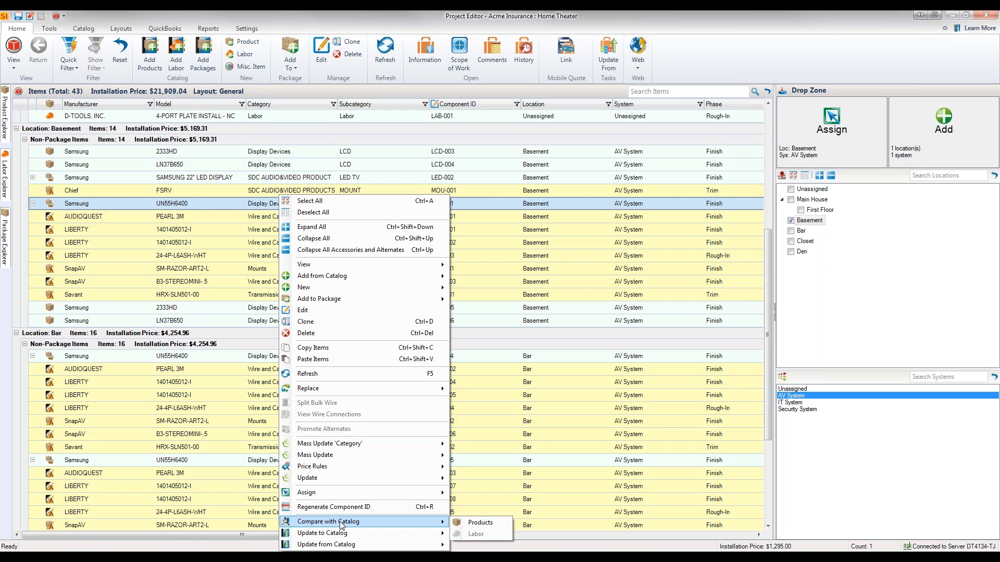
mouse_move(343, 545)
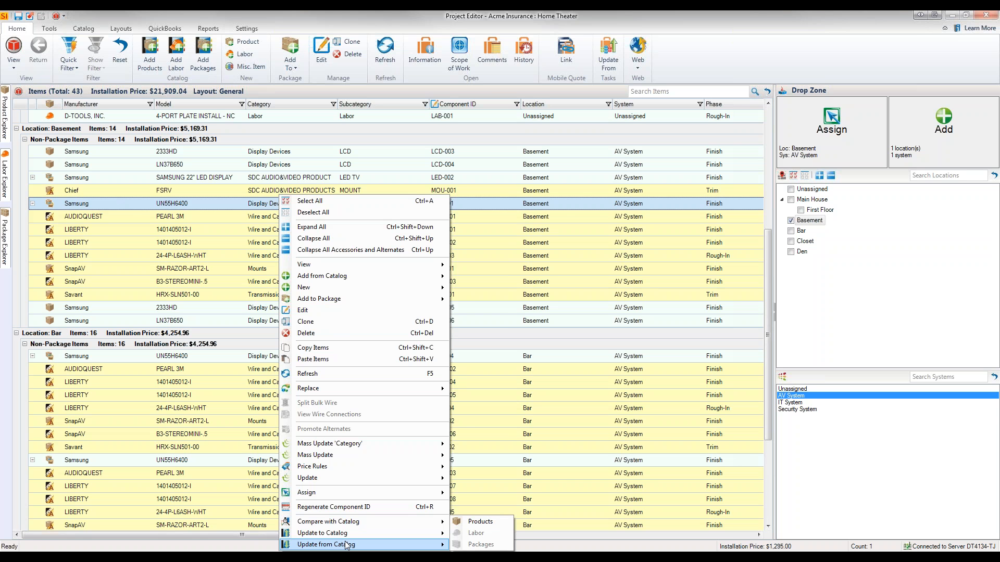
click(759, 53)
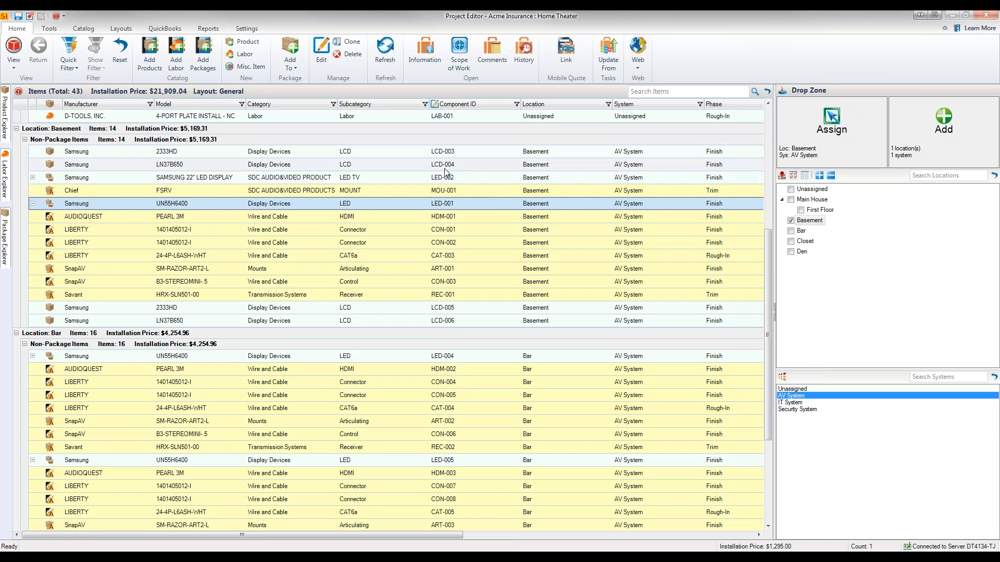
- View the editable component ID of the Basement's first Samsung 2333HD in the list and in its product editor, and close the editor
double_click(464, 154)
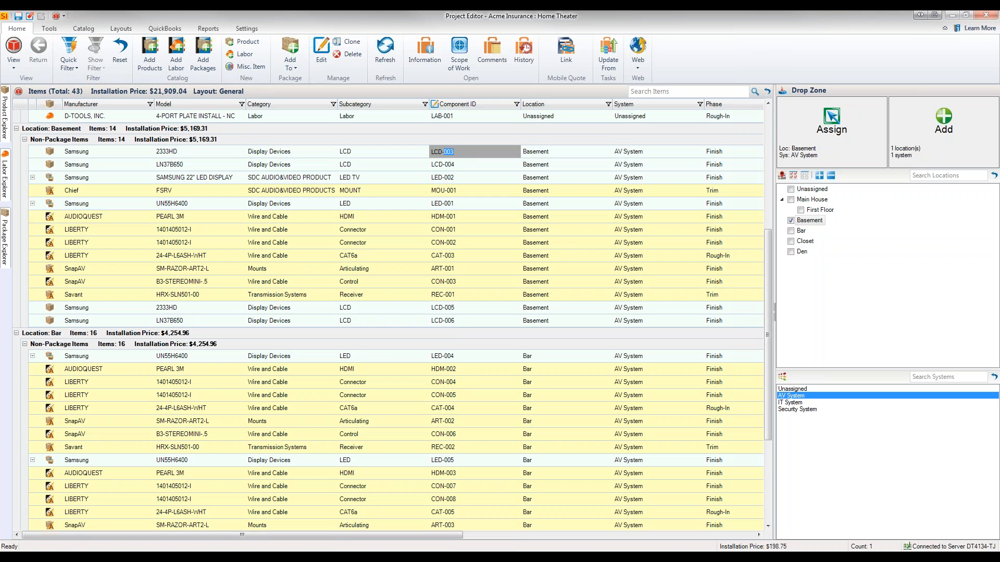
click(127, 155)
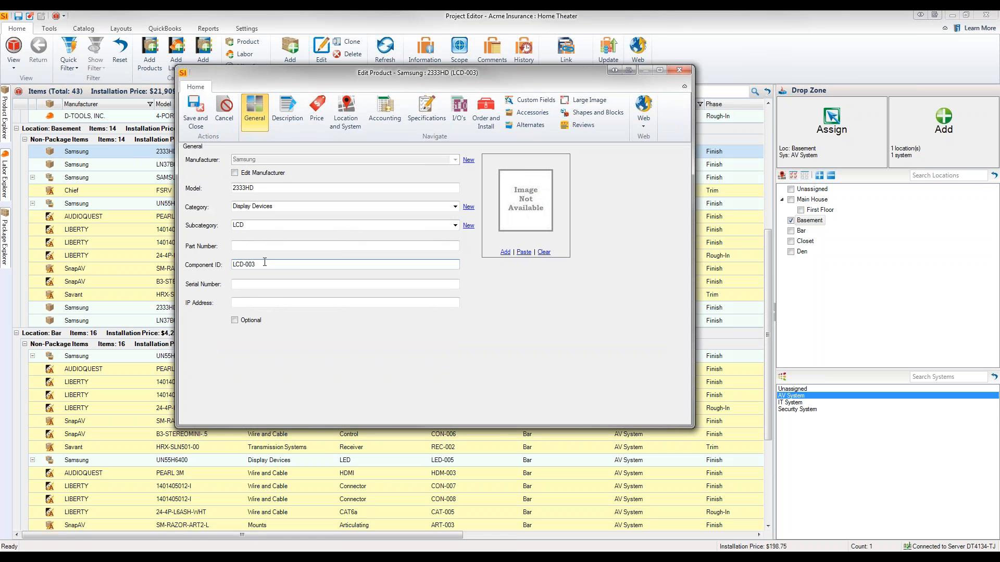
click(679, 70)
- Open the project's component ID format and set the product format's first field to Category
click(254, 31)
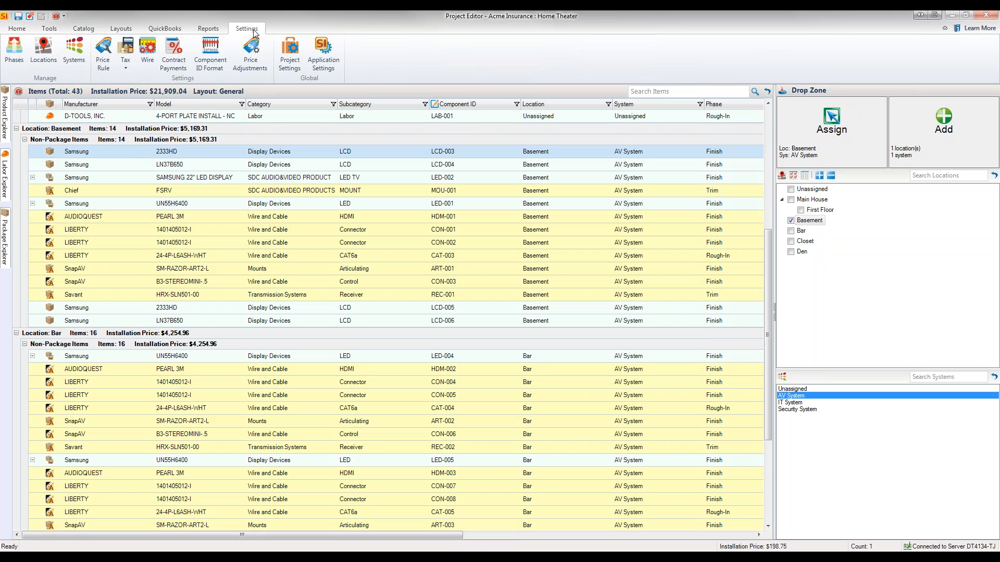
click(209, 61)
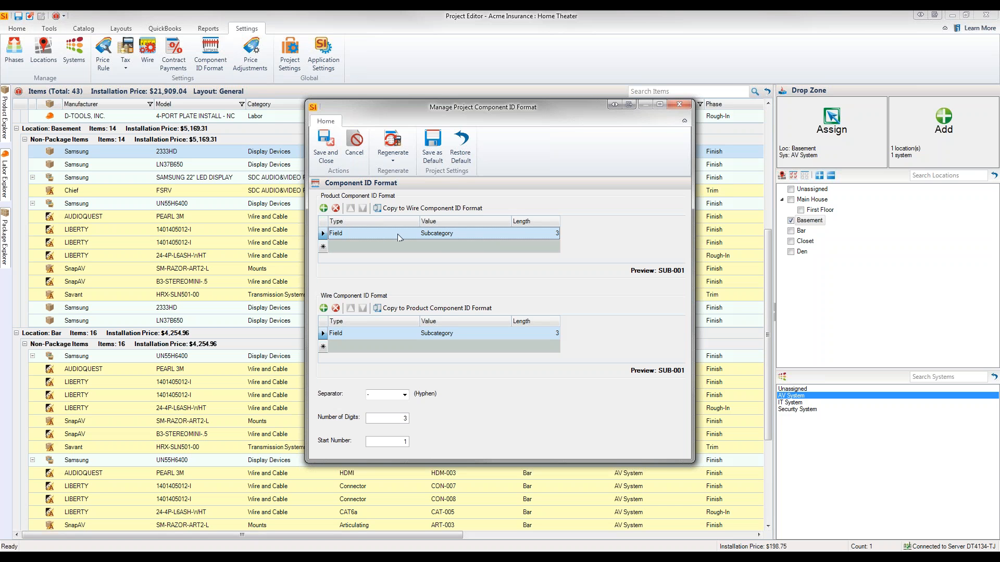
click(488, 233)
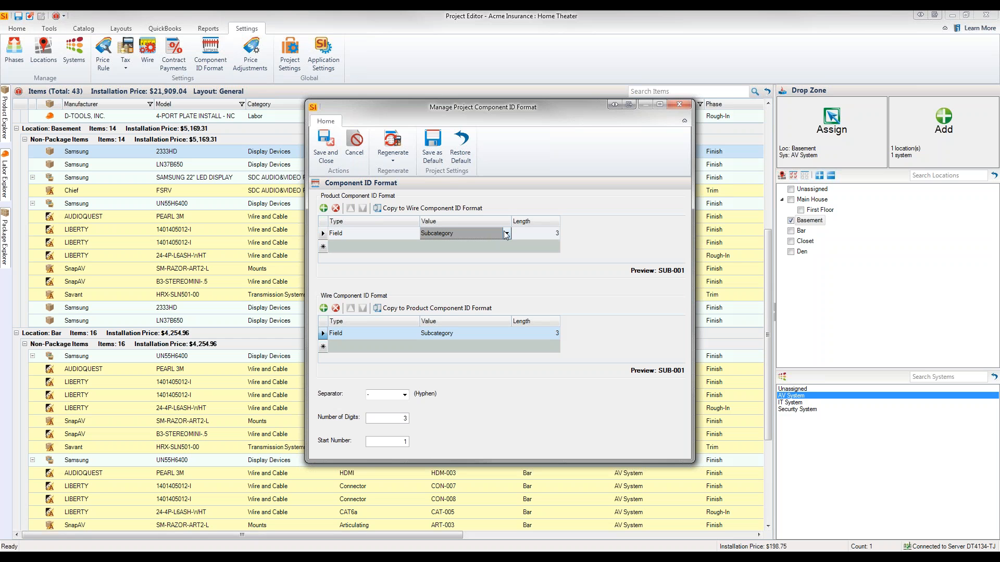
click(506, 234)
drag(508, 282, 516, 251)
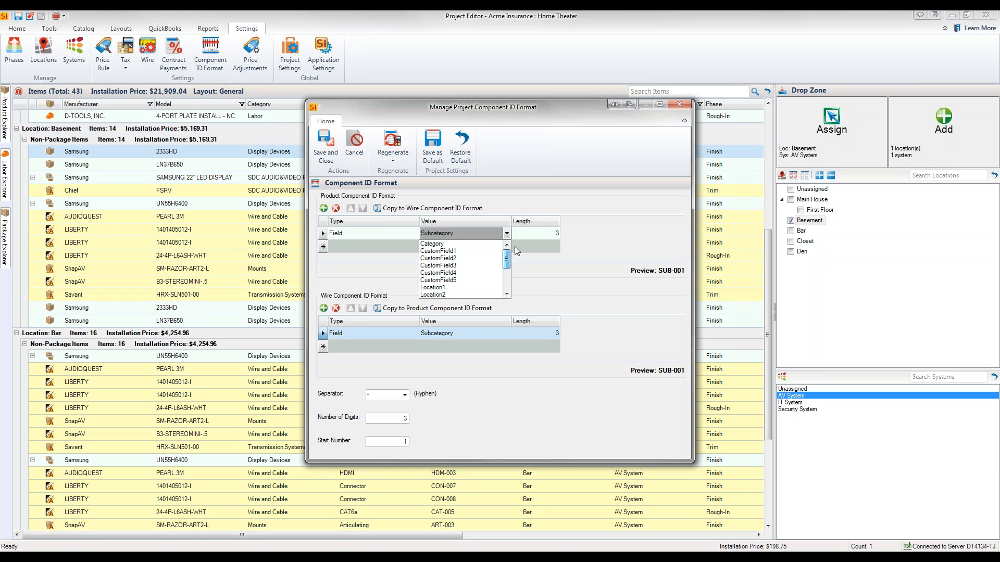
click(461, 245)
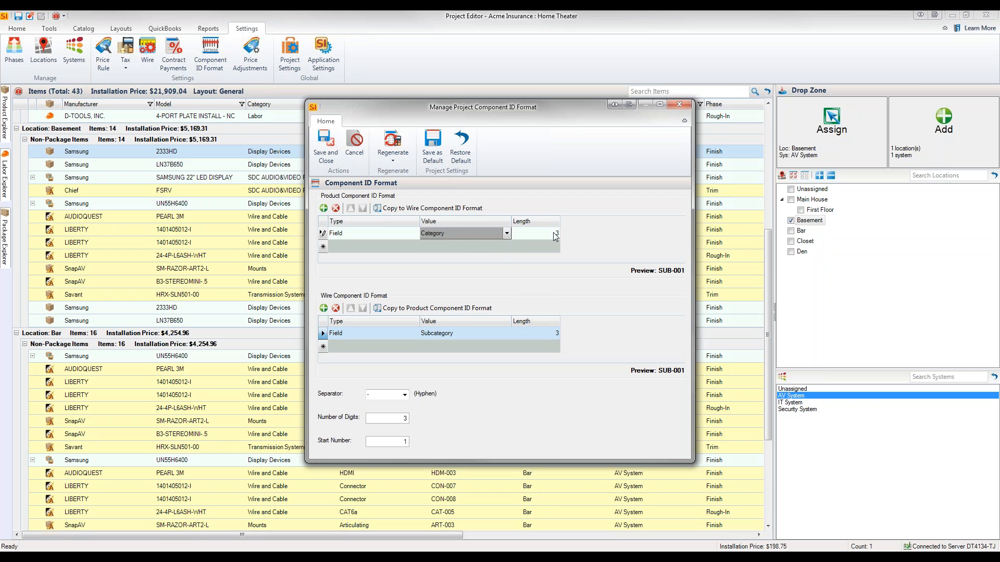
click(489, 249)
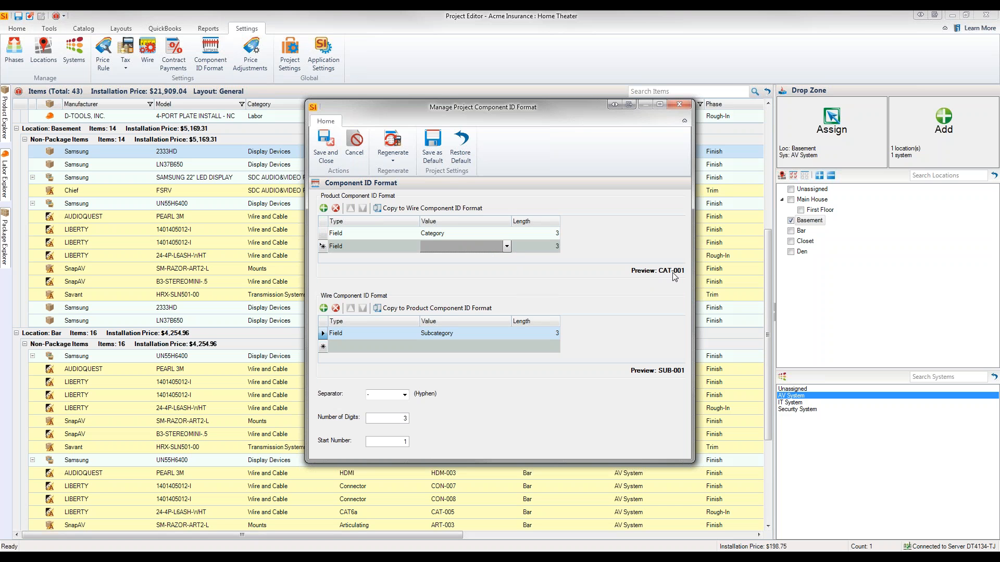
- Add a second element of type Text with the value TBL to the product component ID format
click(375, 247)
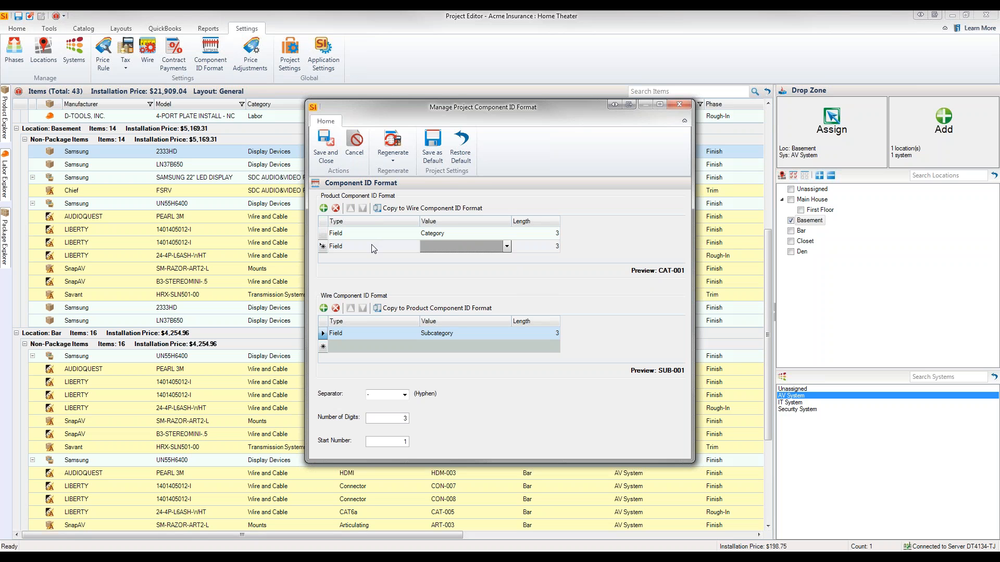
click(373, 249)
click(415, 246)
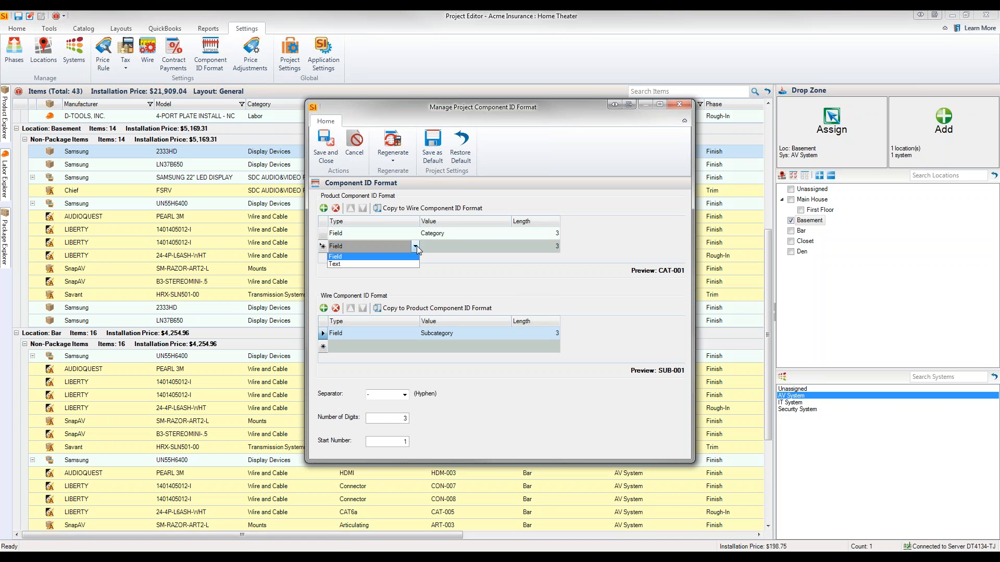
click(410, 264)
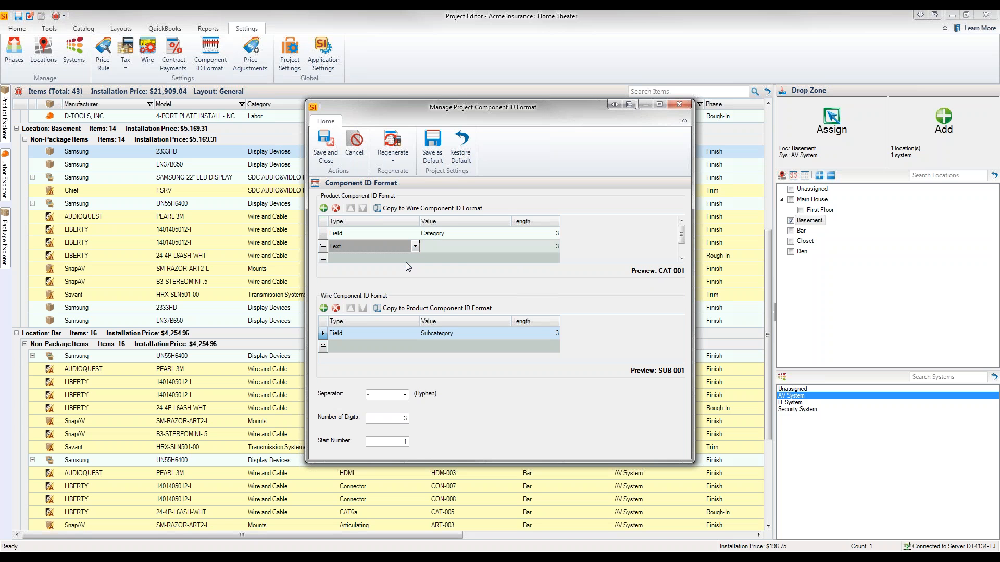
click(480, 249)
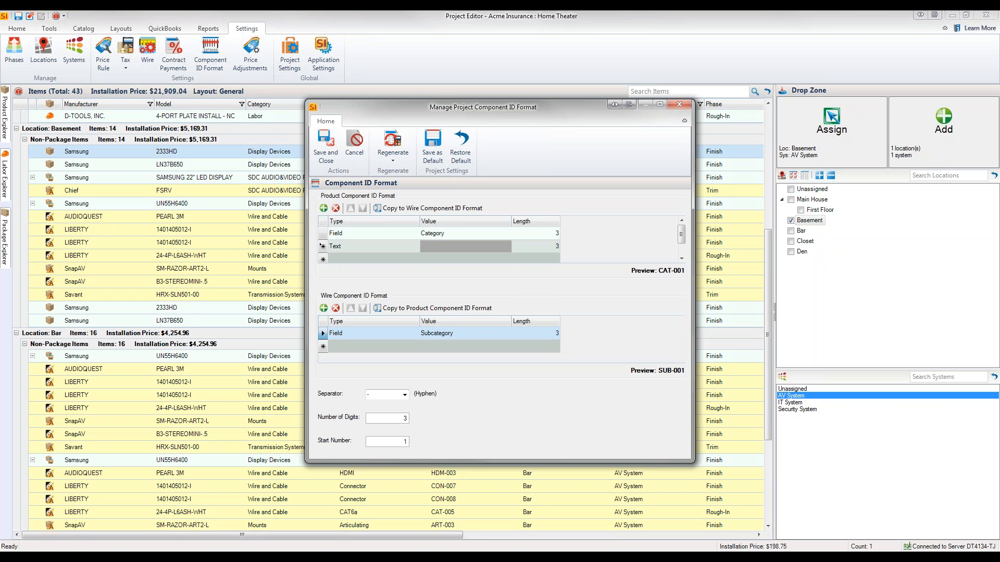
text(TBL)
click(465, 259)
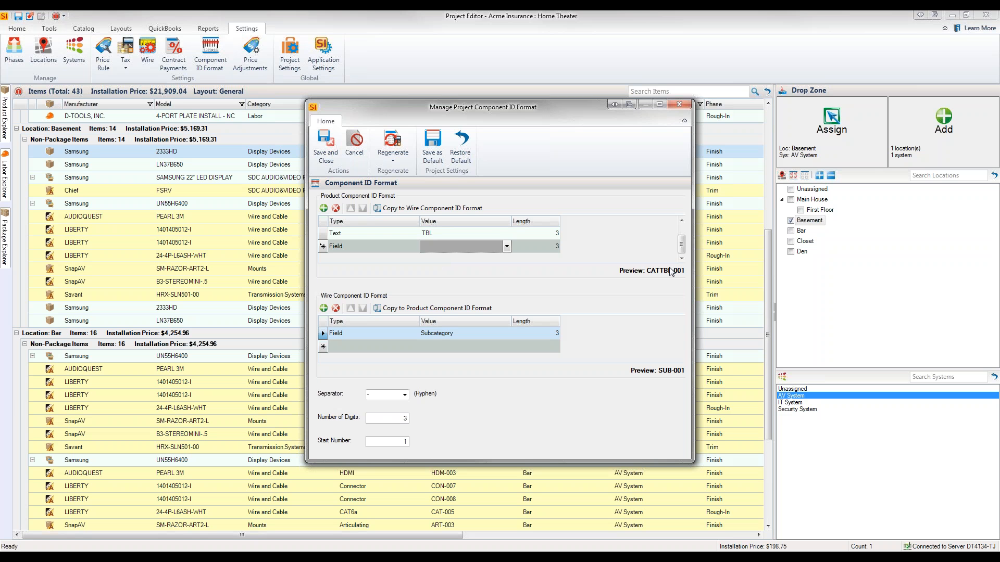
- Change the TBL text element of the product component ID format to a Field with the value Category
click(396, 236)
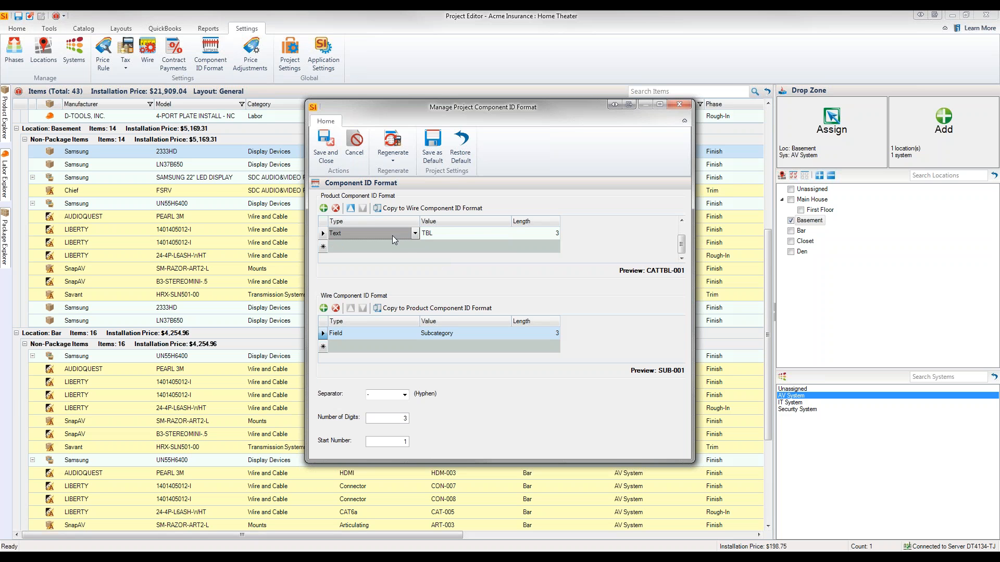
click(489, 232)
click(399, 236)
click(415, 233)
click(383, 244)
click(492, 234)
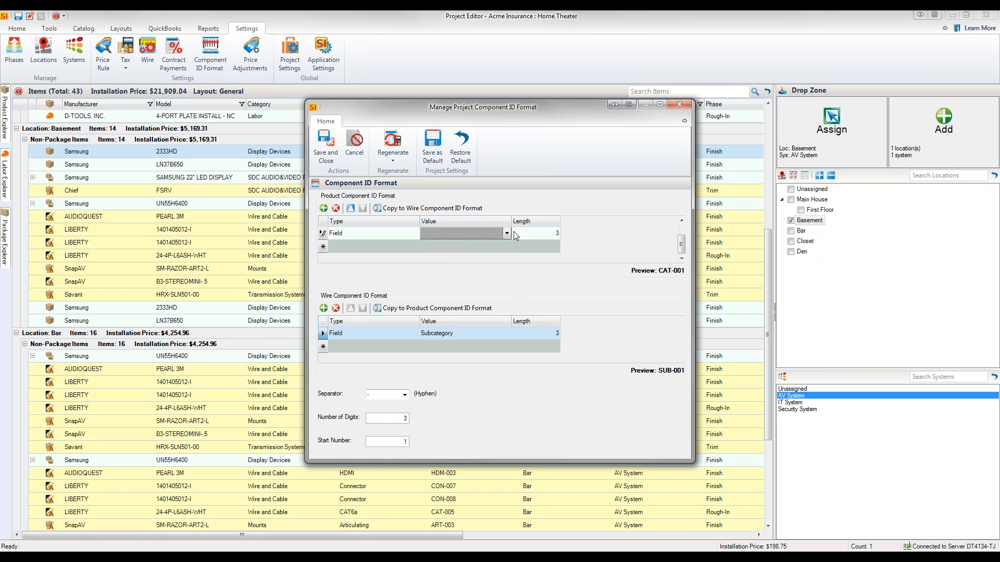
click(507, 233)
click(464, 246)
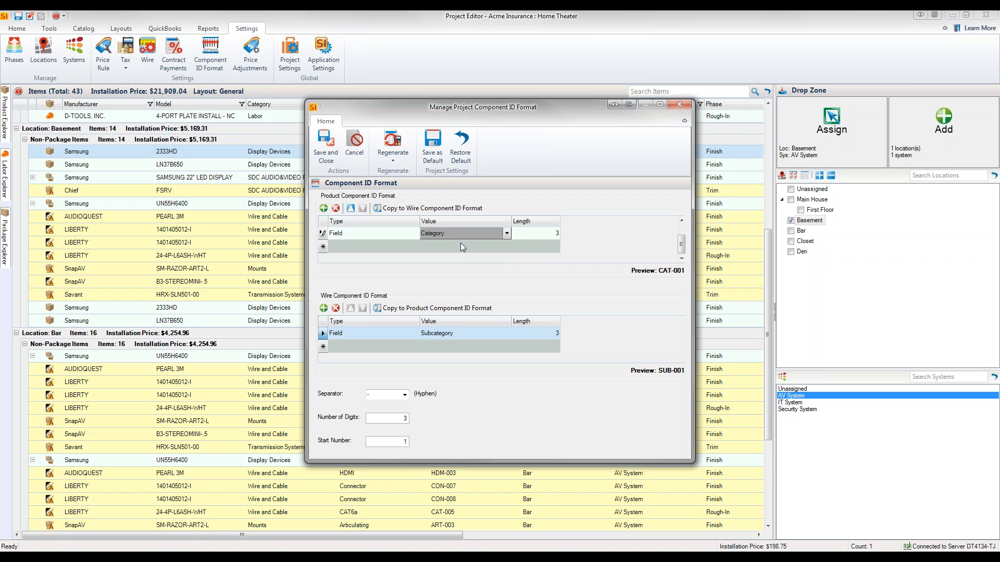
- Set the length of the second Category field in the product component ID format to 4
click(549, 236)
drag(553, 236, 564, 234)
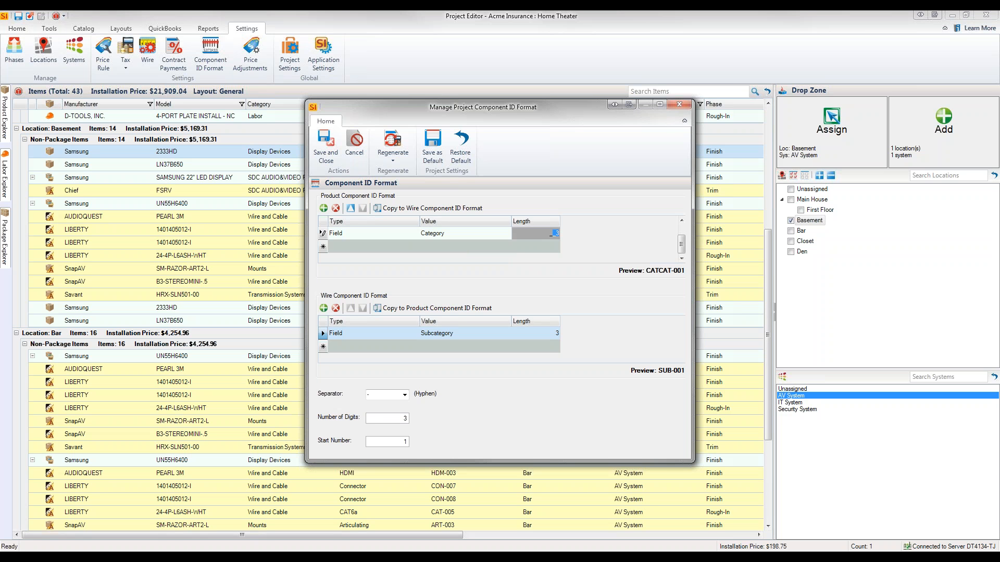
text(4)
click(545, 247)
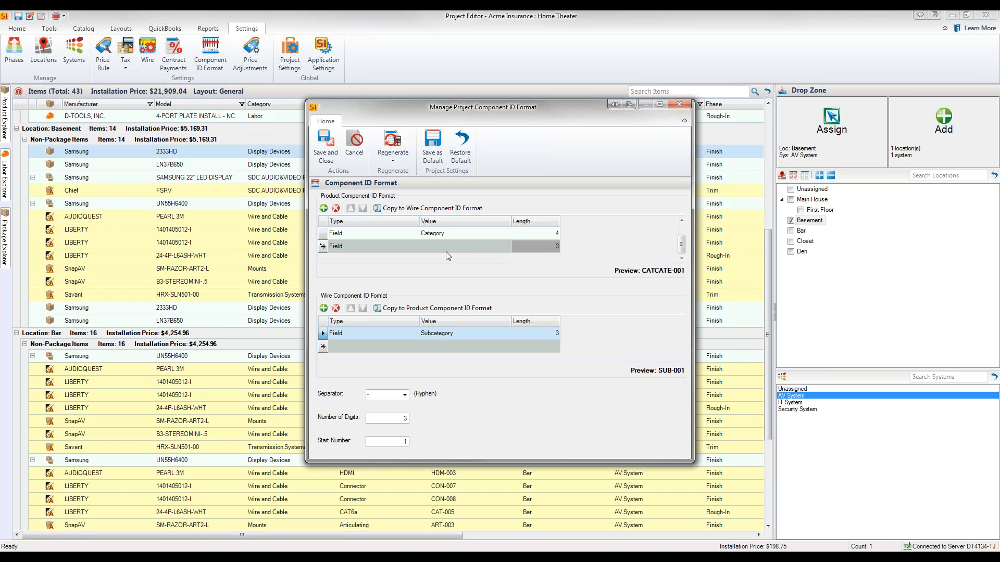
- Remove the second Category field, the one with length 4, from the product component ID format
click(394, 252)
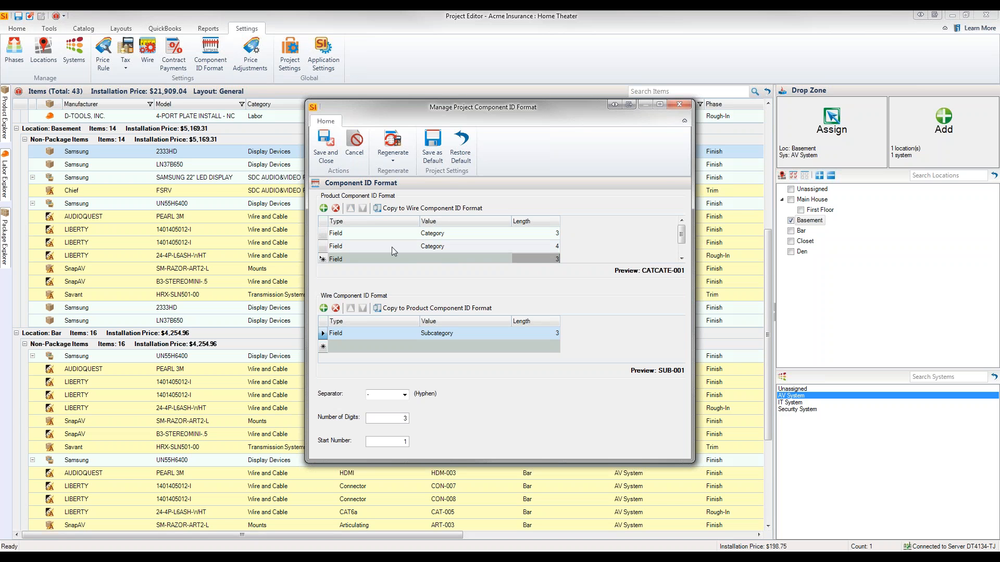
key(Up)
key(Up)
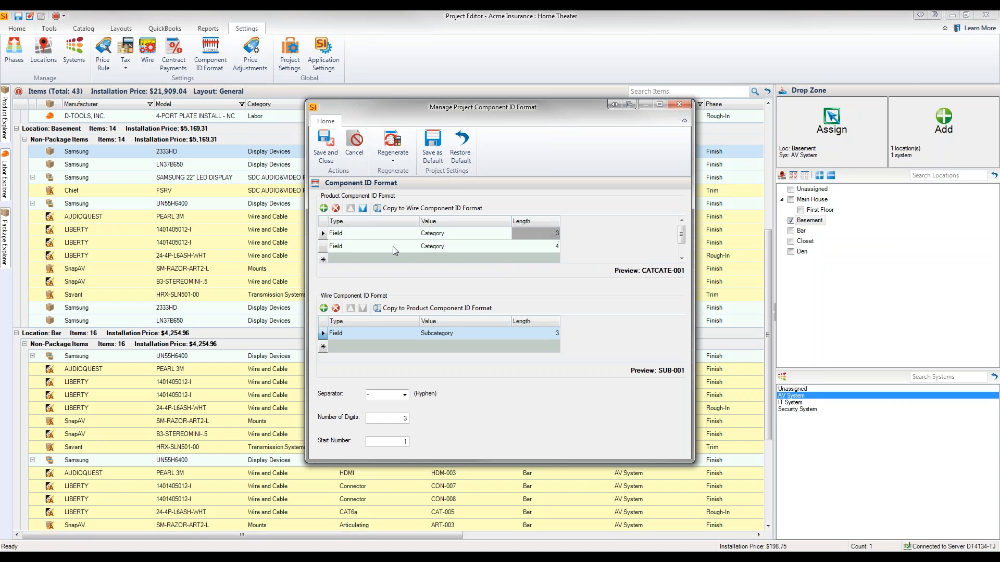
click(324, 249)
click(336, 208)
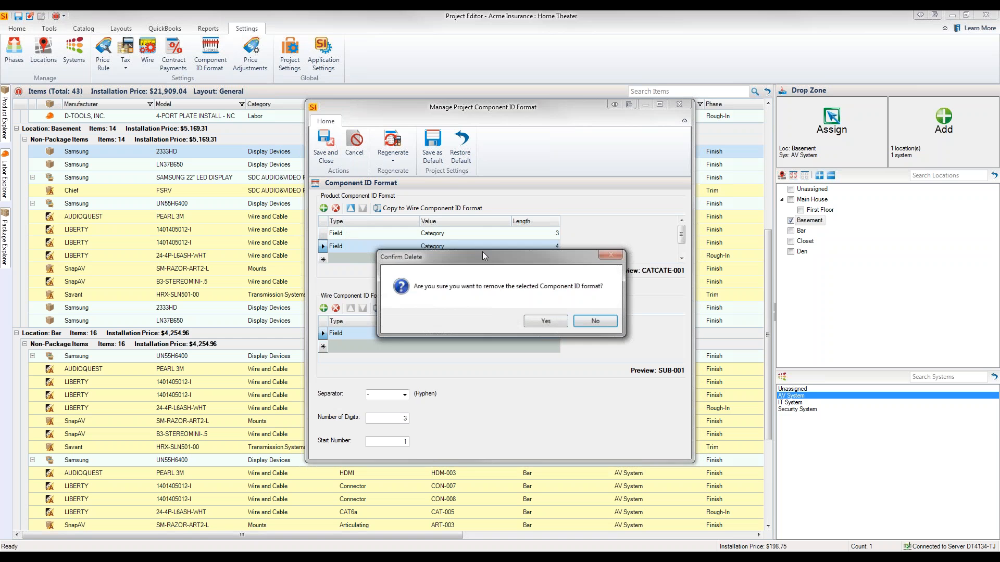
click(538, 325)
- Set the length of the remaining Category field in the product component ID format to 4
click(543, 237)
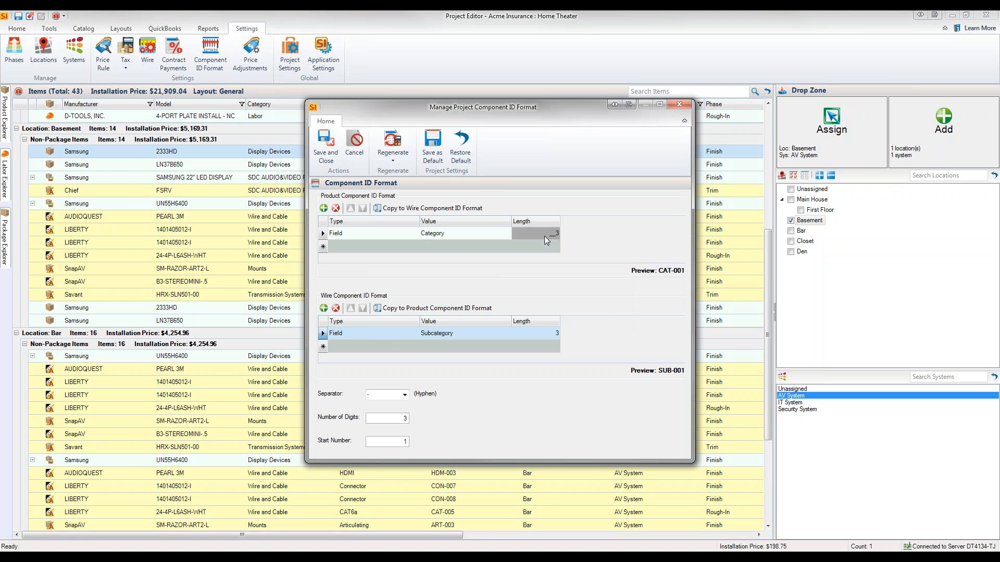
key(BackSpace)
text(4)
click(472, 245)
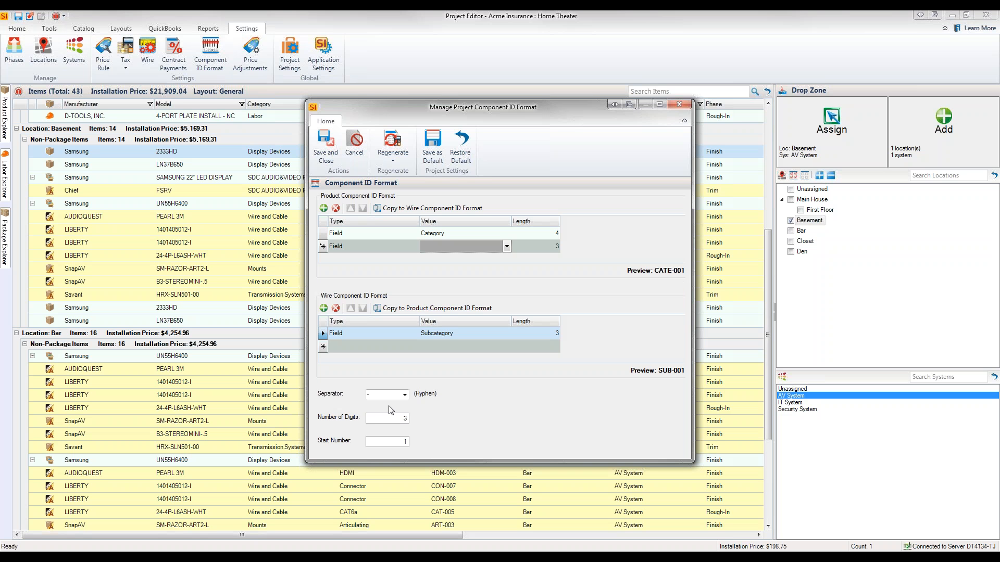
- Set the component ID separator to an asterisk (*)
click(405, 395)
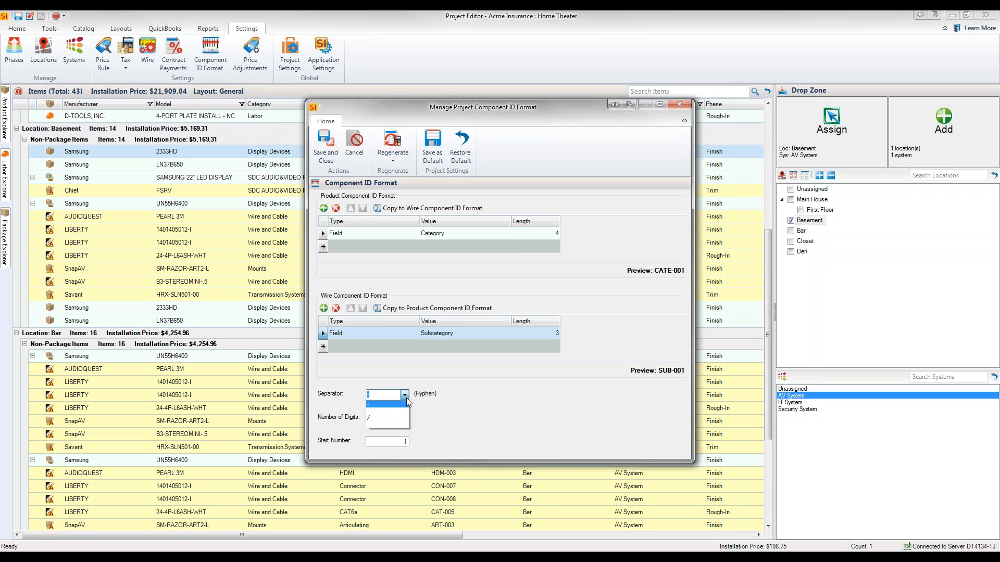
text(*)
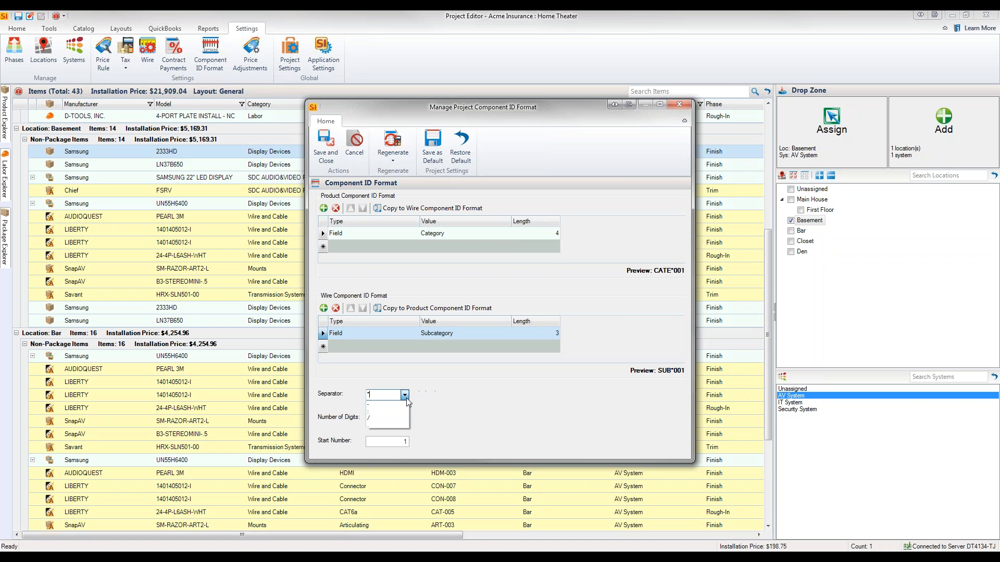
click(421, 396)
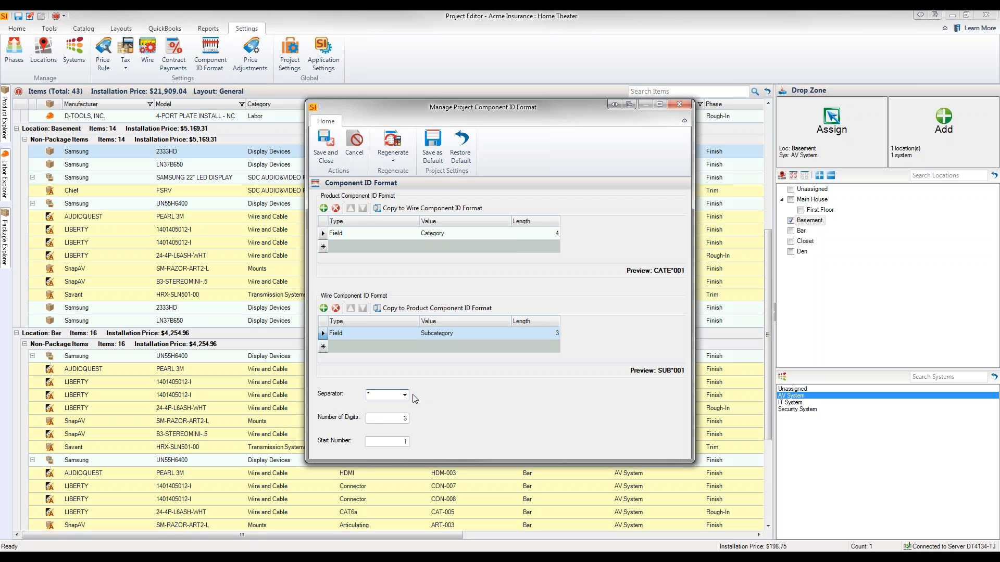
- Set the component ID separator to a hyphen and save and close the component ID format
click(405, 395)
click(390, 405)
click(325, 155)
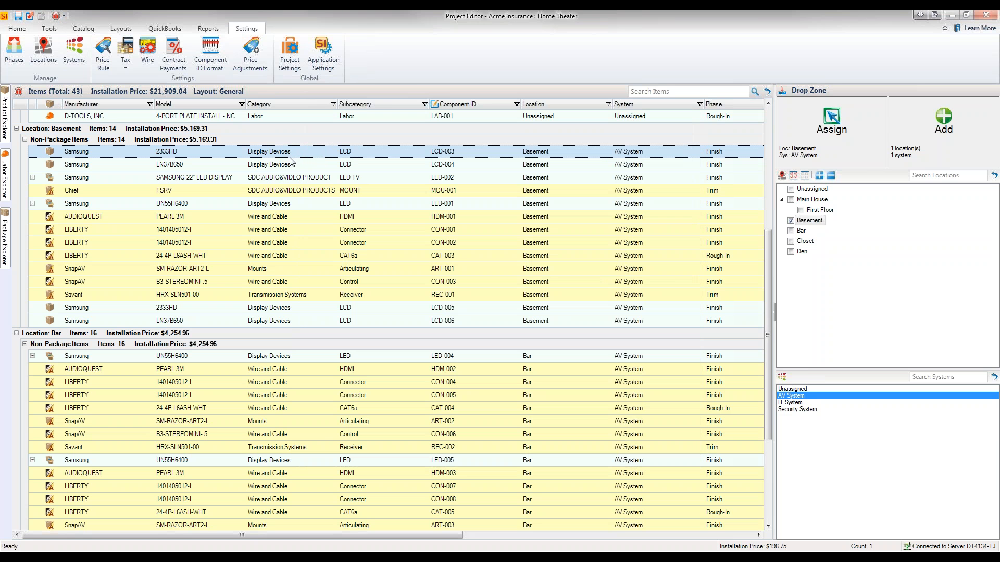
- Regenerate the component IDs for all items in the project
key(ctrl+a)
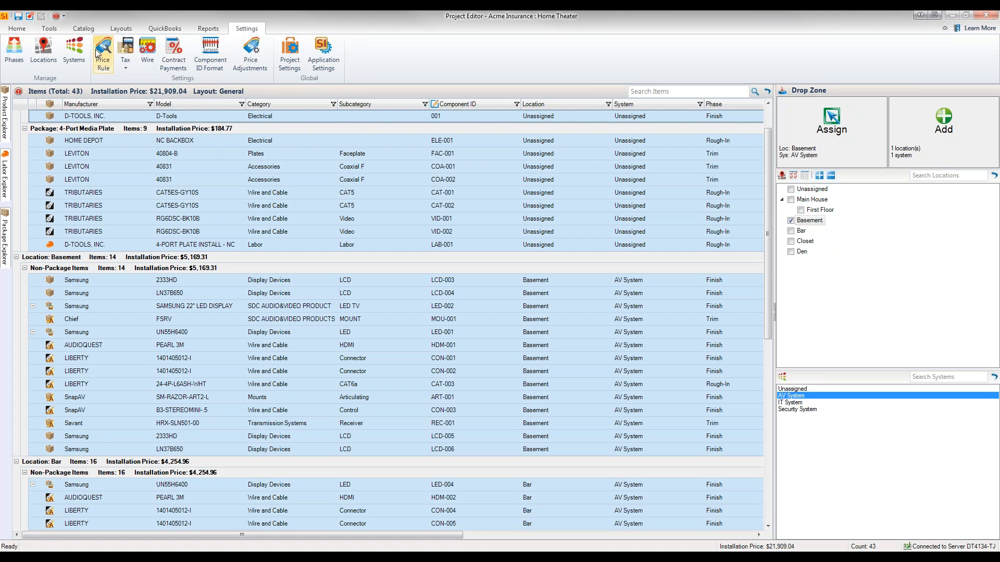
click(55, 30)
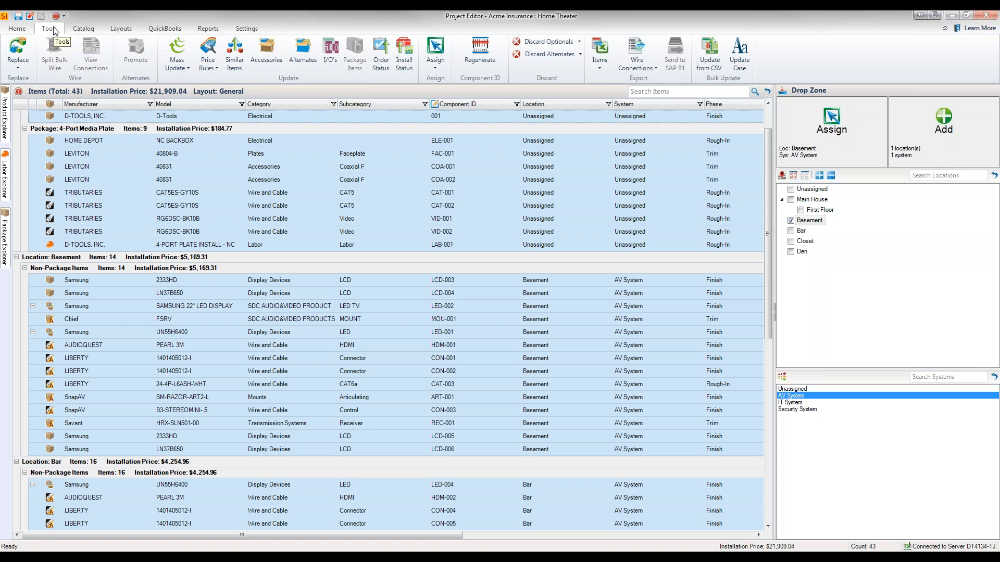
click(480, 52)
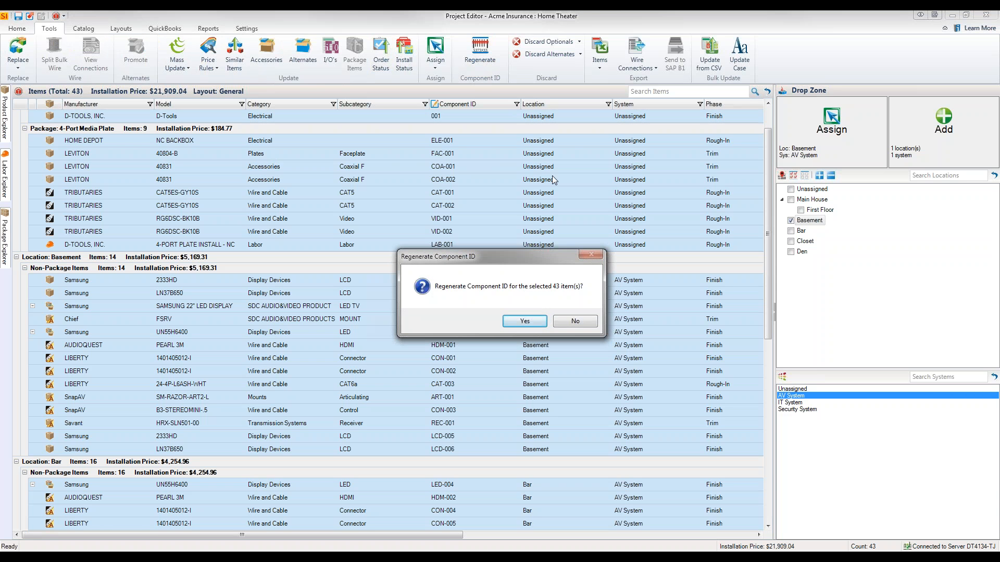
click(525, 321)
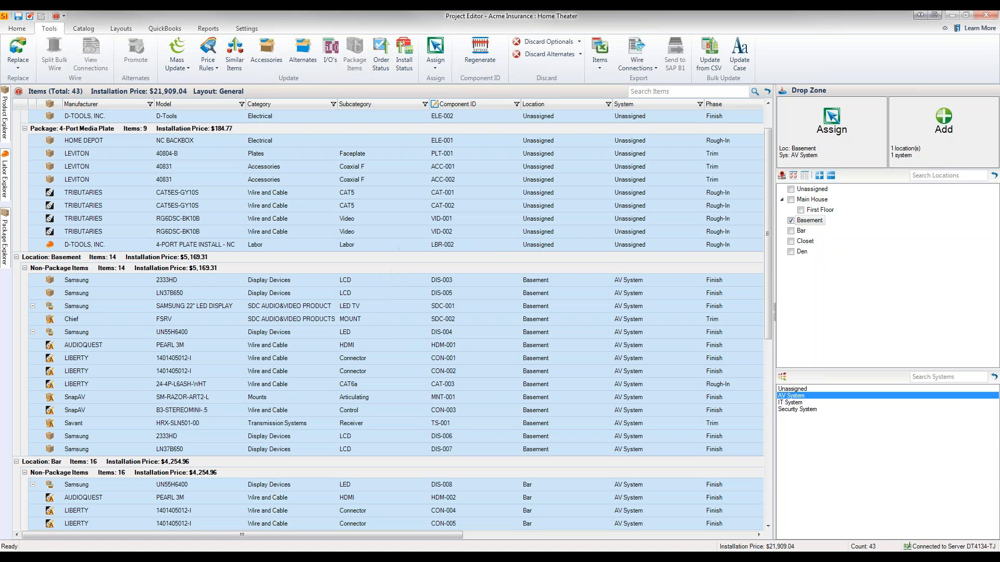
- Review the component IDs of the items in every location of the project
click(495, 310)
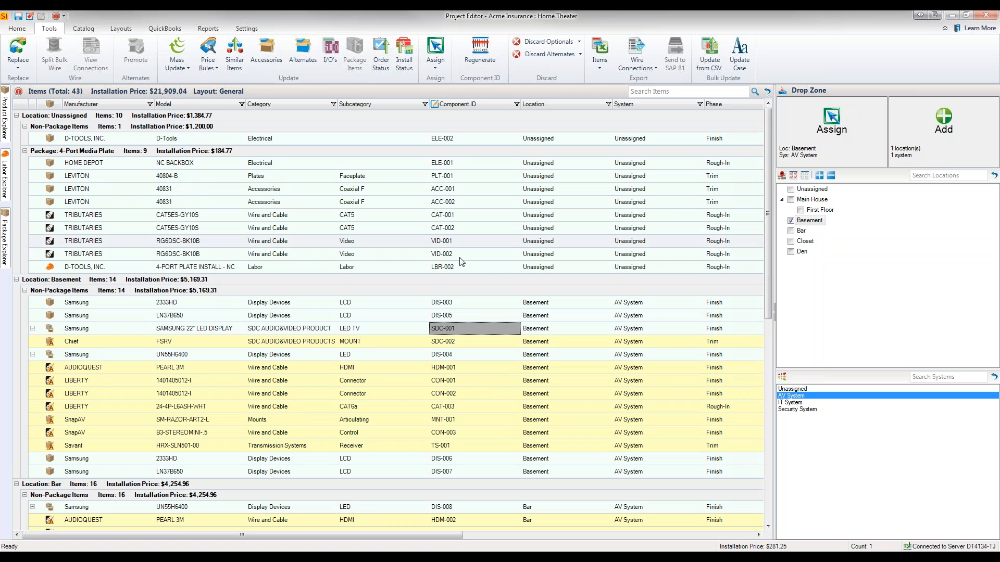
scroll(484, 374, down, 2)
scroll(487, 396, down, 1)
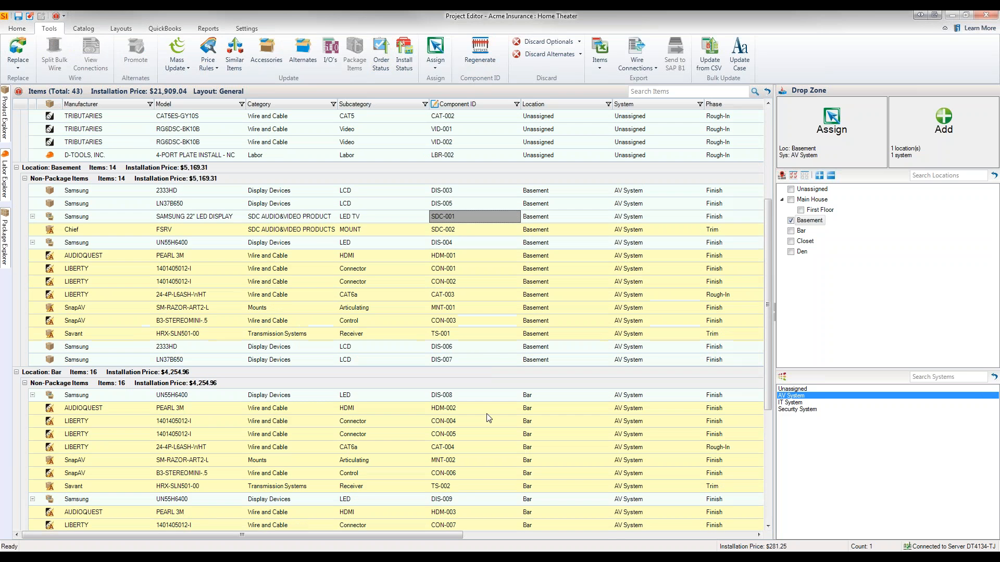
scroll(477, 524, down, 2)
scroll(475, 518, down, 2)
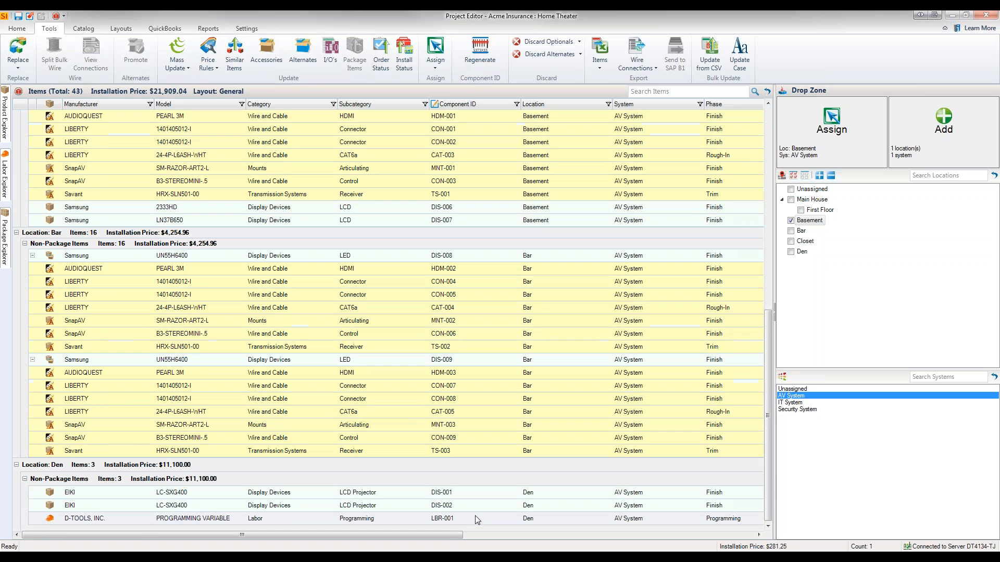
scroll(347, 423, up, 2)
scroll(347, 422, up, 3)
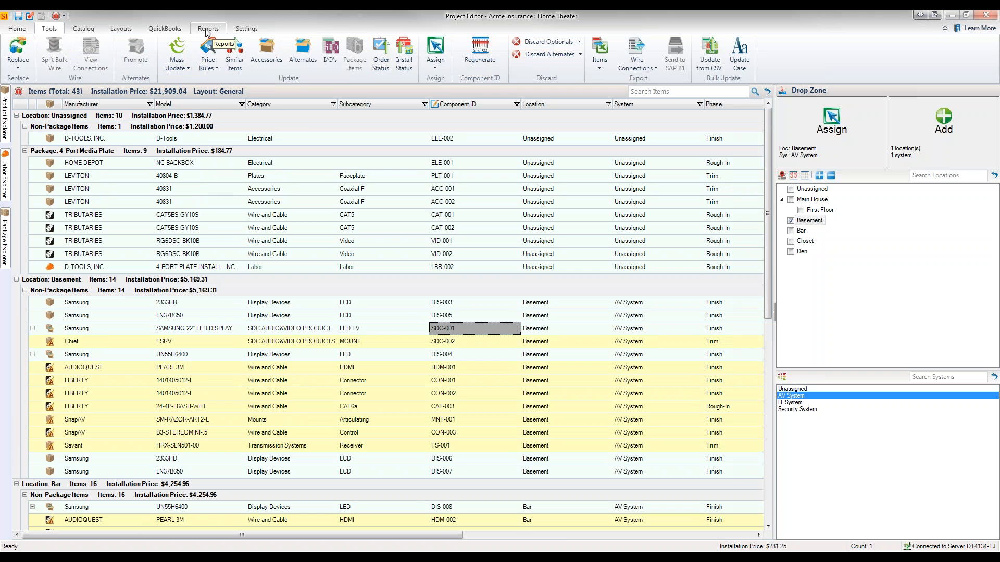
- Check the project's component ID format settings and close them without making changes
click(121, 31)
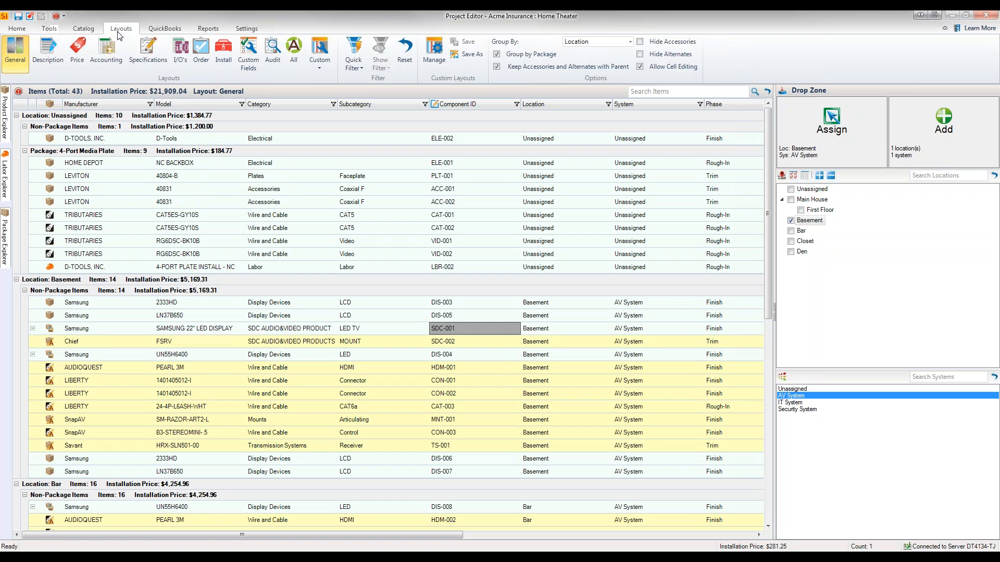
click(249, 30)
click(217, 58)
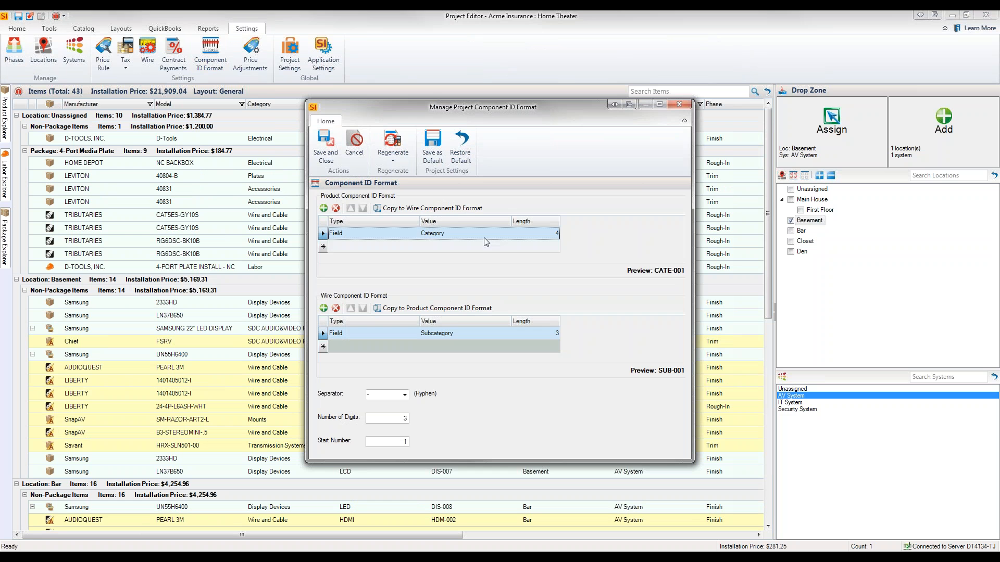
click(680, 106)
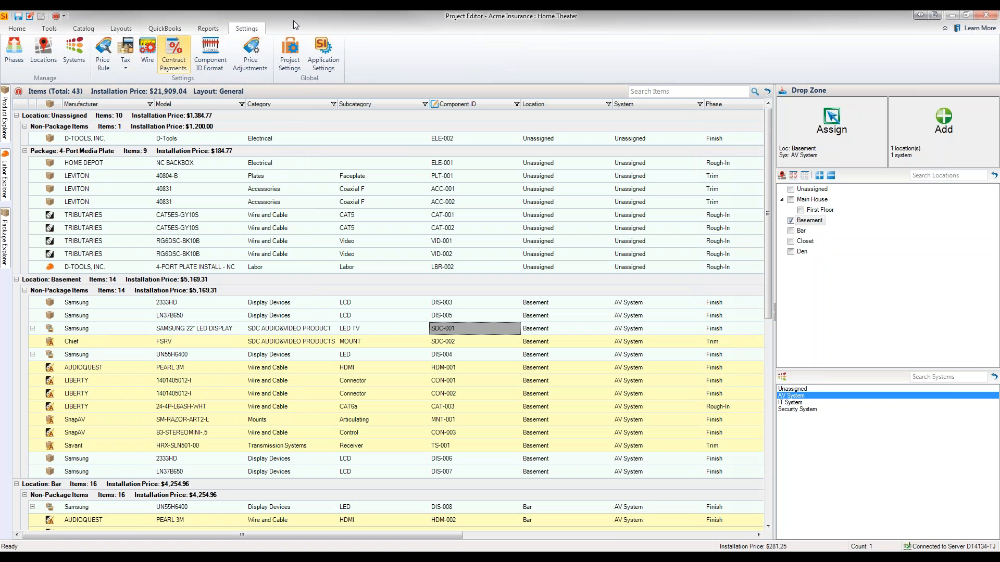
- Run the client report Proposal With Images in its By Location version
click(207, 29)
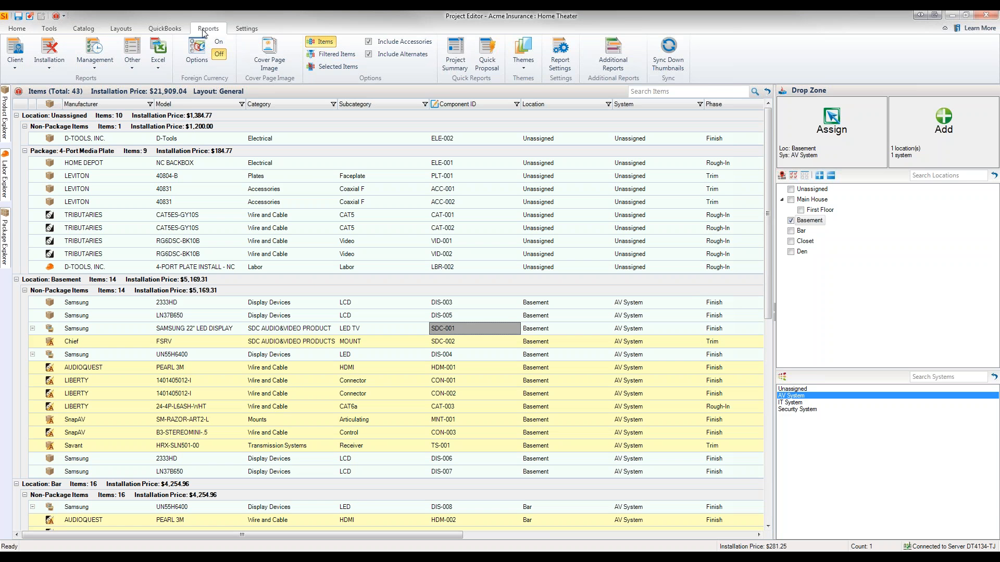
click(11, 62)
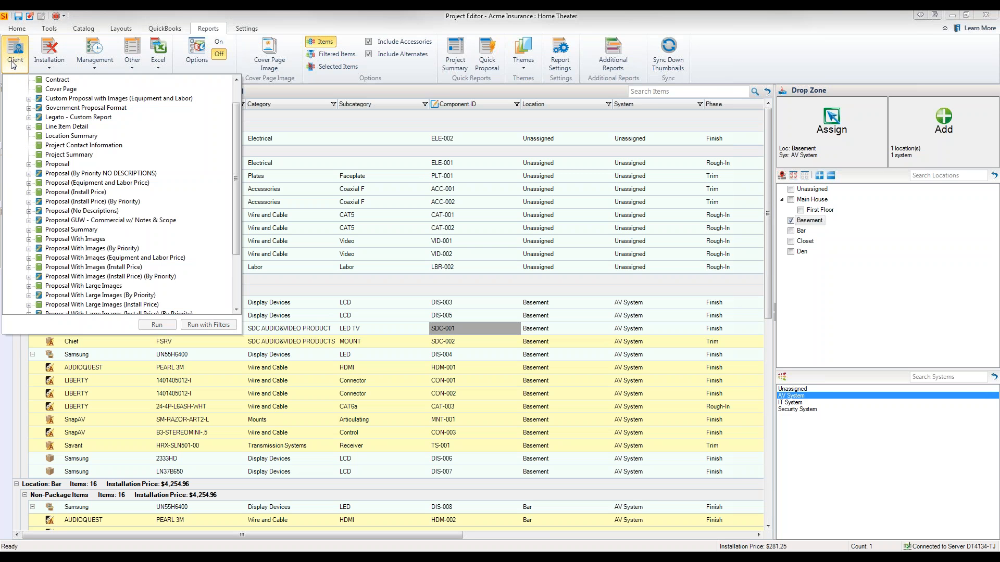
scroll(32, 118, down, 1)
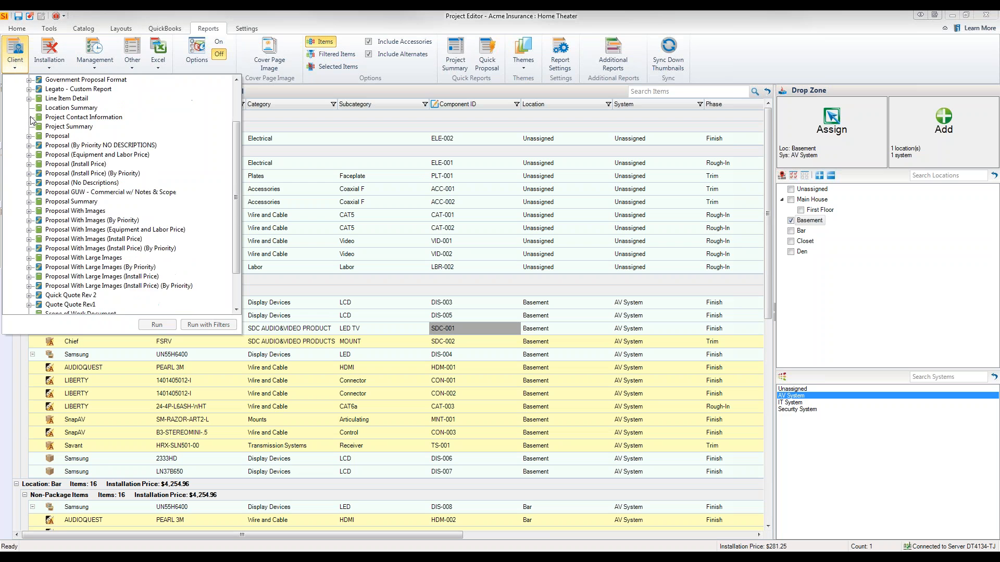
scroll(32, 120, down, 2)
scroll(27, 132, up, 1)
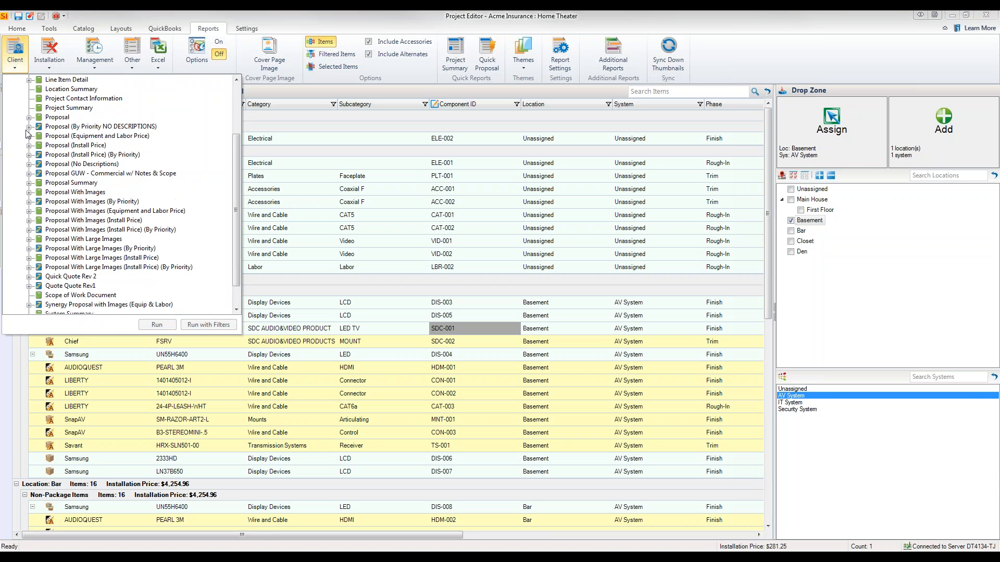
click(30, 193)
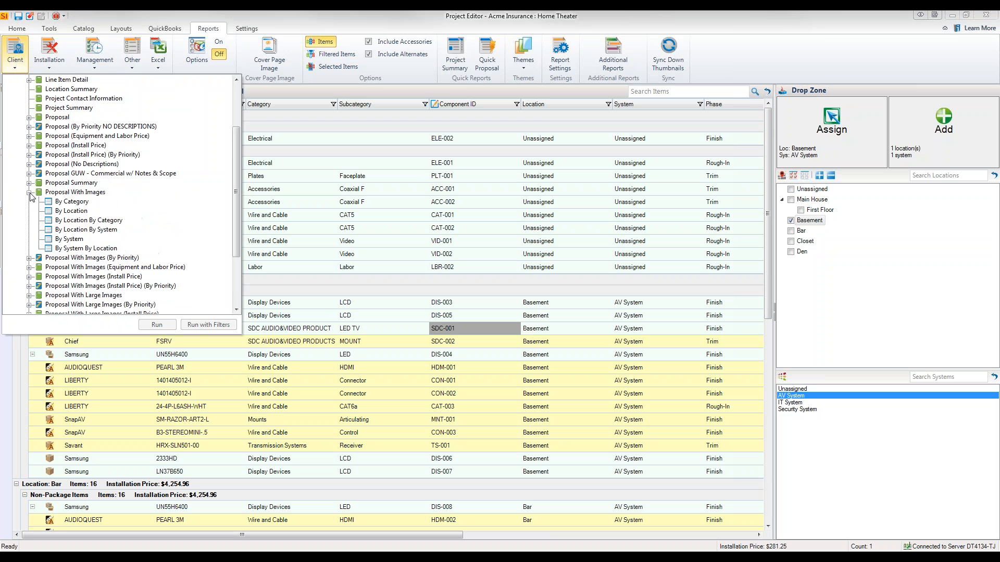
click(63, 212)
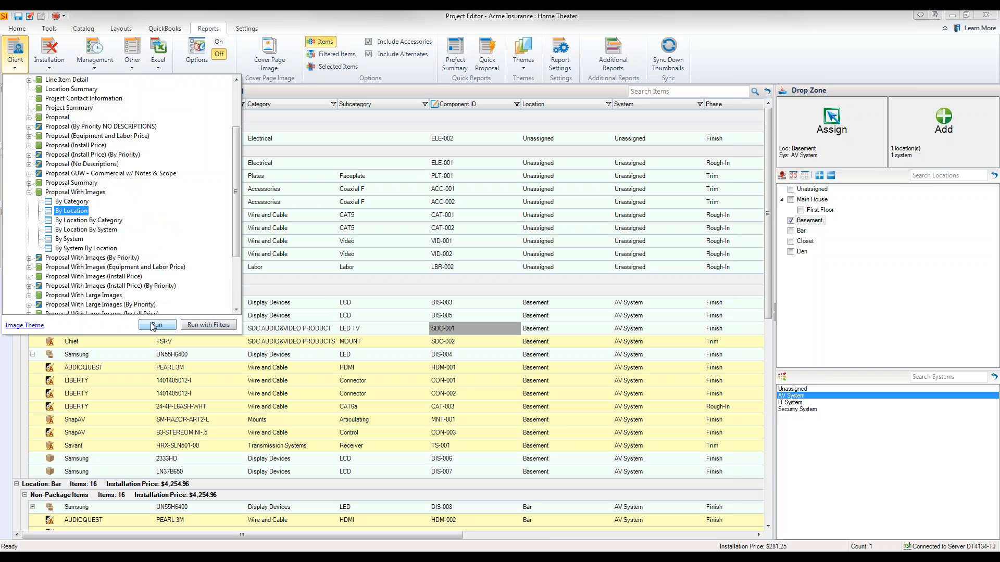
click(155, 325)
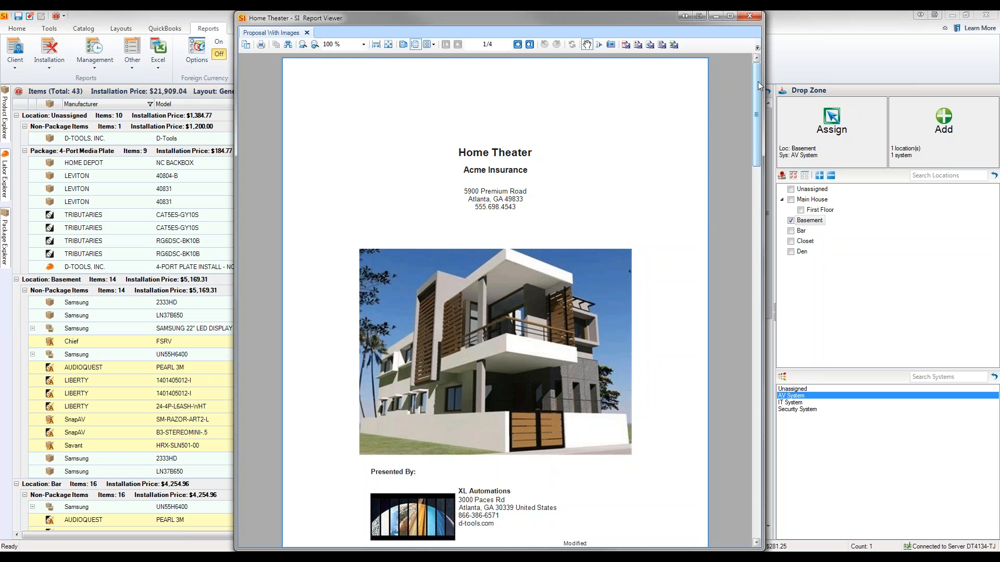
- Examine the proposal report from the cover page through the location sections to the Project Summary, and close the report
drag(757, 81, 758, 199)
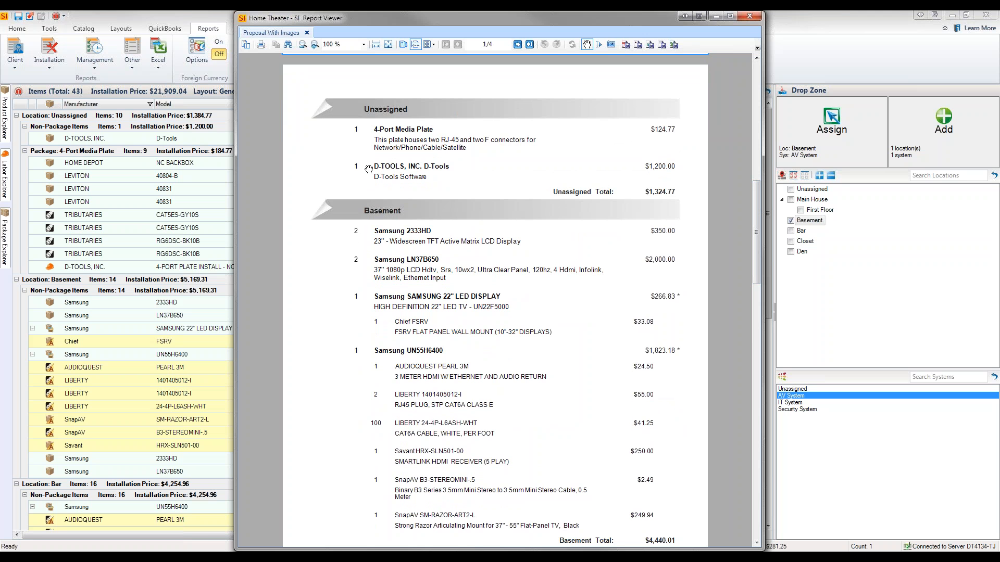
drag(757, 196, 761, 204)
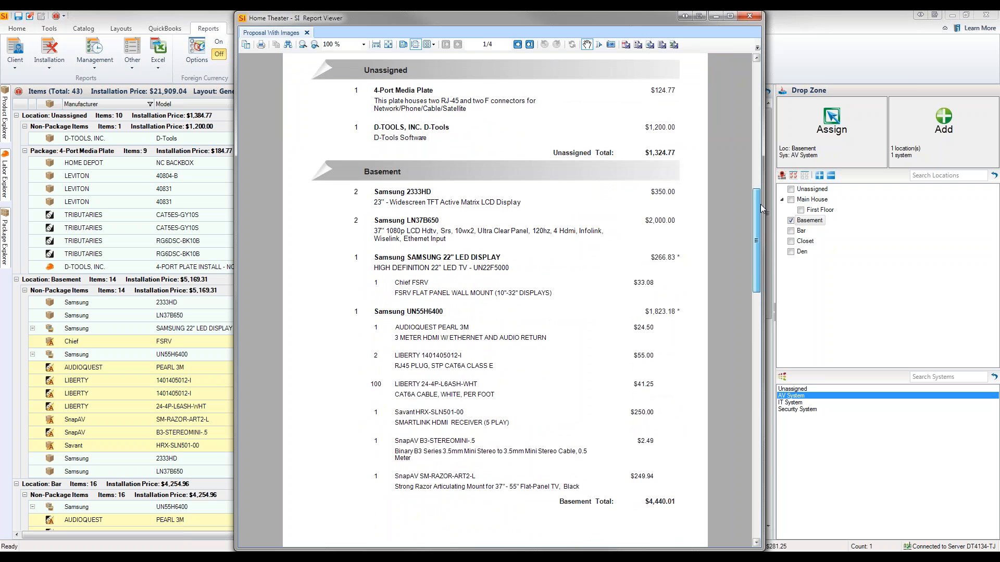
drag(761, 204, 761, 213)
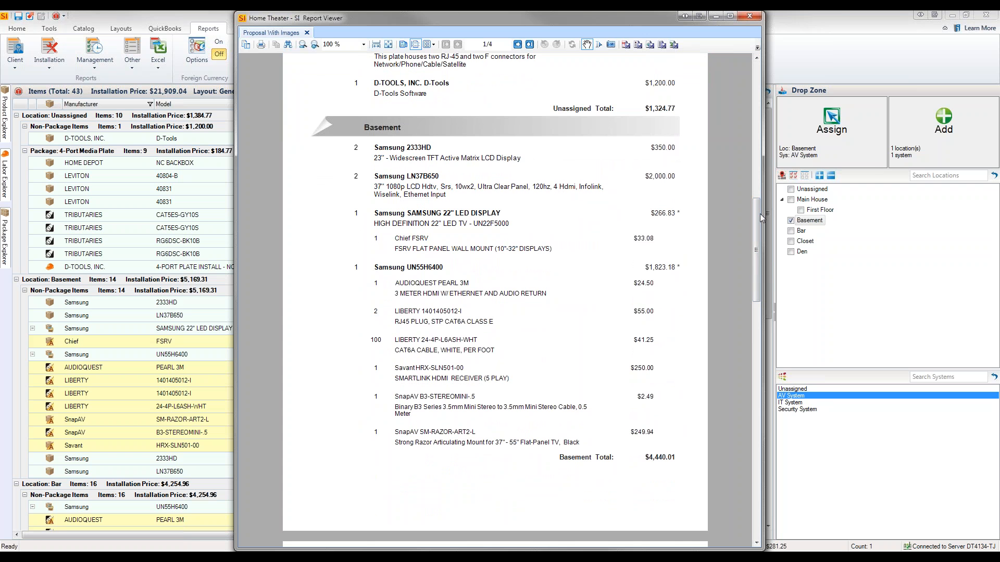
drag(760, 213, 802, 428)
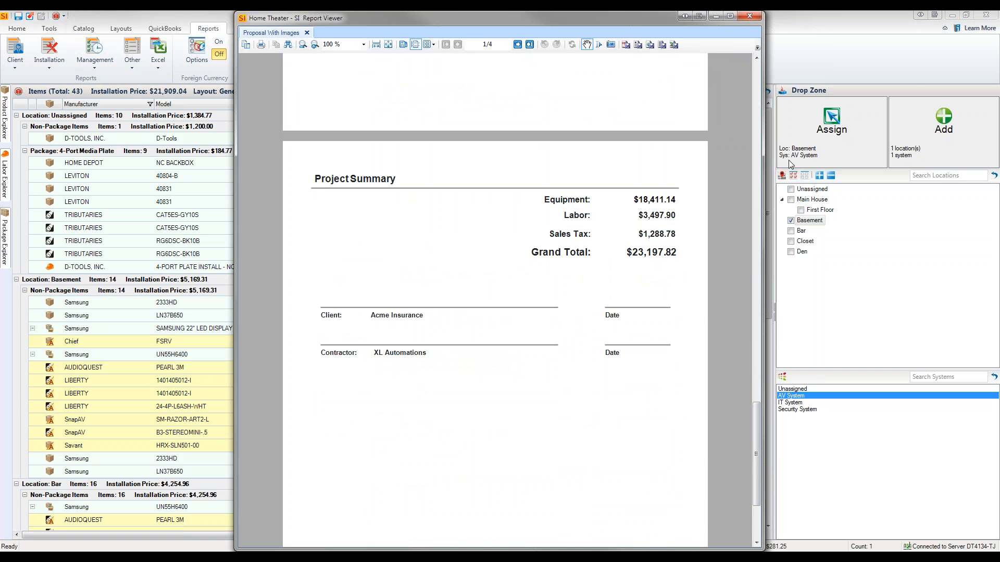
click(752, 19)
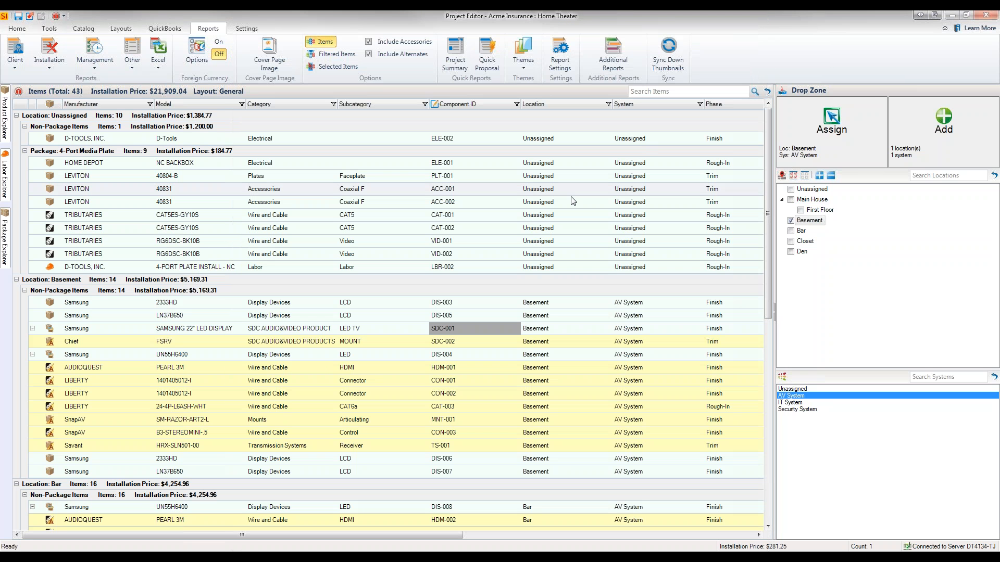